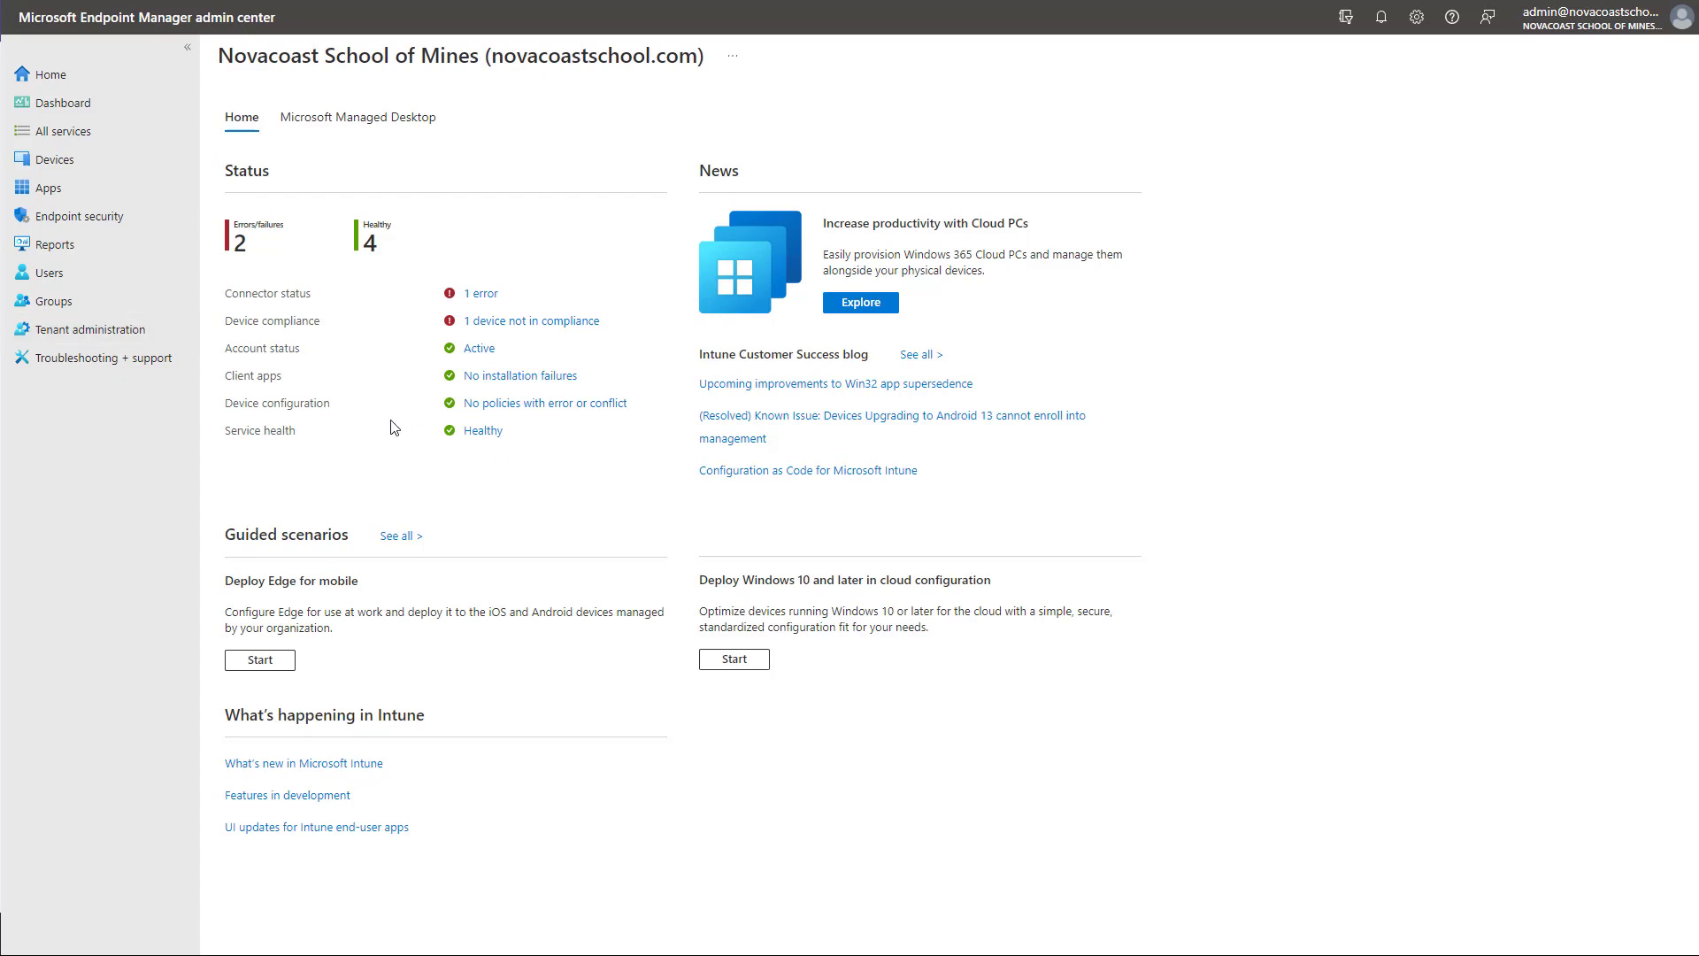
Start a new Windows 10 update ring profile named 'Windows Update [Beta]'
click(101, 168)
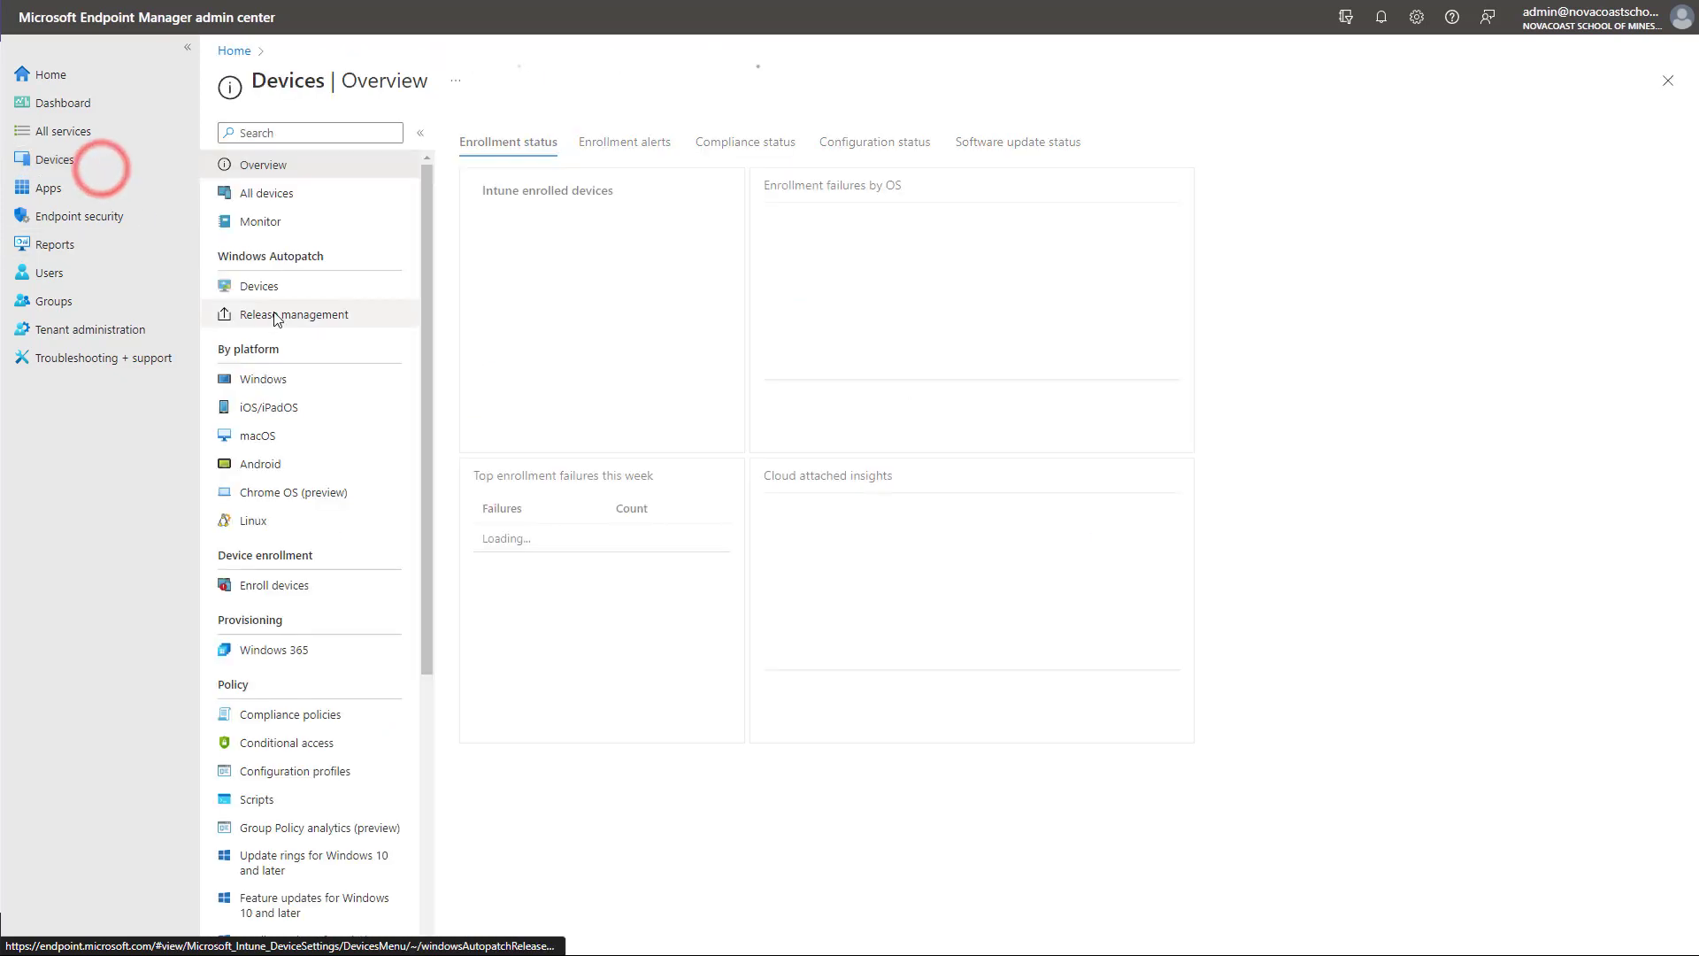
click(302, 388)
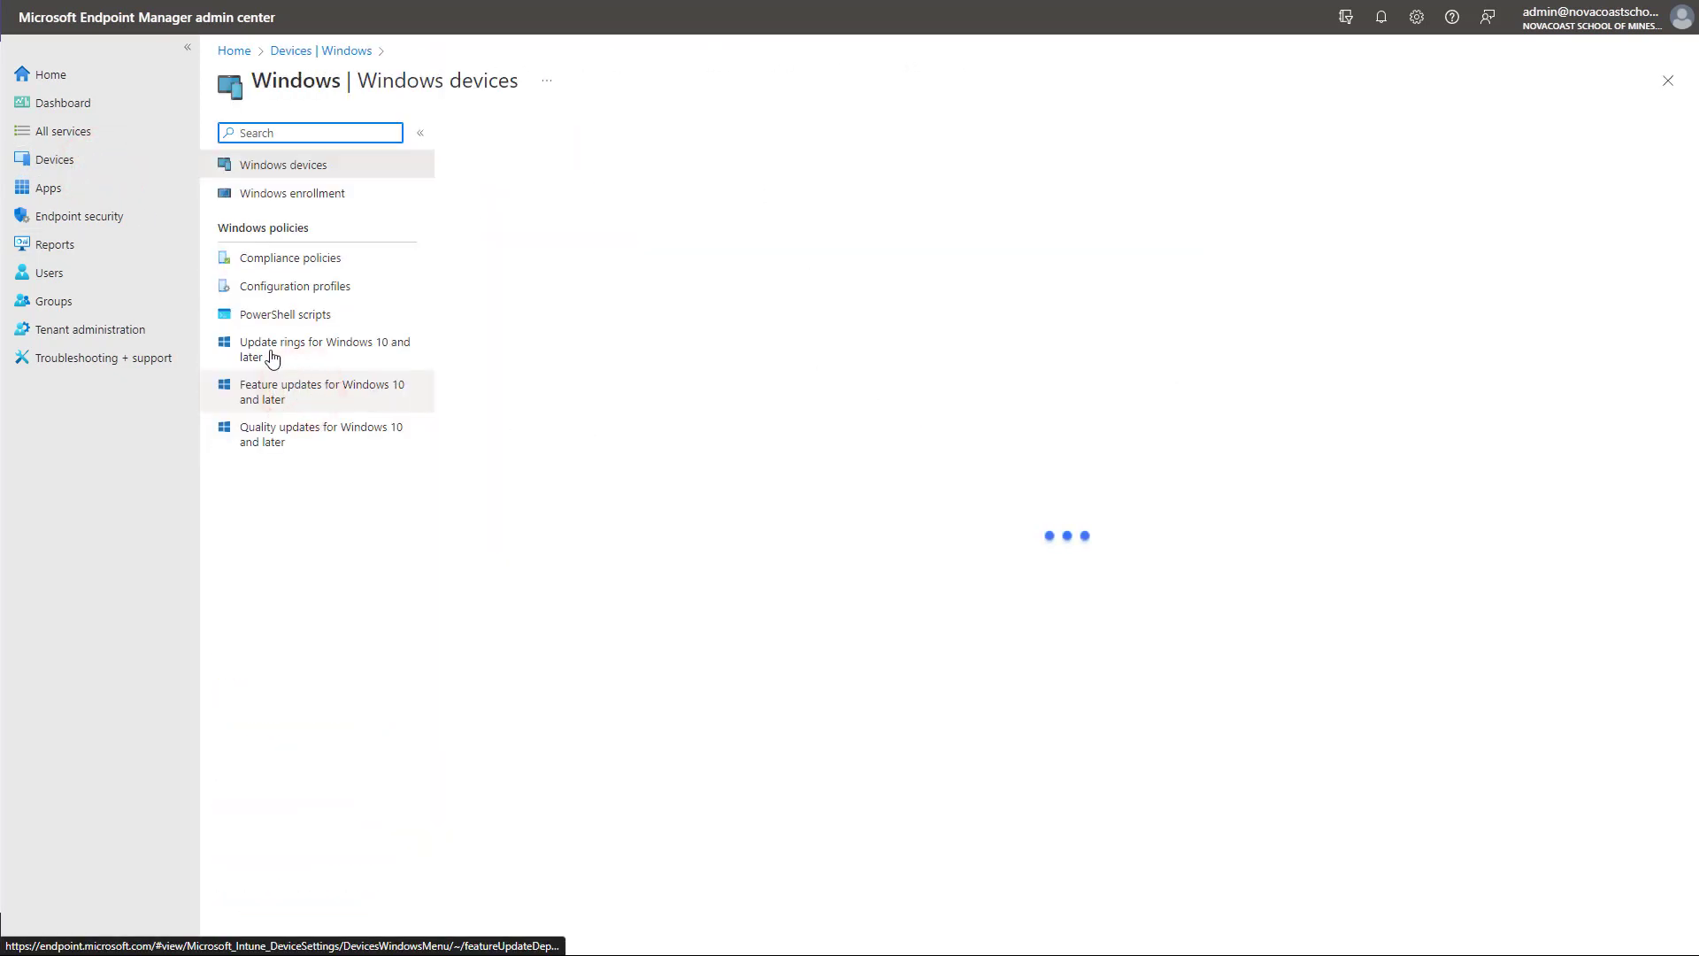
click(288, 357)
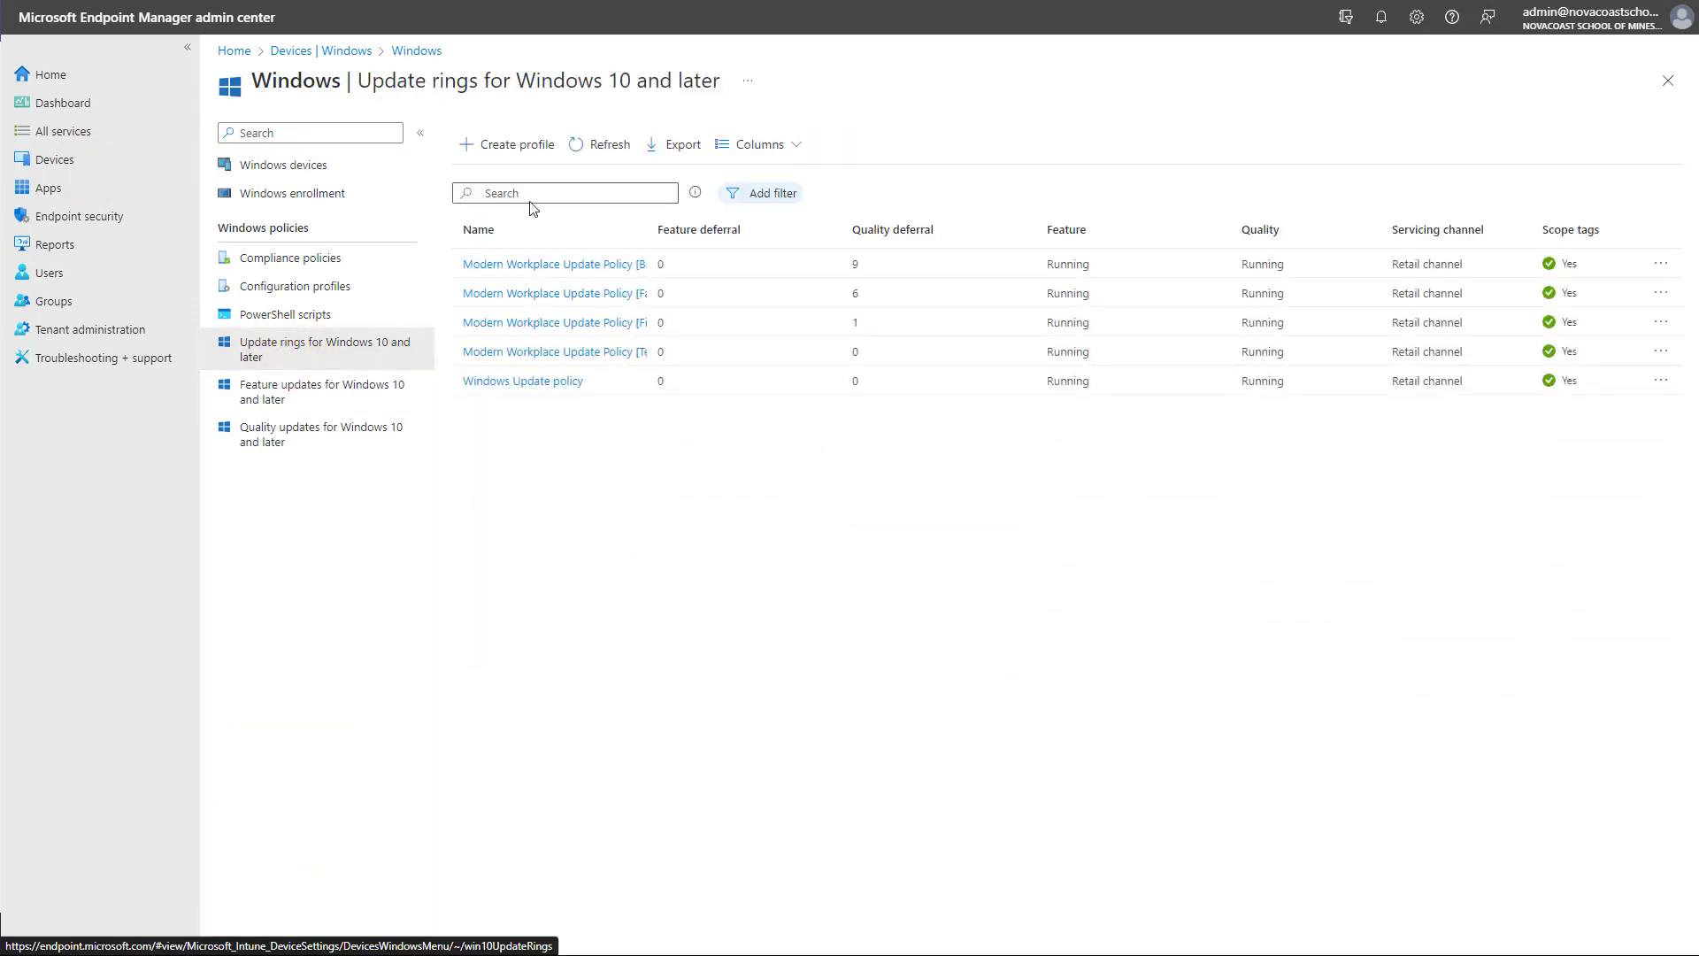
click(519, 149)
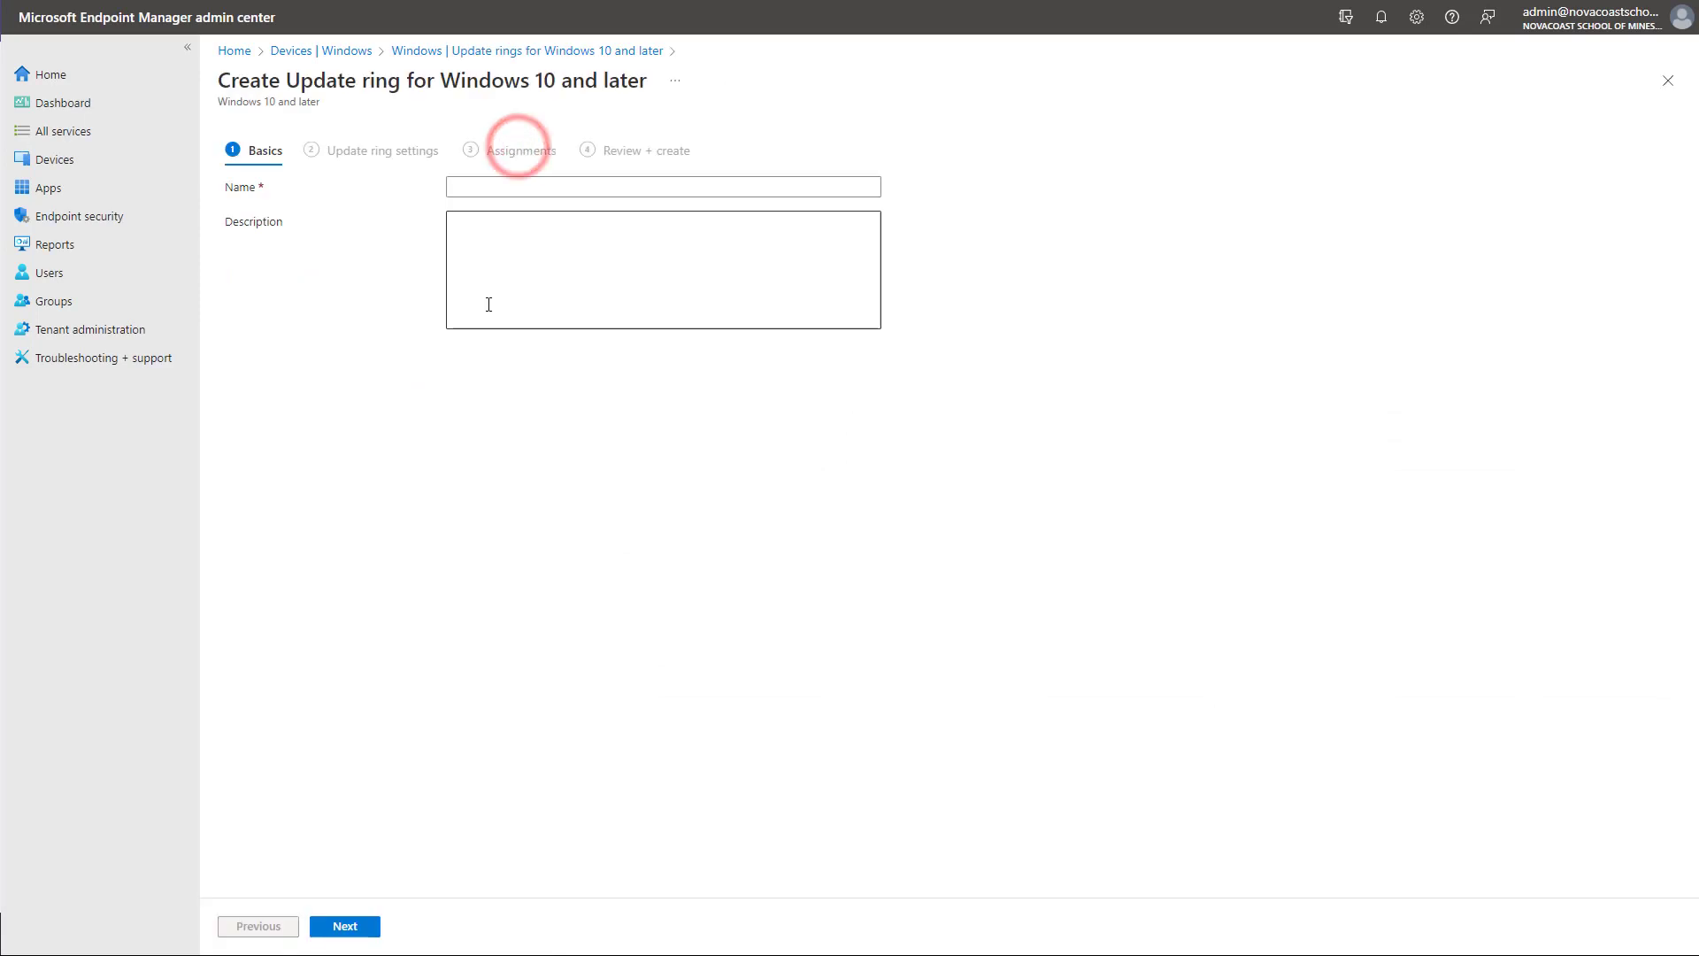
click(492, 188)
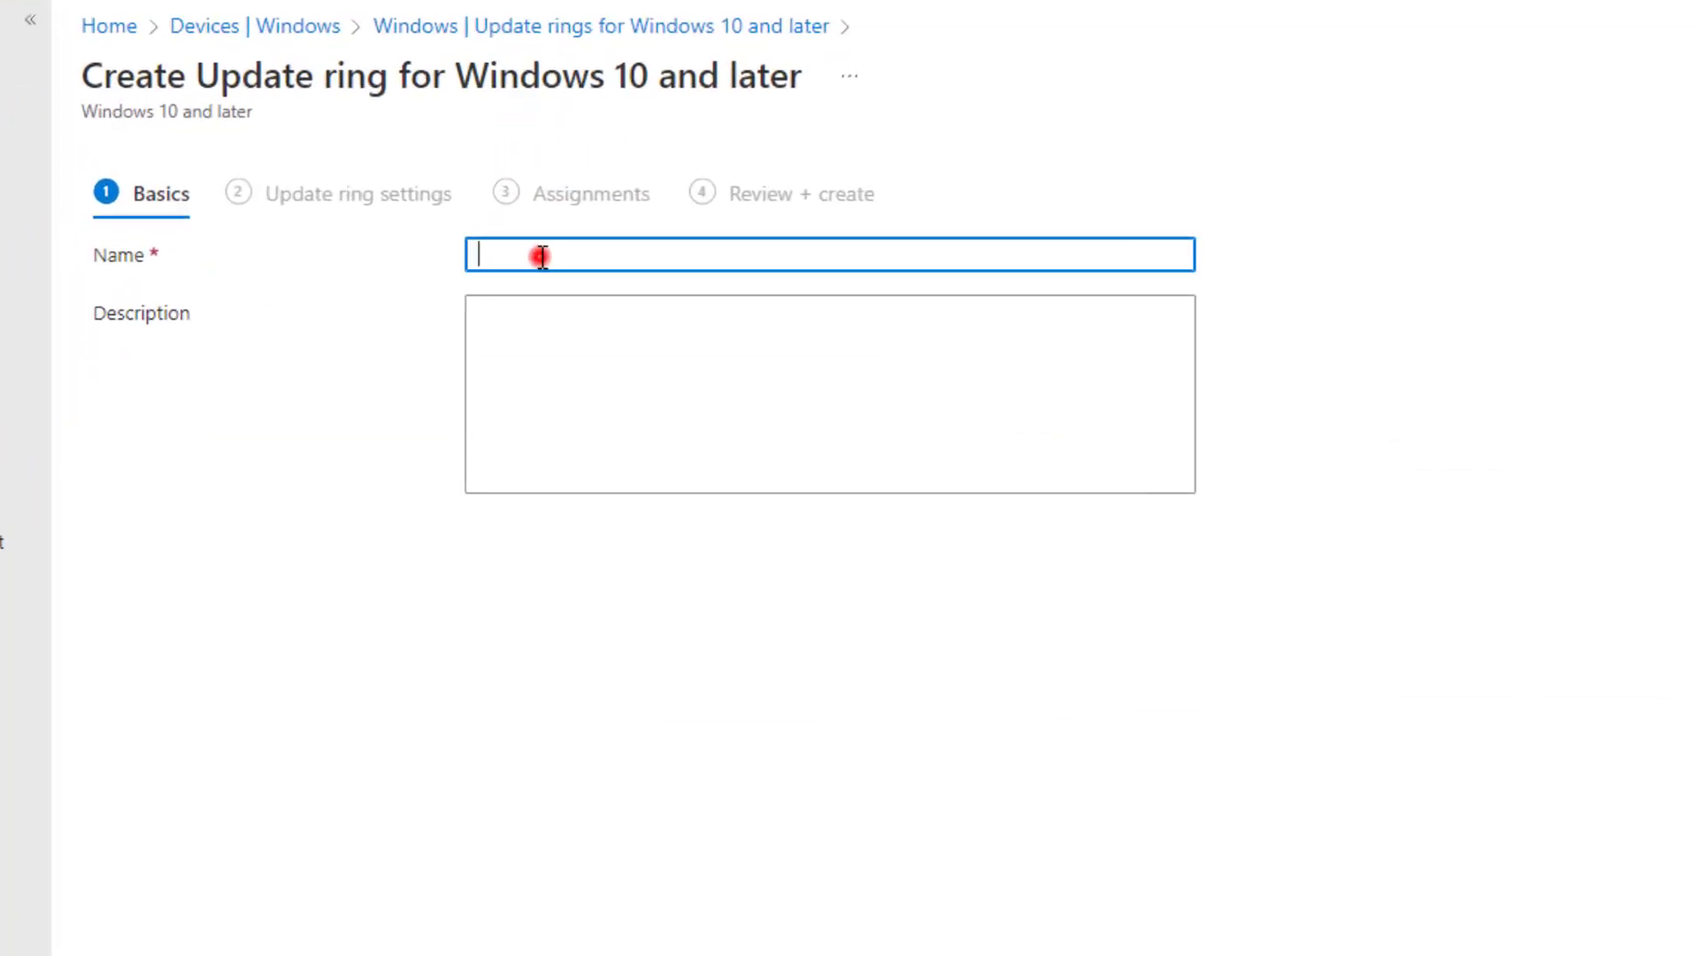
text(Windows Update [Beta])
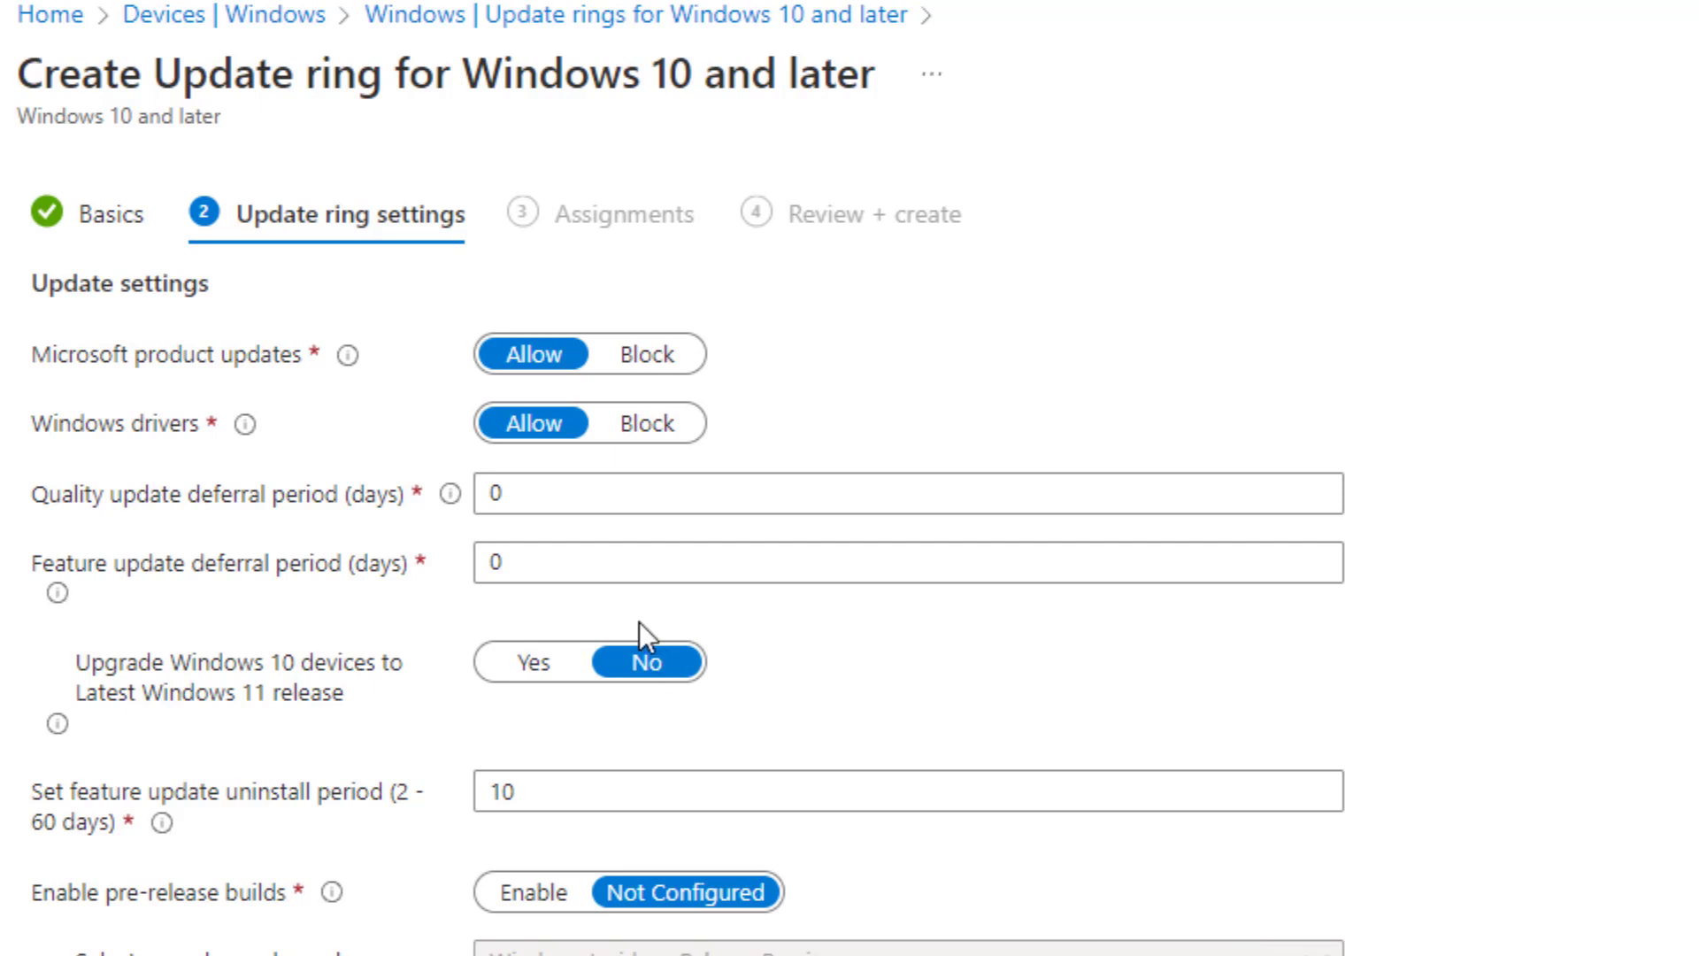
Look over the ring's basics and its quality and feature deferral settings
click(136, 215)
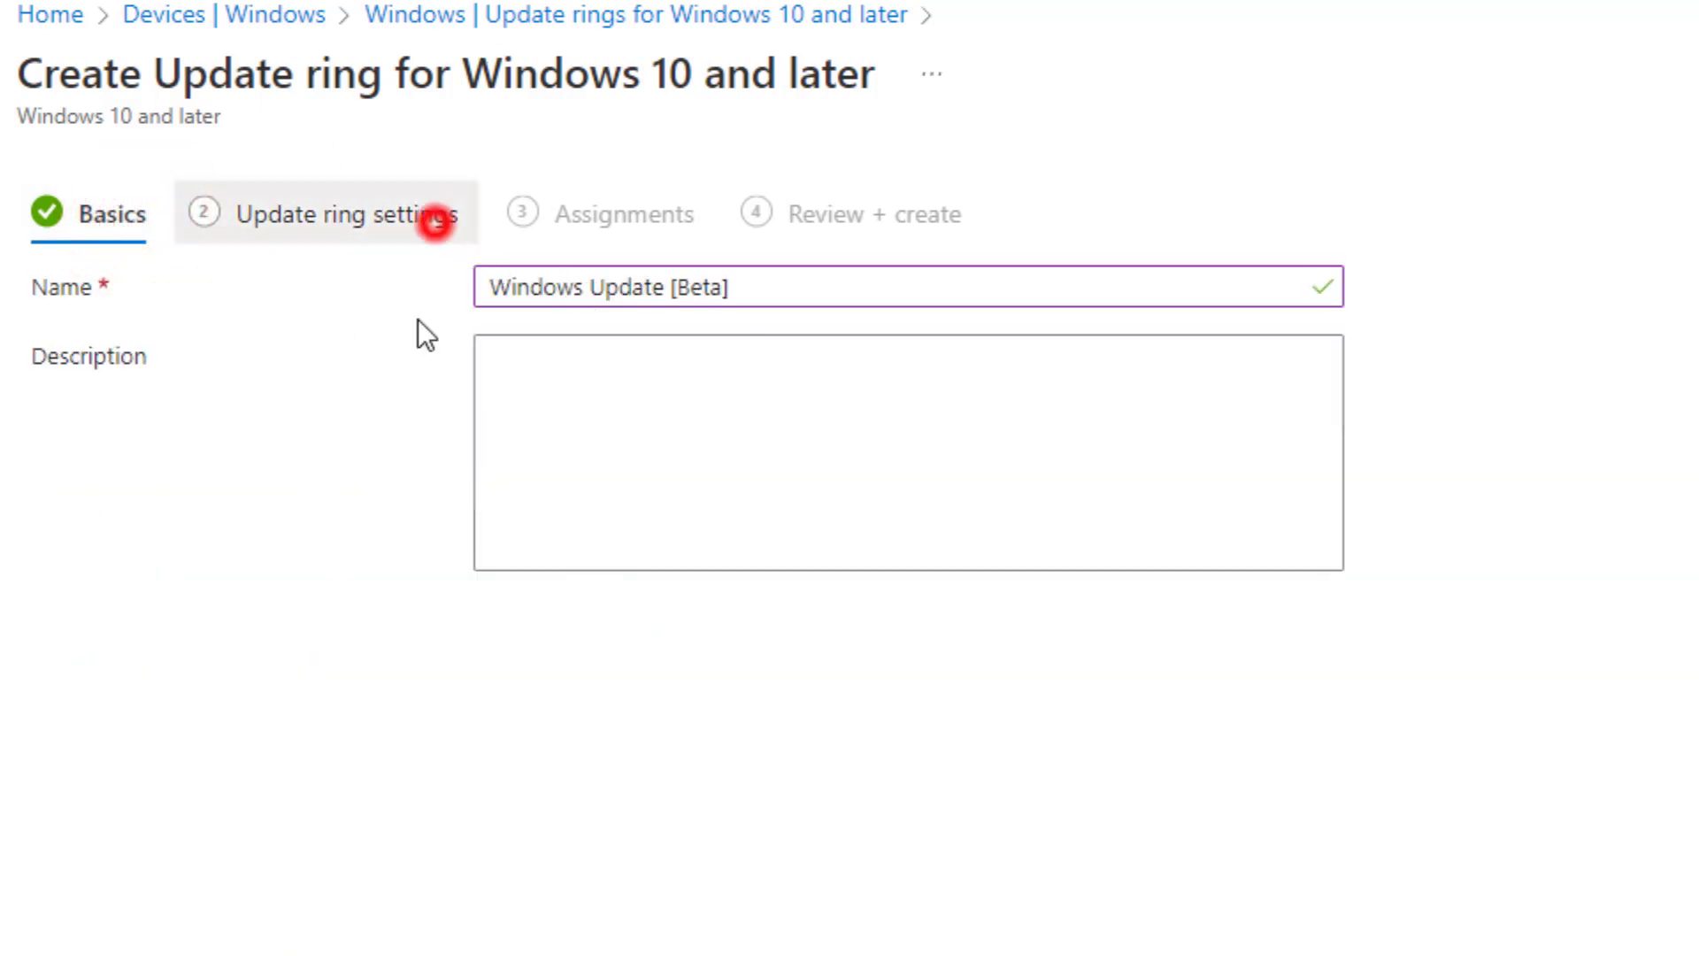
click(433, 217)
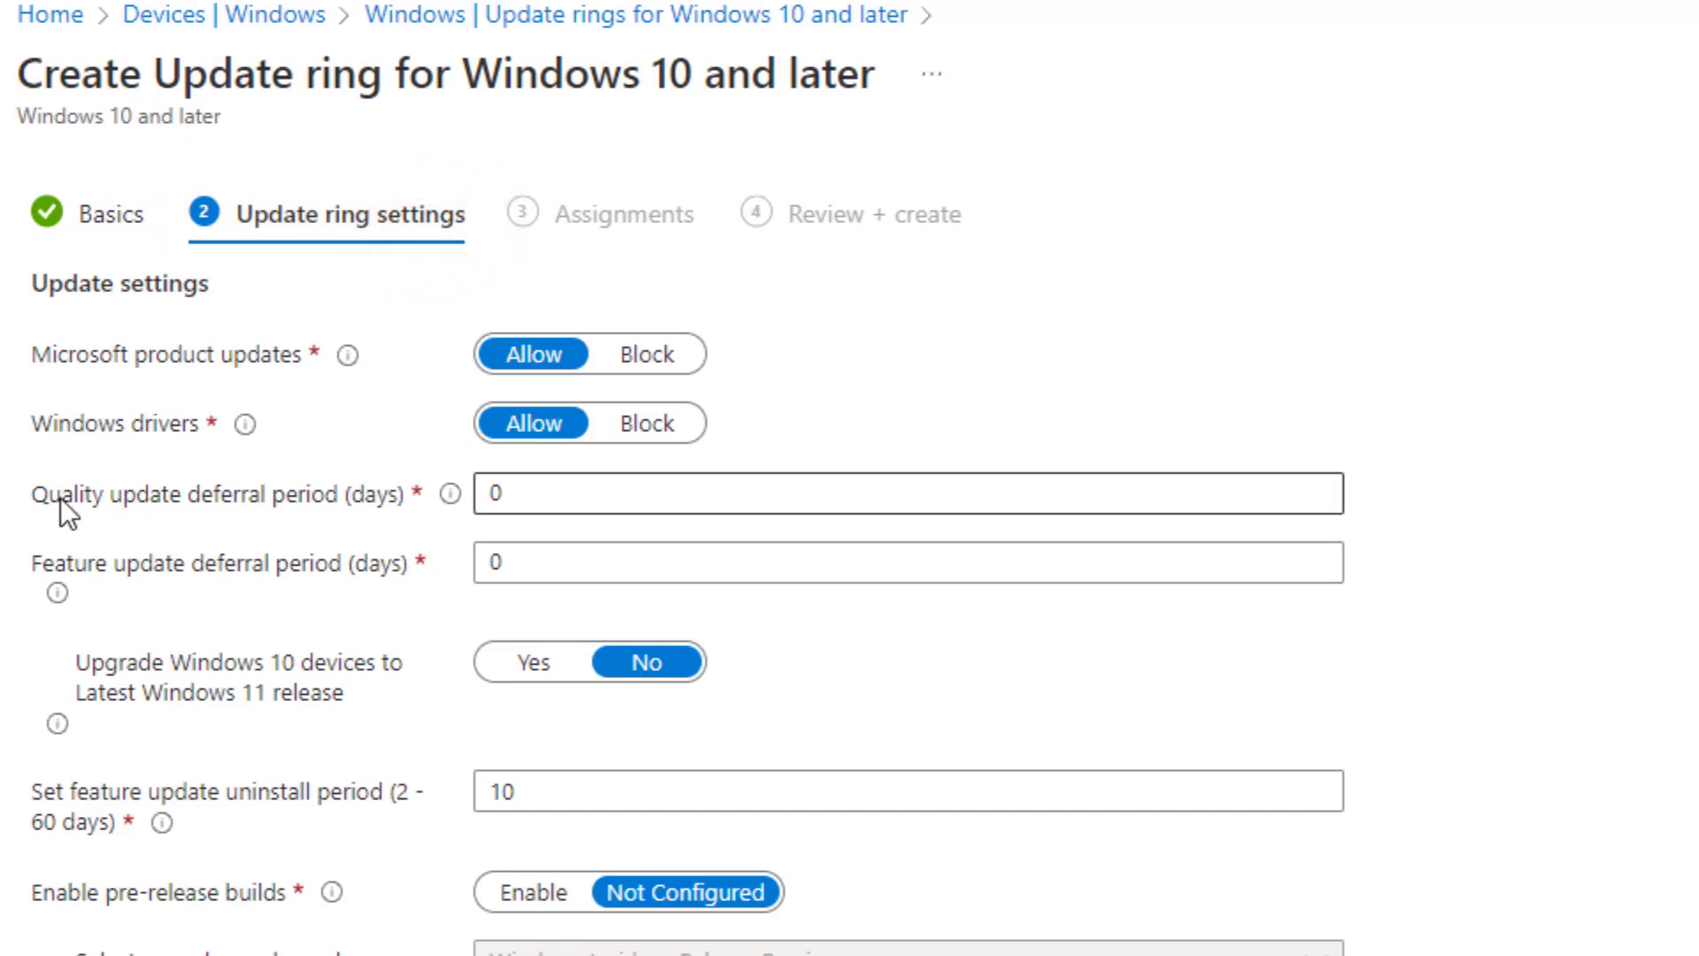
drag(60, 498, 347, 503)
click(503, 490)
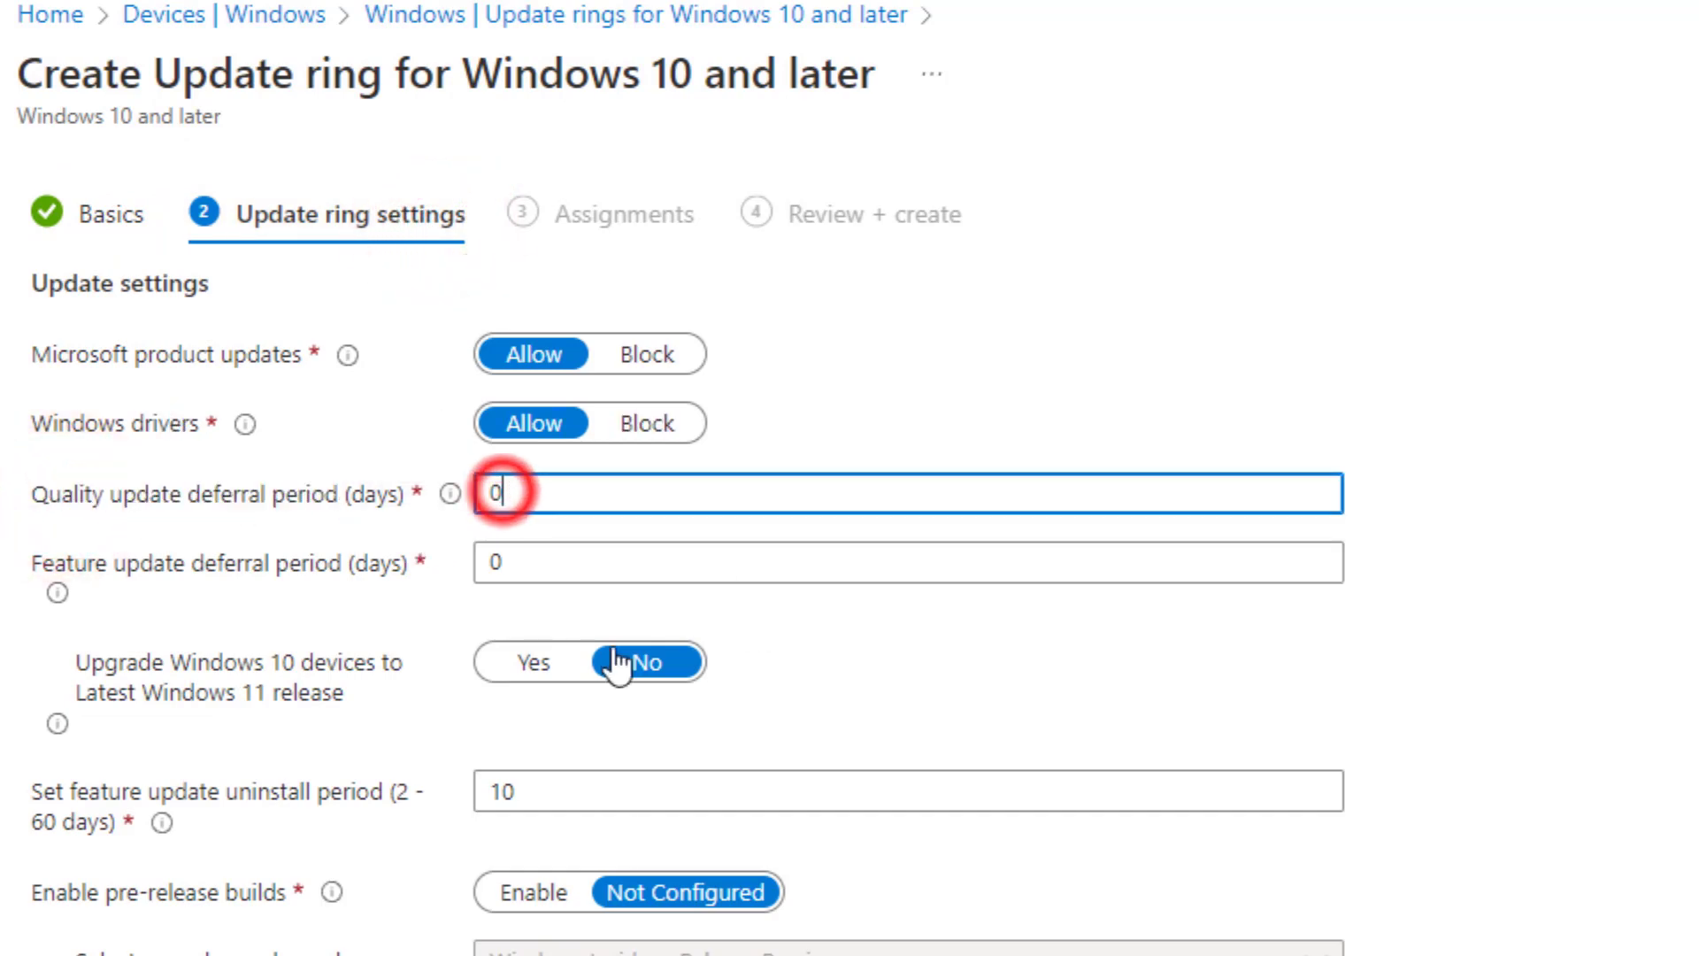
click(607, 563)
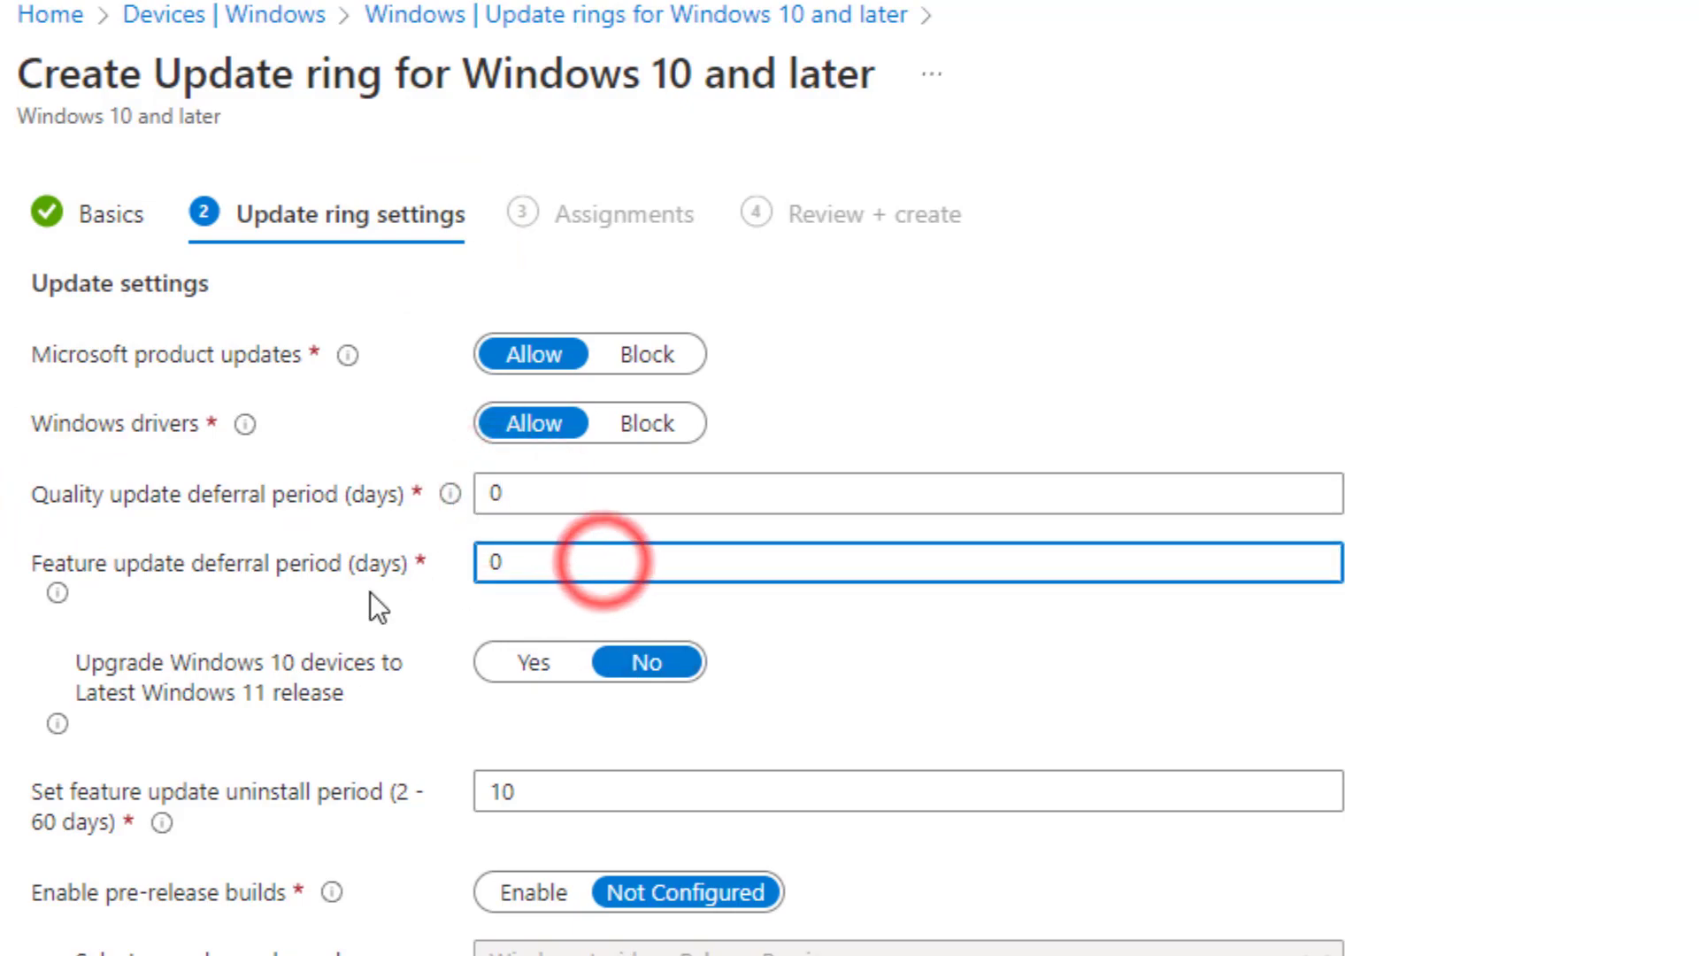
scroll(670, 727, down, 1)
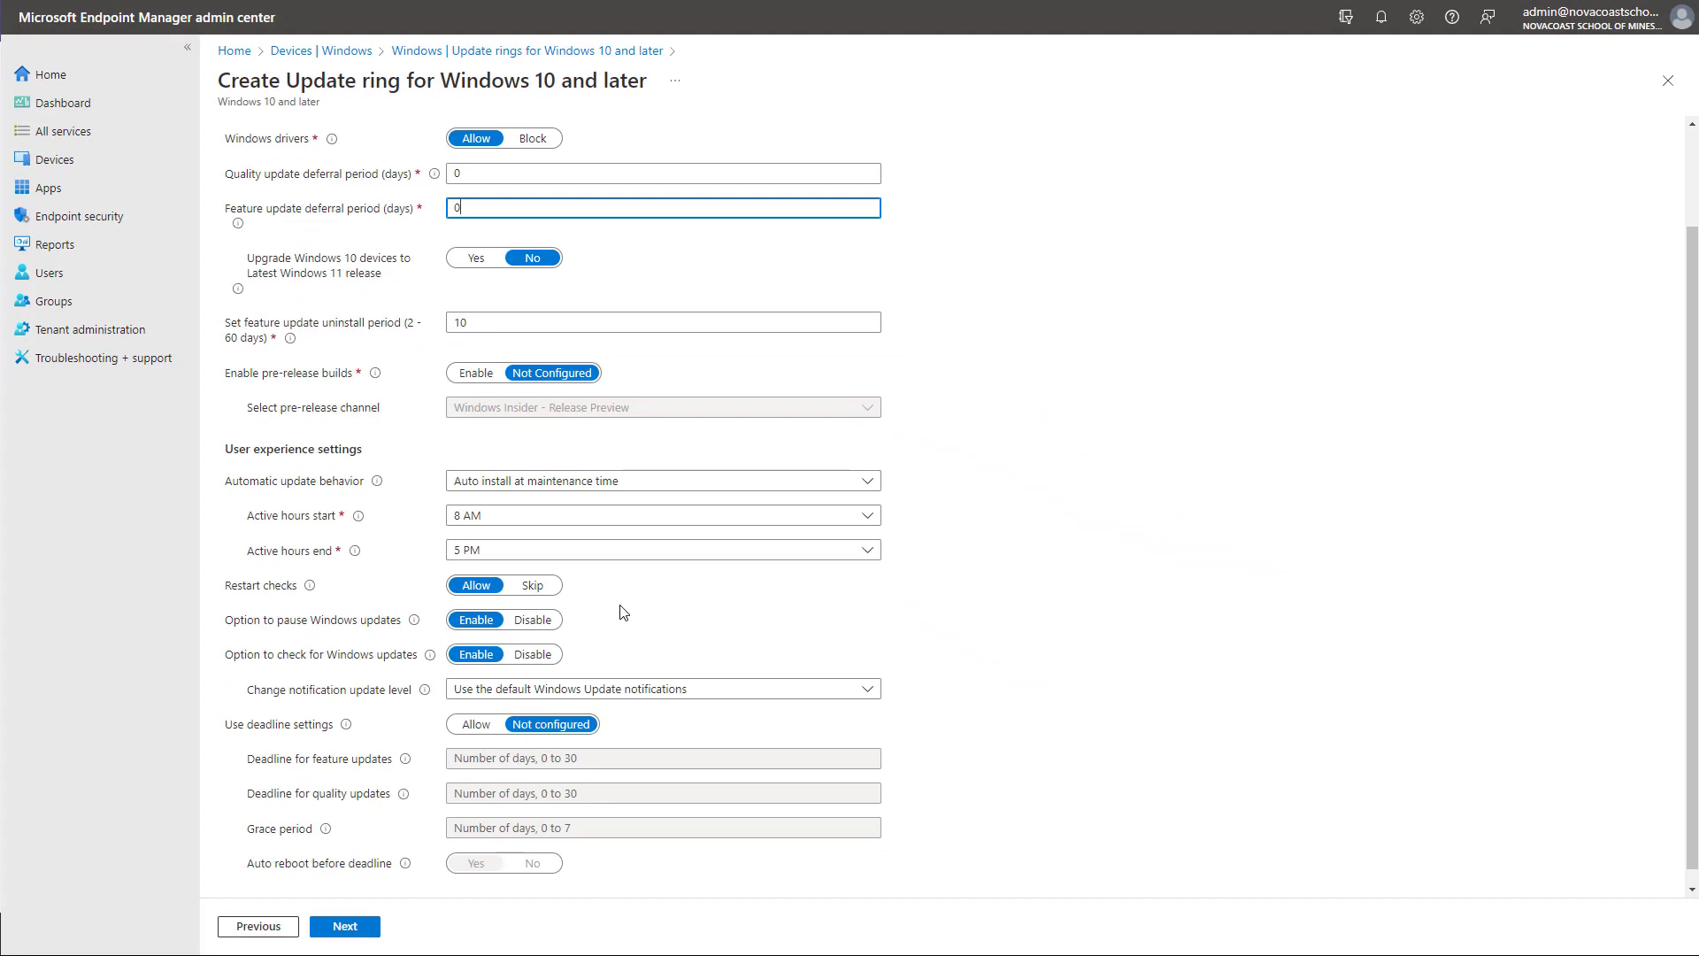
scroll(624, 610, down, 1)
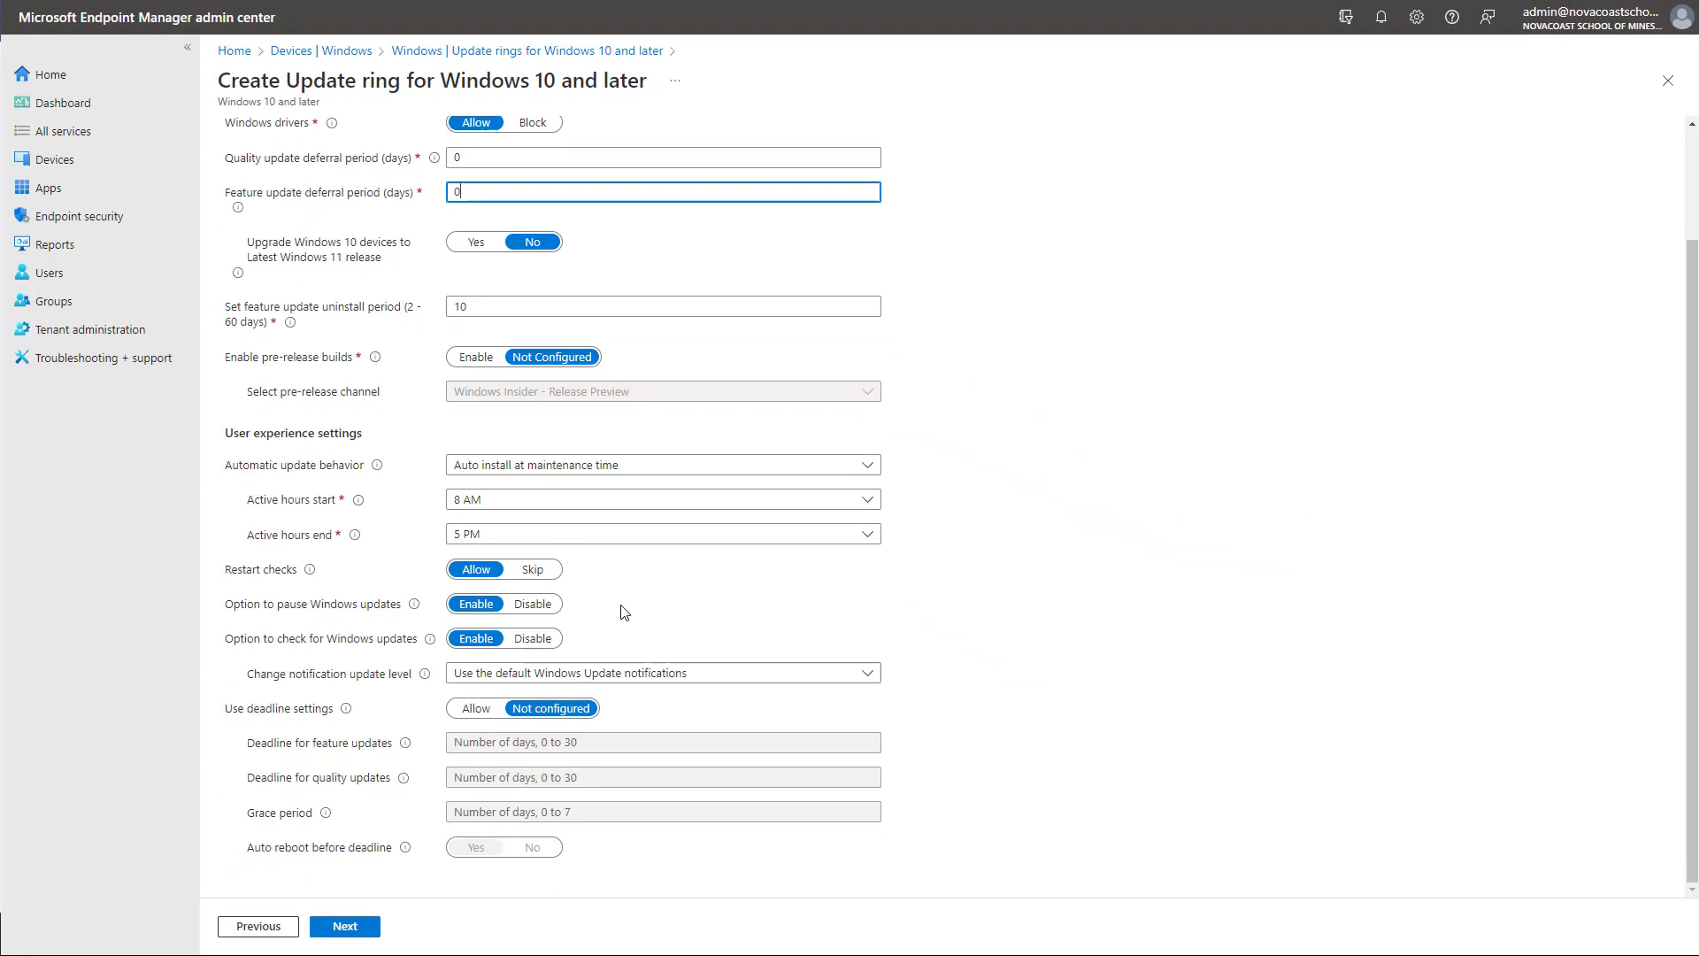
scroll(628, 618, up, 3)
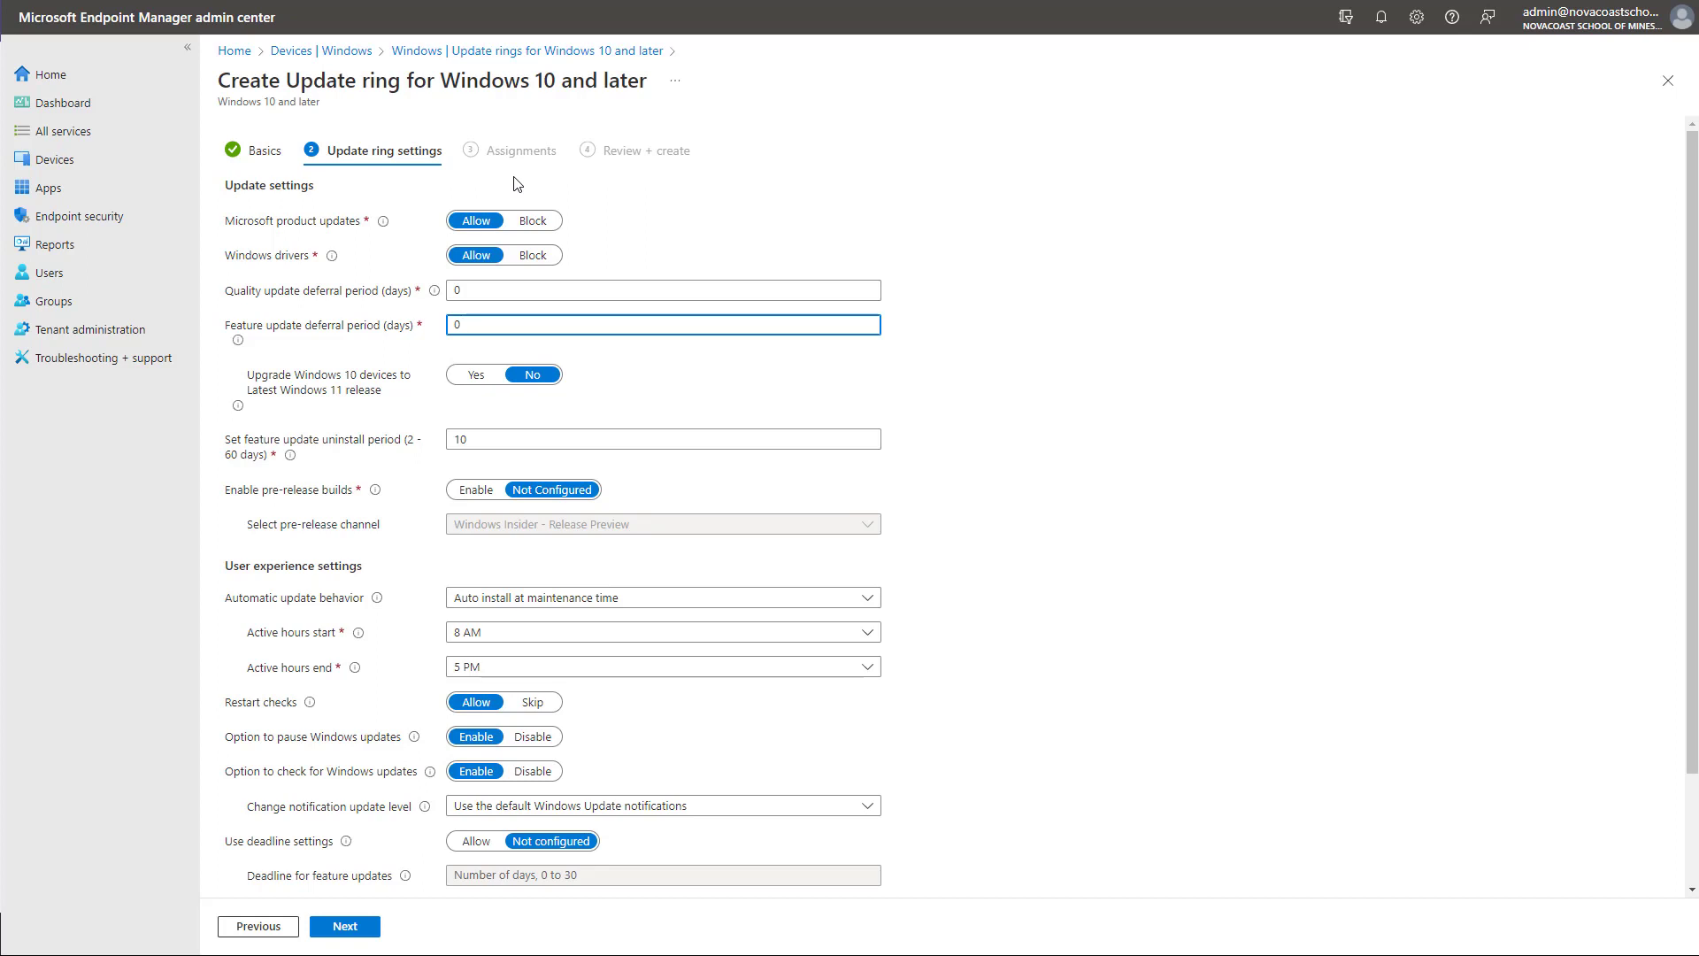
Change the quality update deferral period to 21 days
double_click(489, 289)
mouse_move(435, 292)
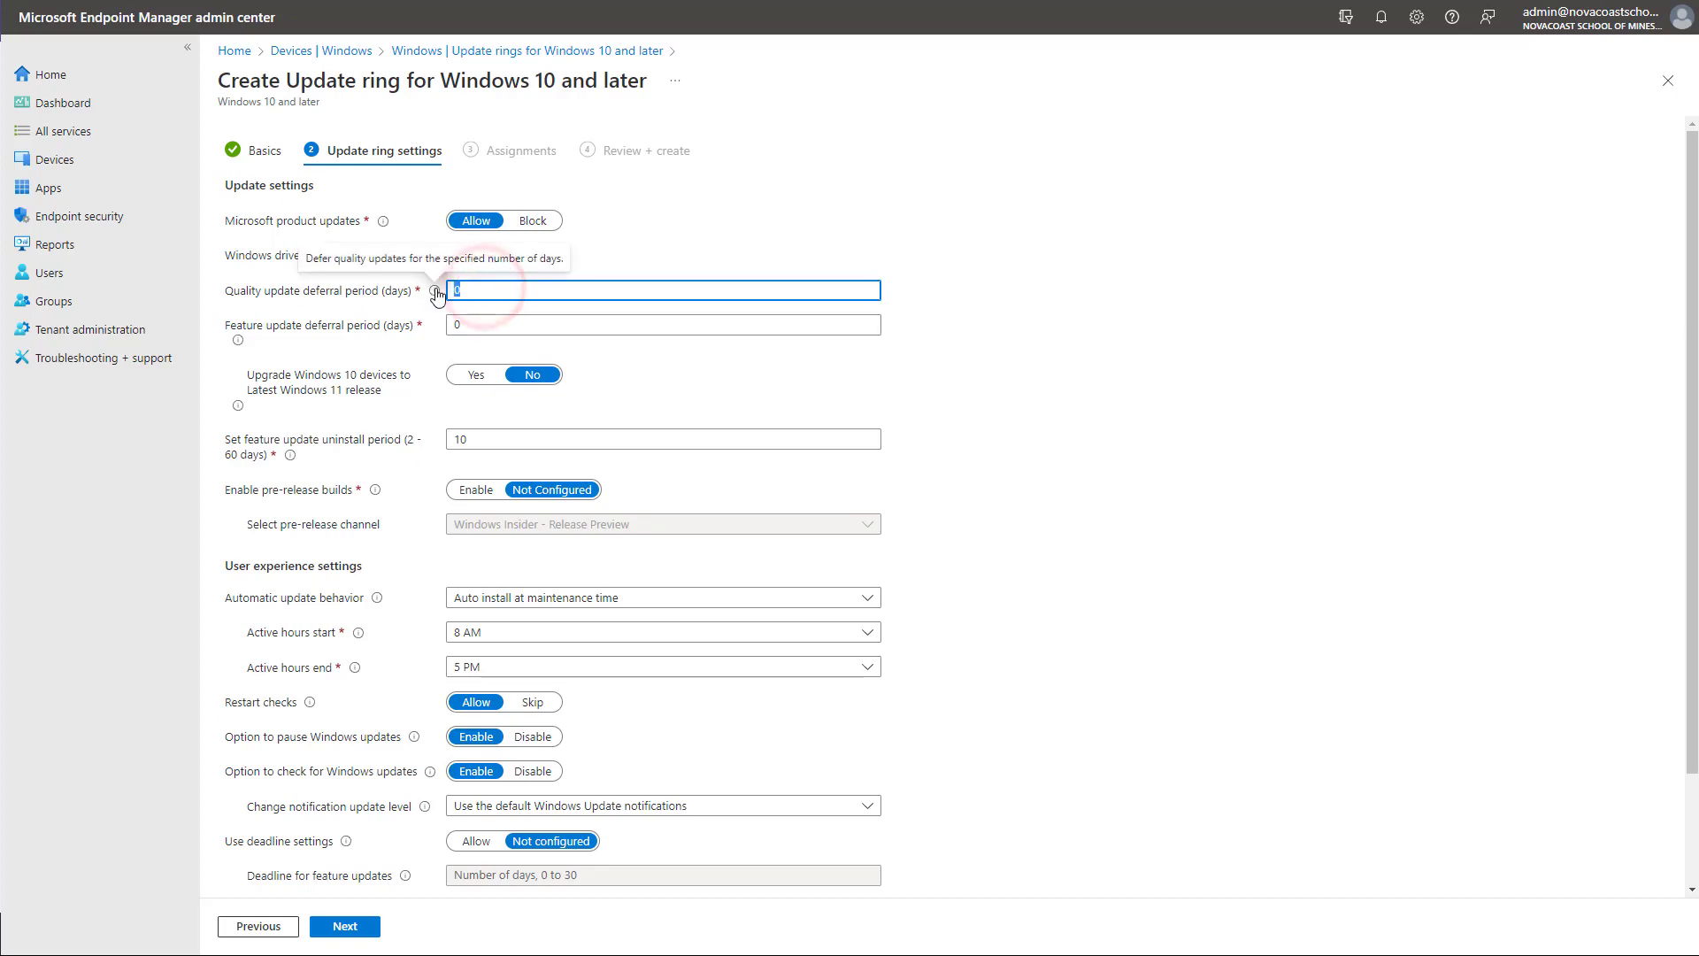
text(21)
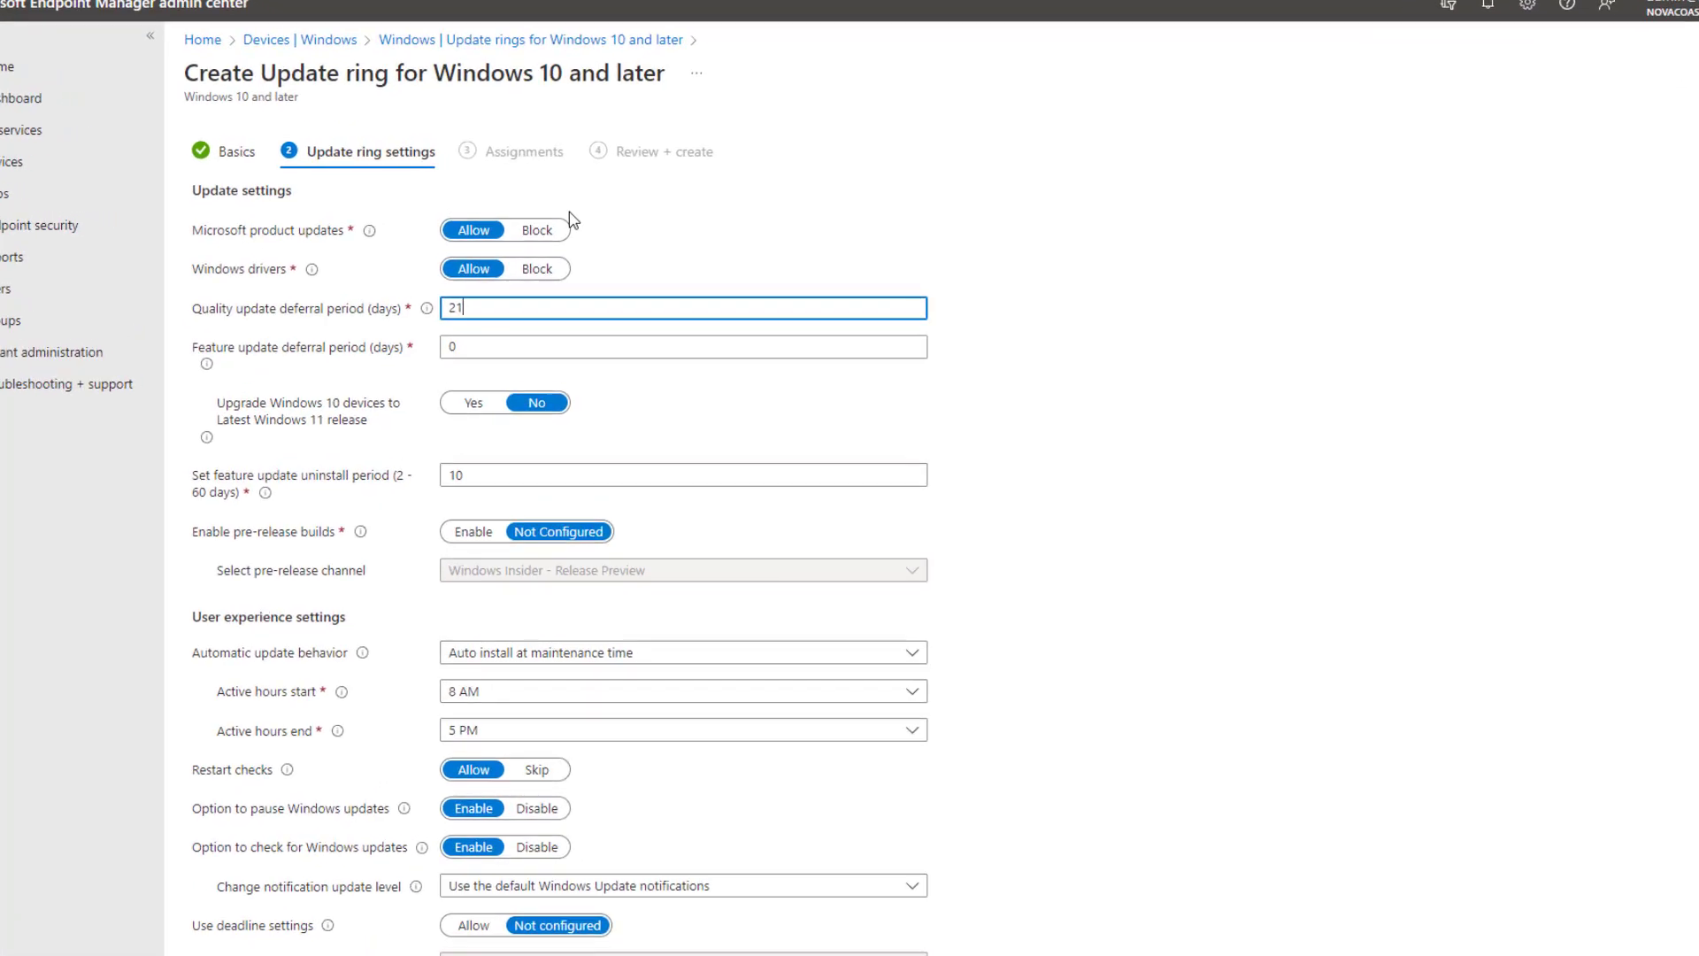
click(601, 260)
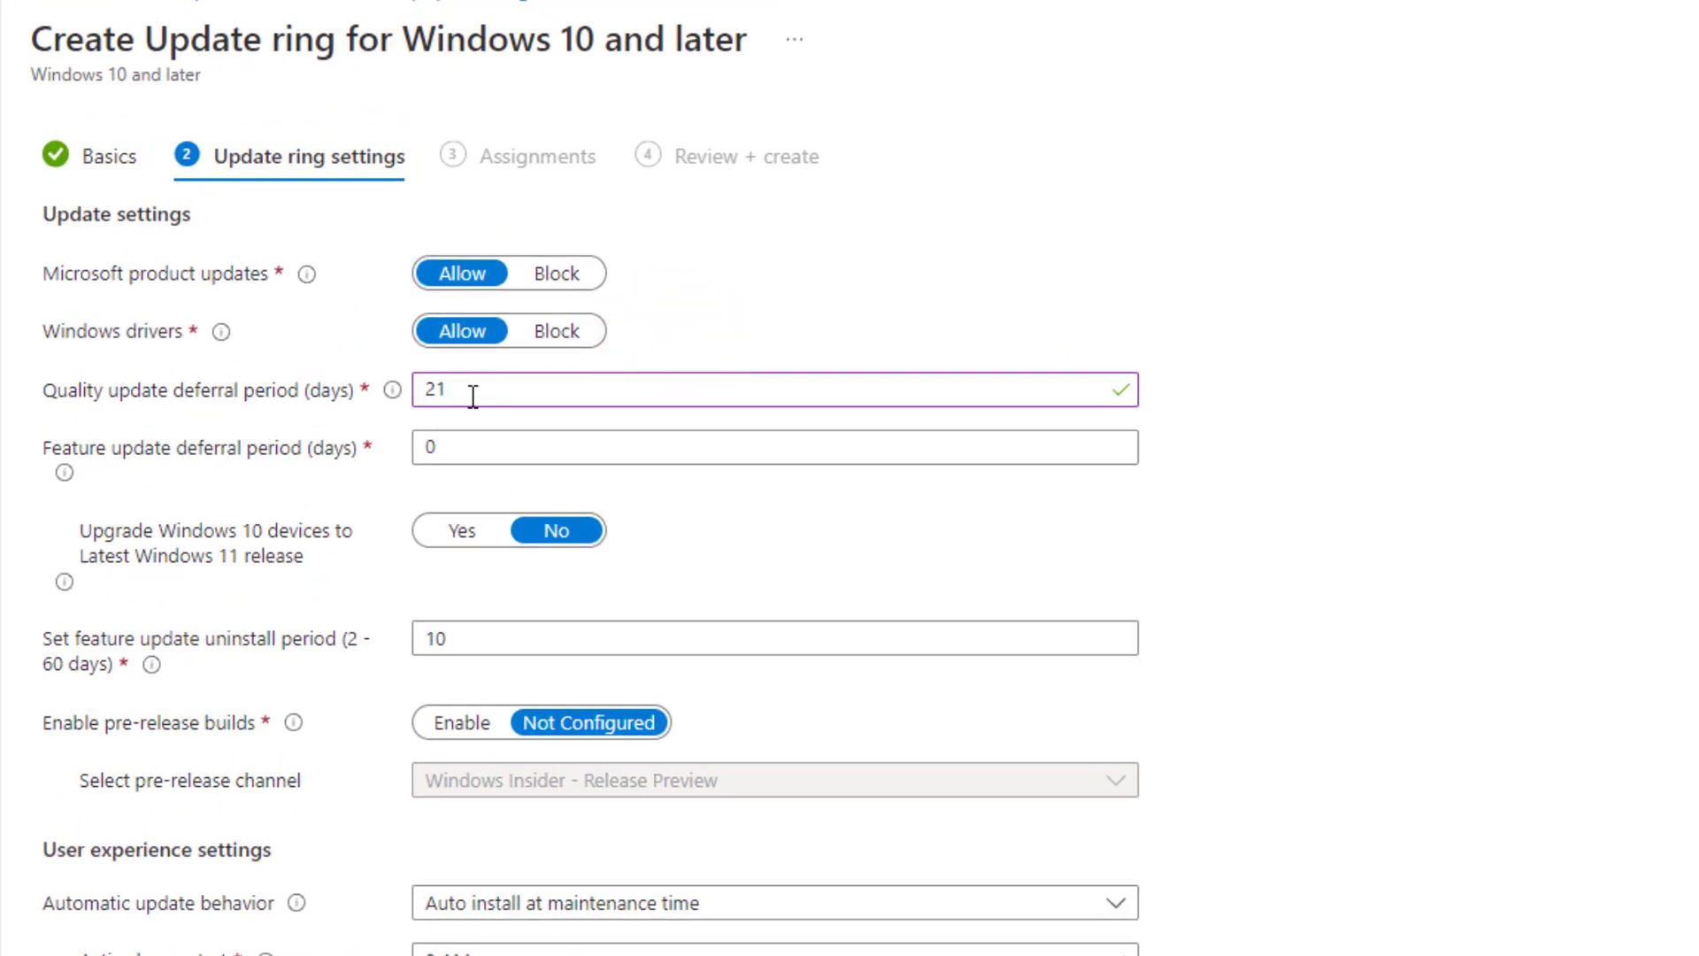
scroll(473, 395, down, 9)
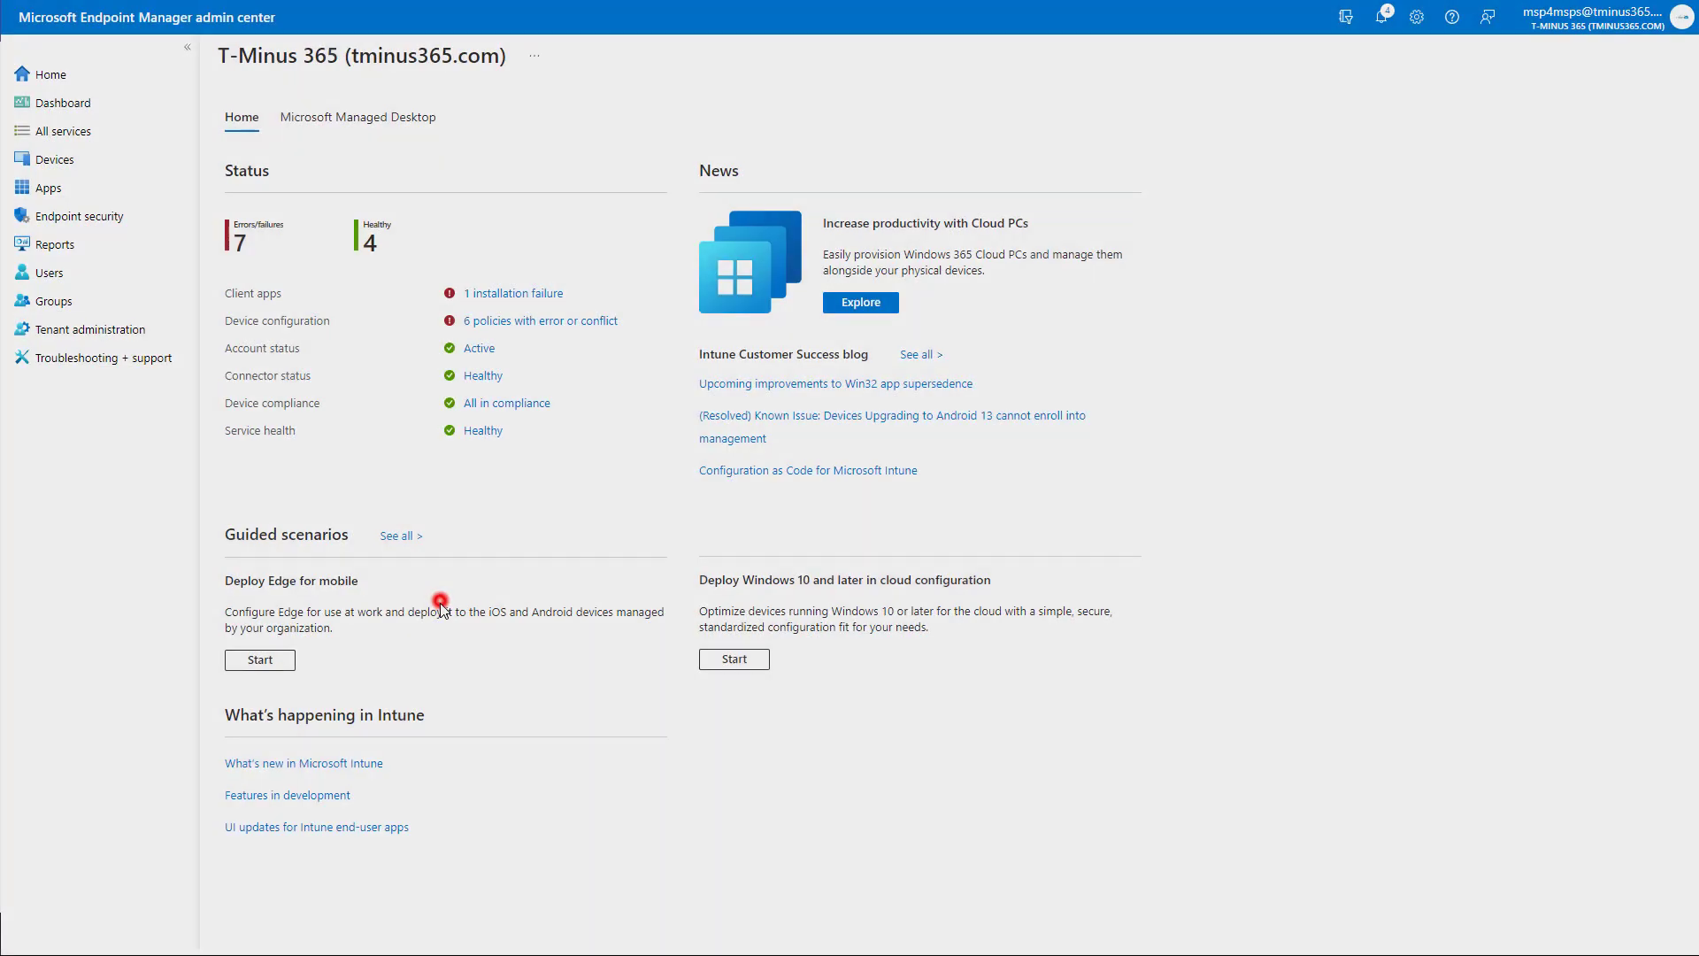
Consent to and run the Windows Autopatch readiness assessment under Tenant enrollment
click(106, 331)
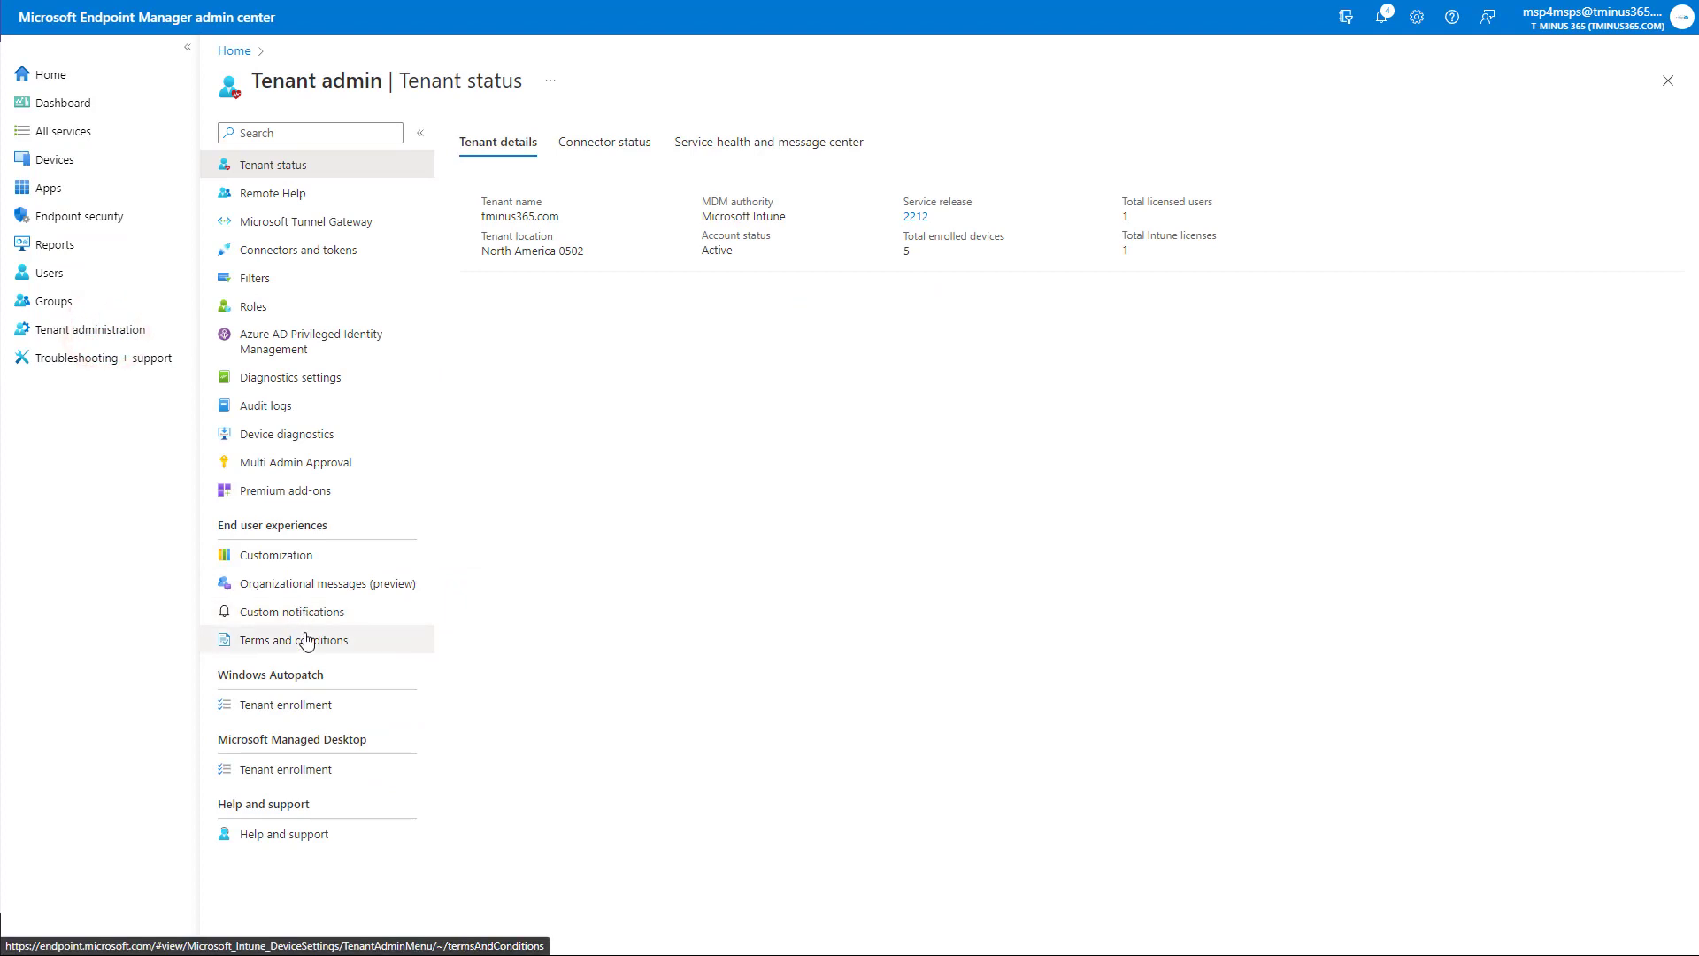
click(296, 705)
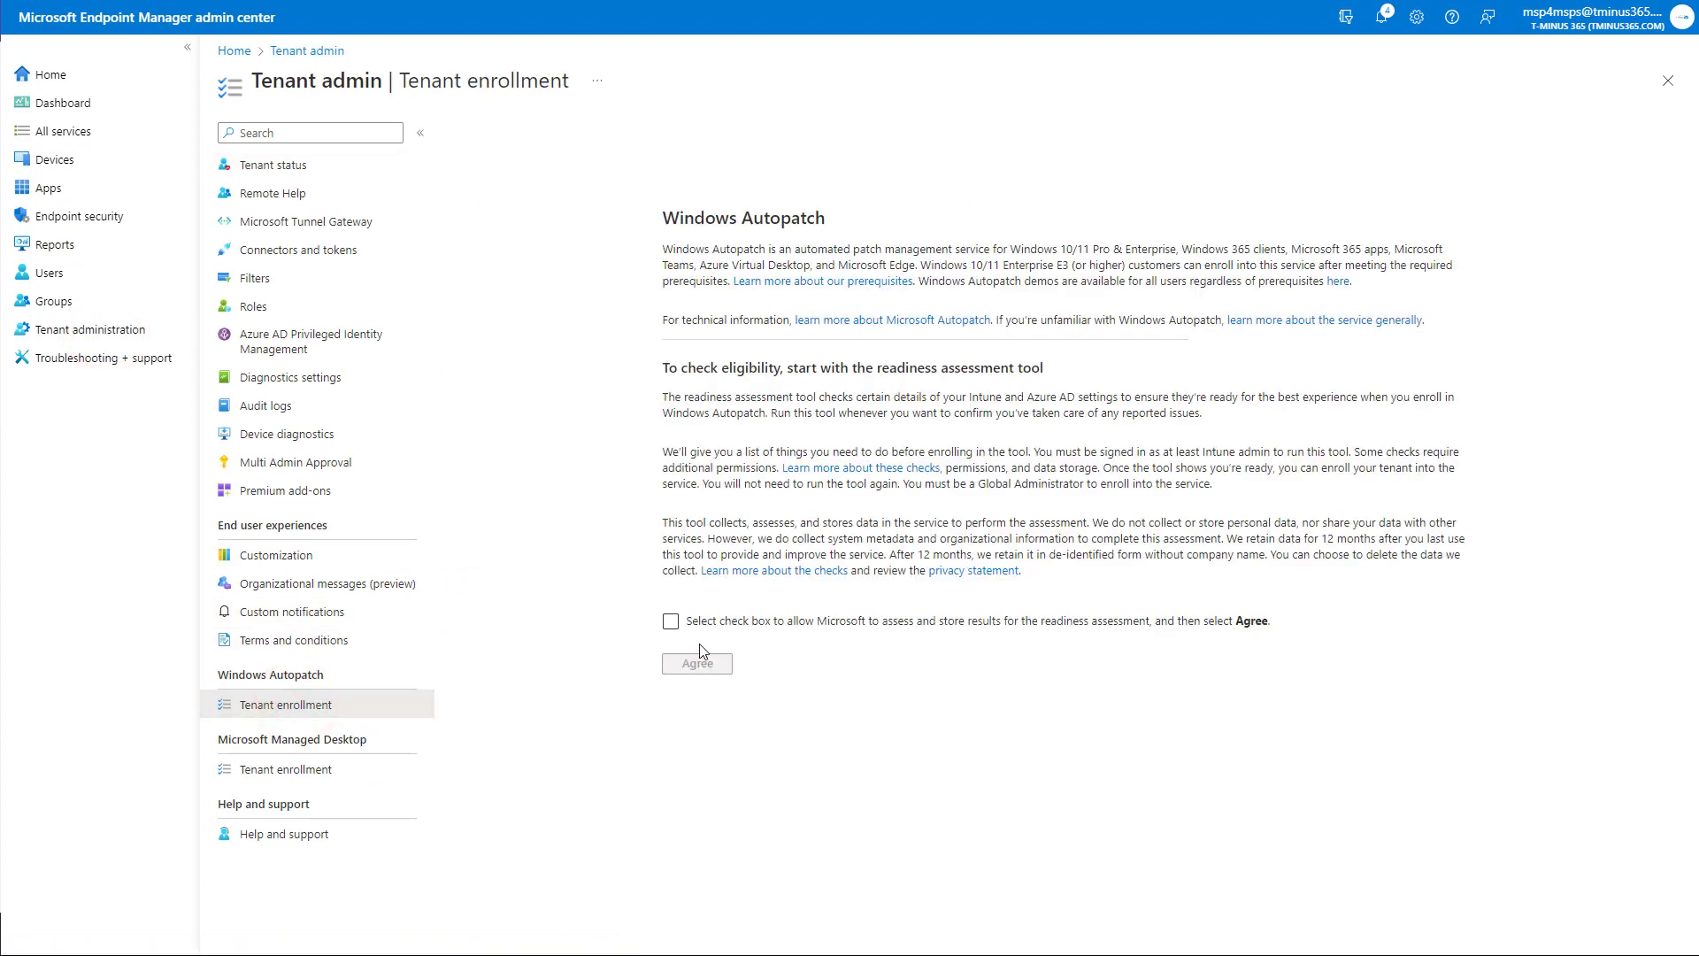
click(671, 622)
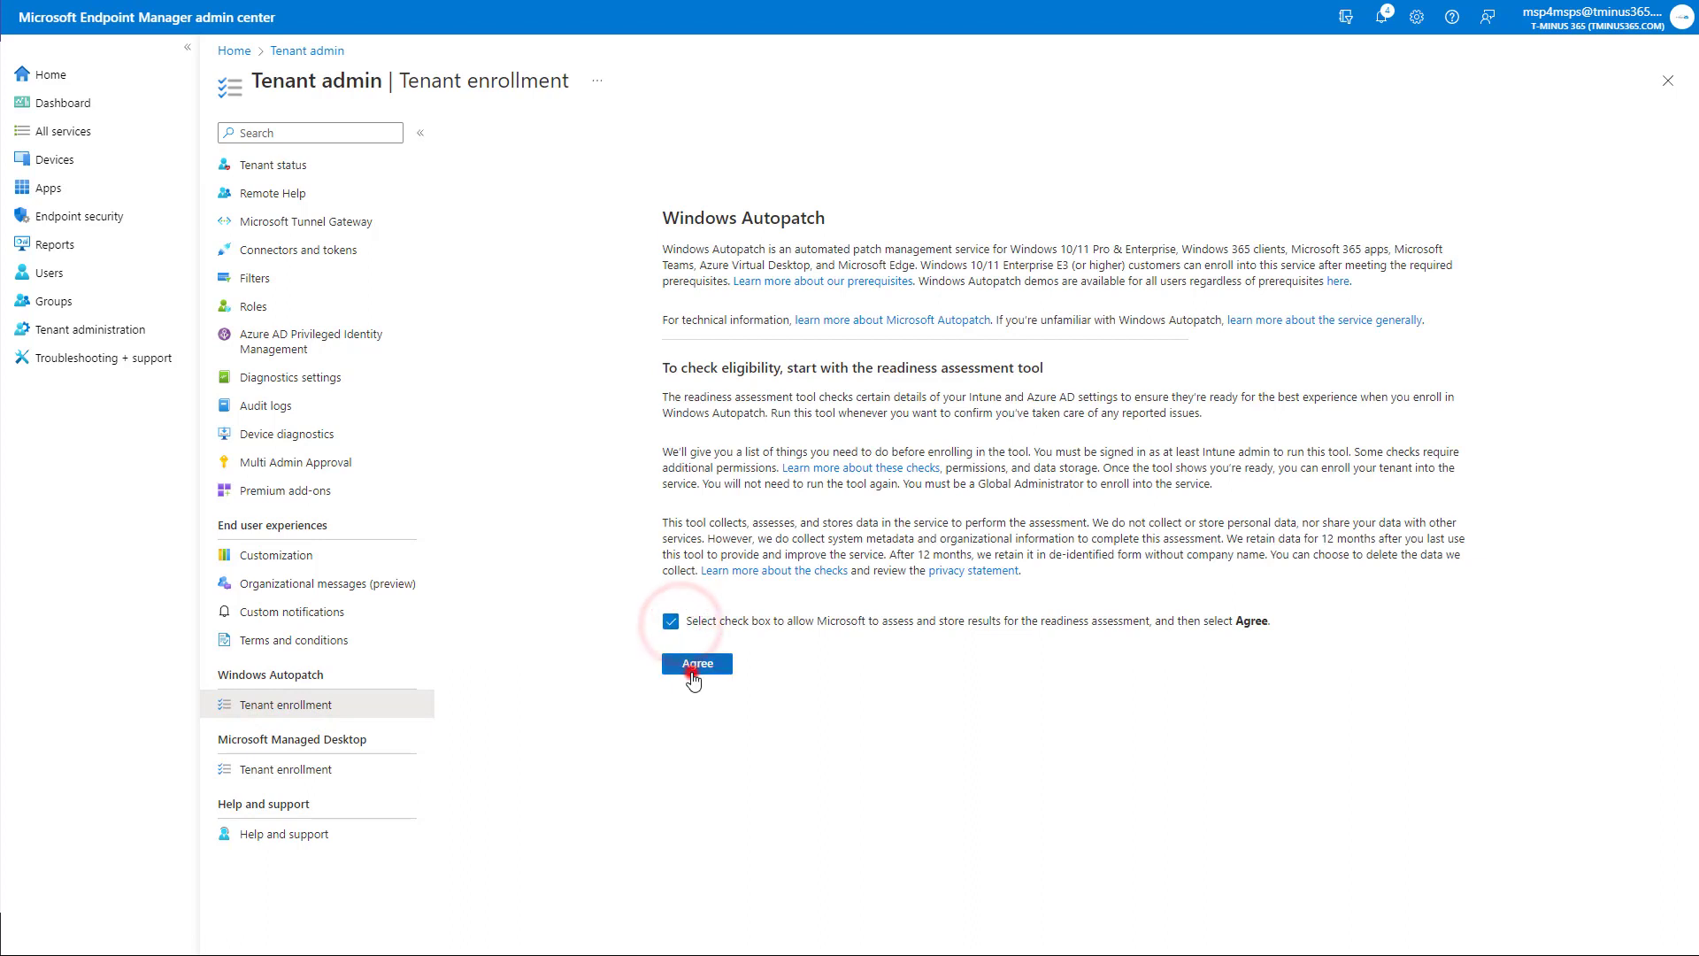
click(694, 665)
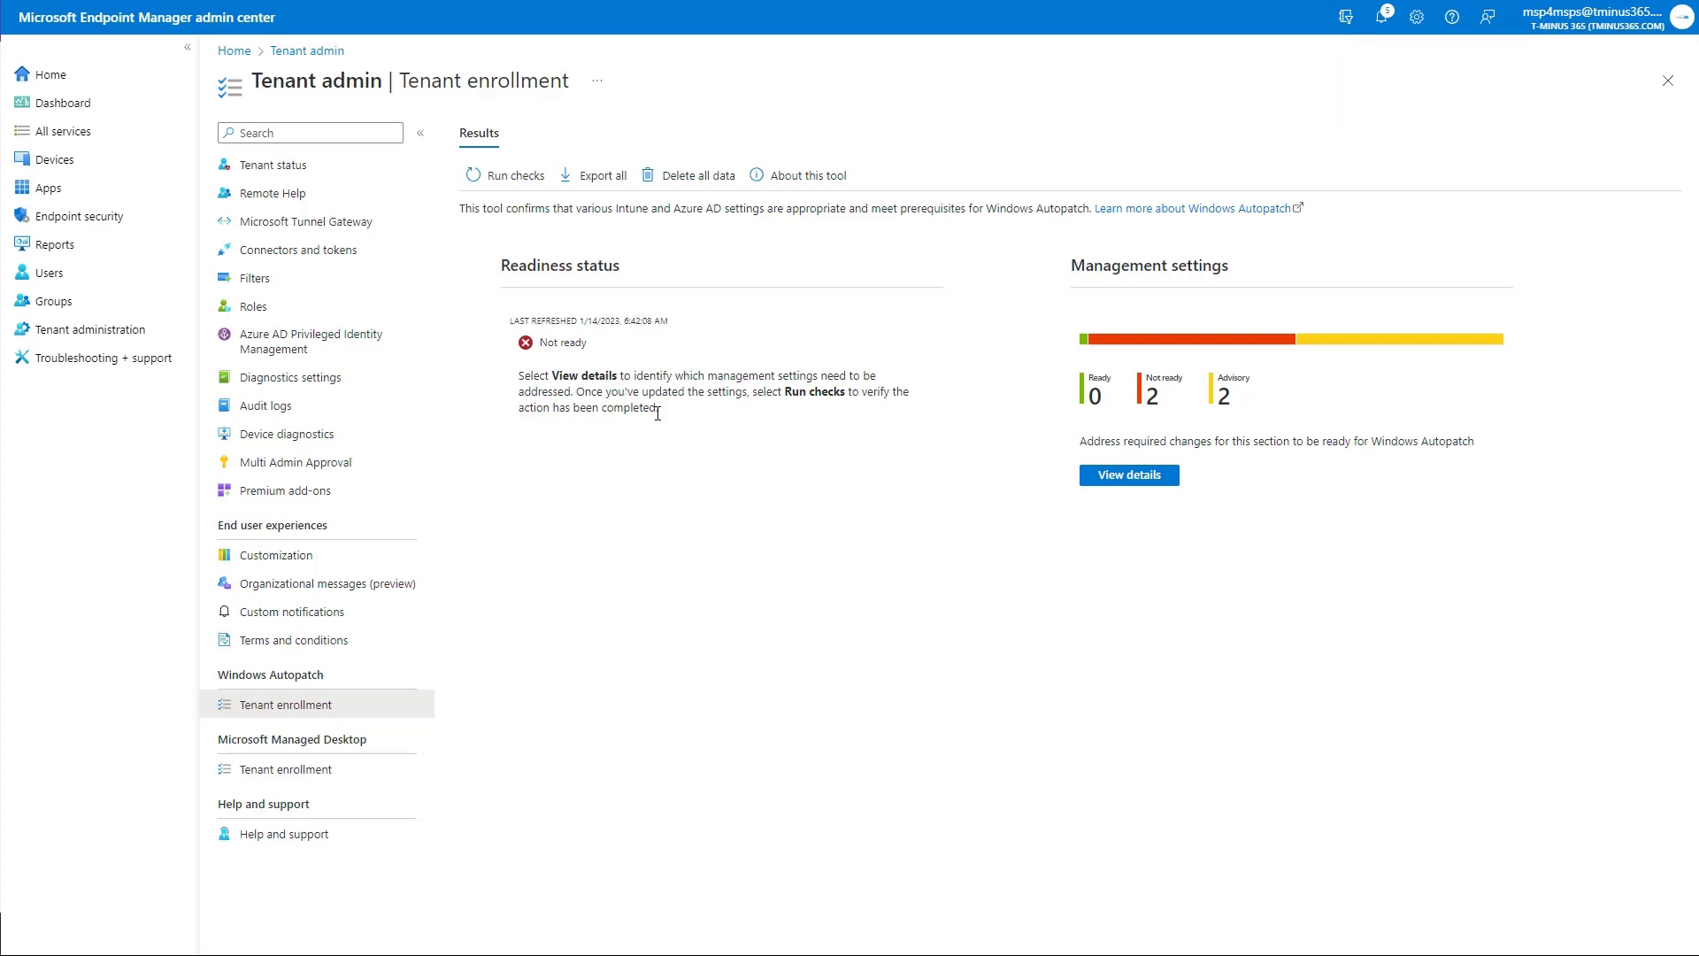
Check why the Licenses and Unlicensed admin management settings are not ready
click(1146, 475)
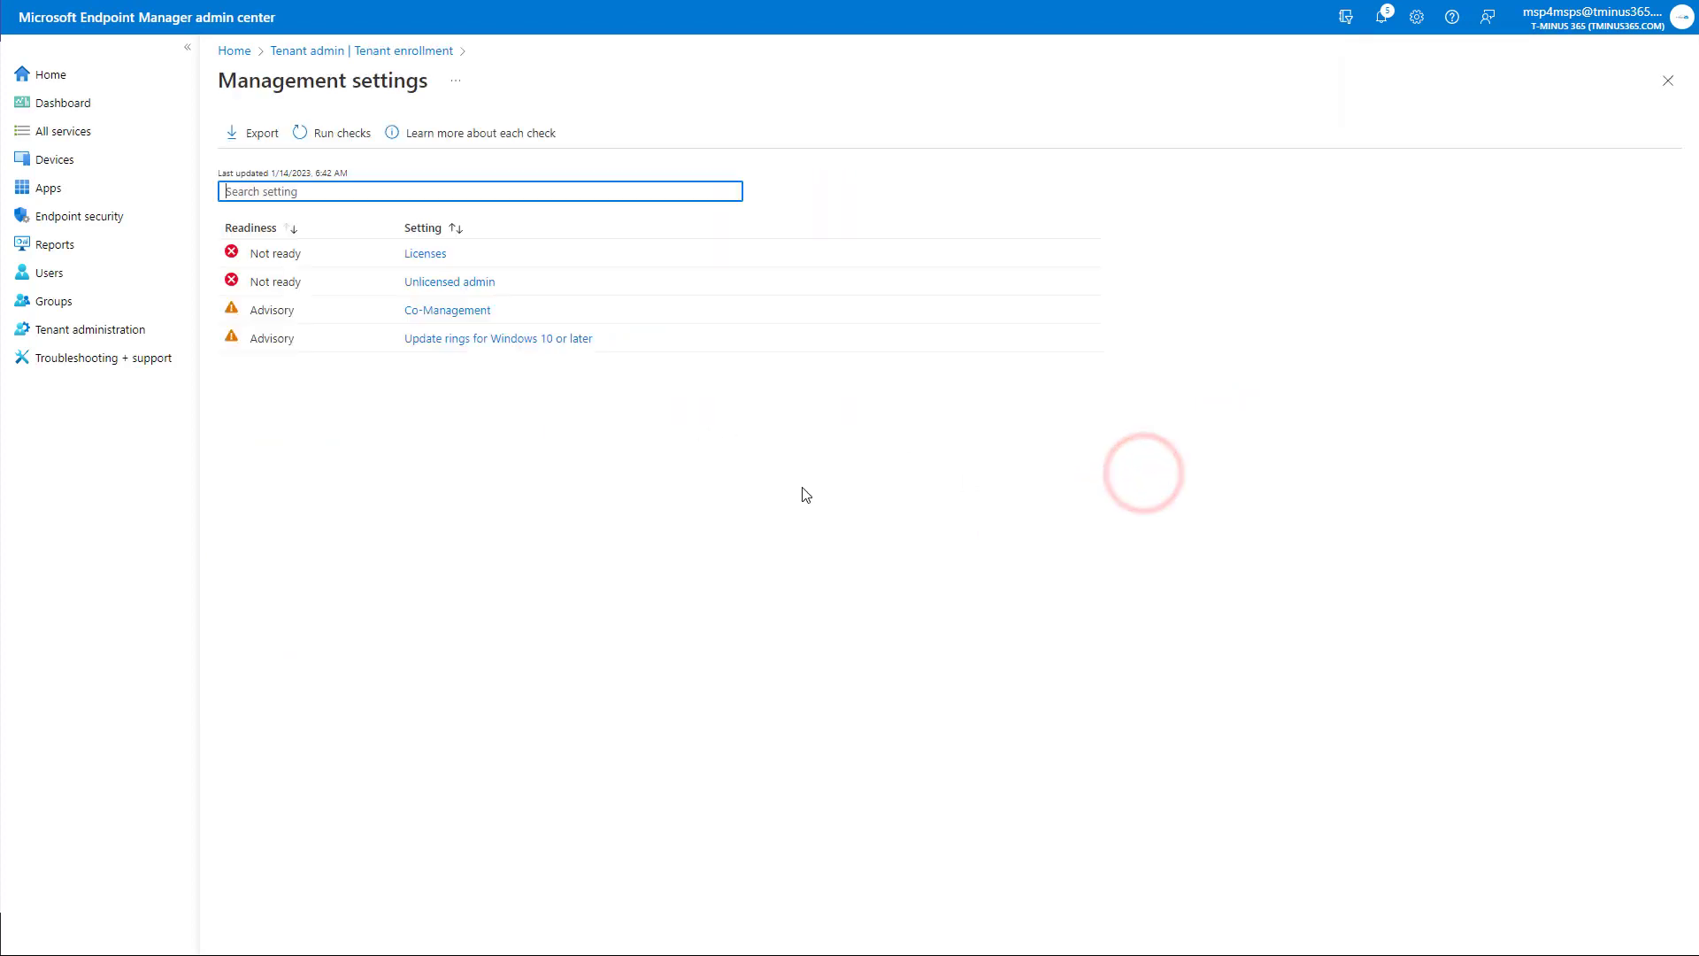
click(433, 254)
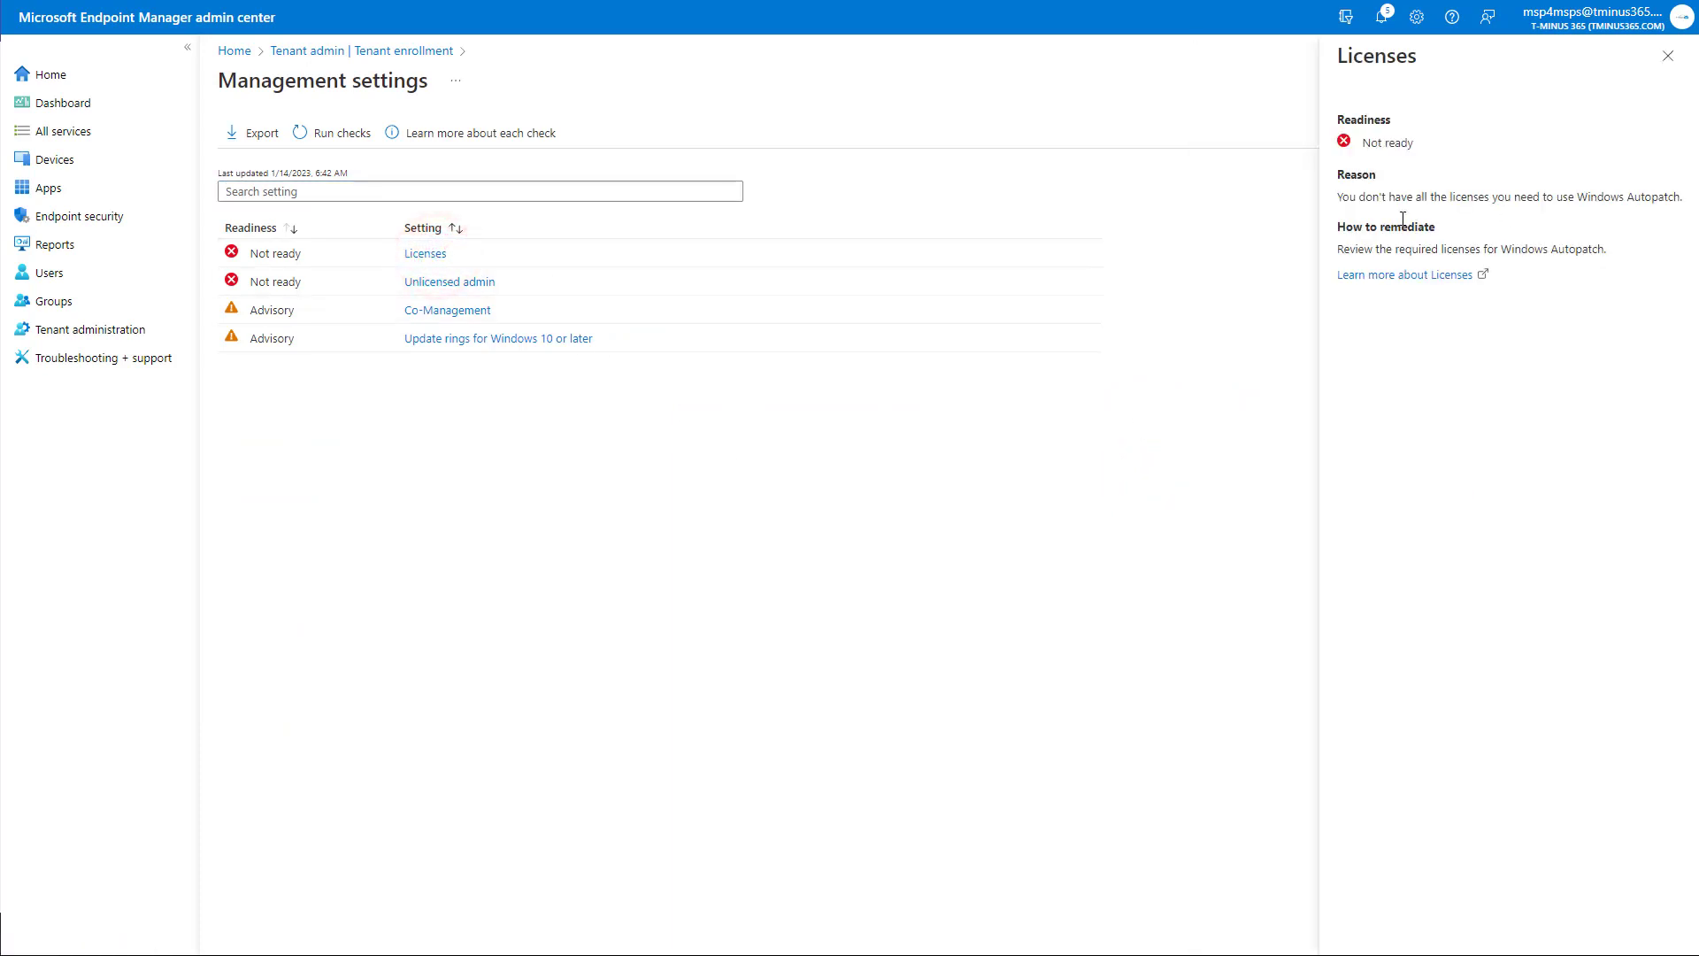
drag(1385, 196, 1624, 197)
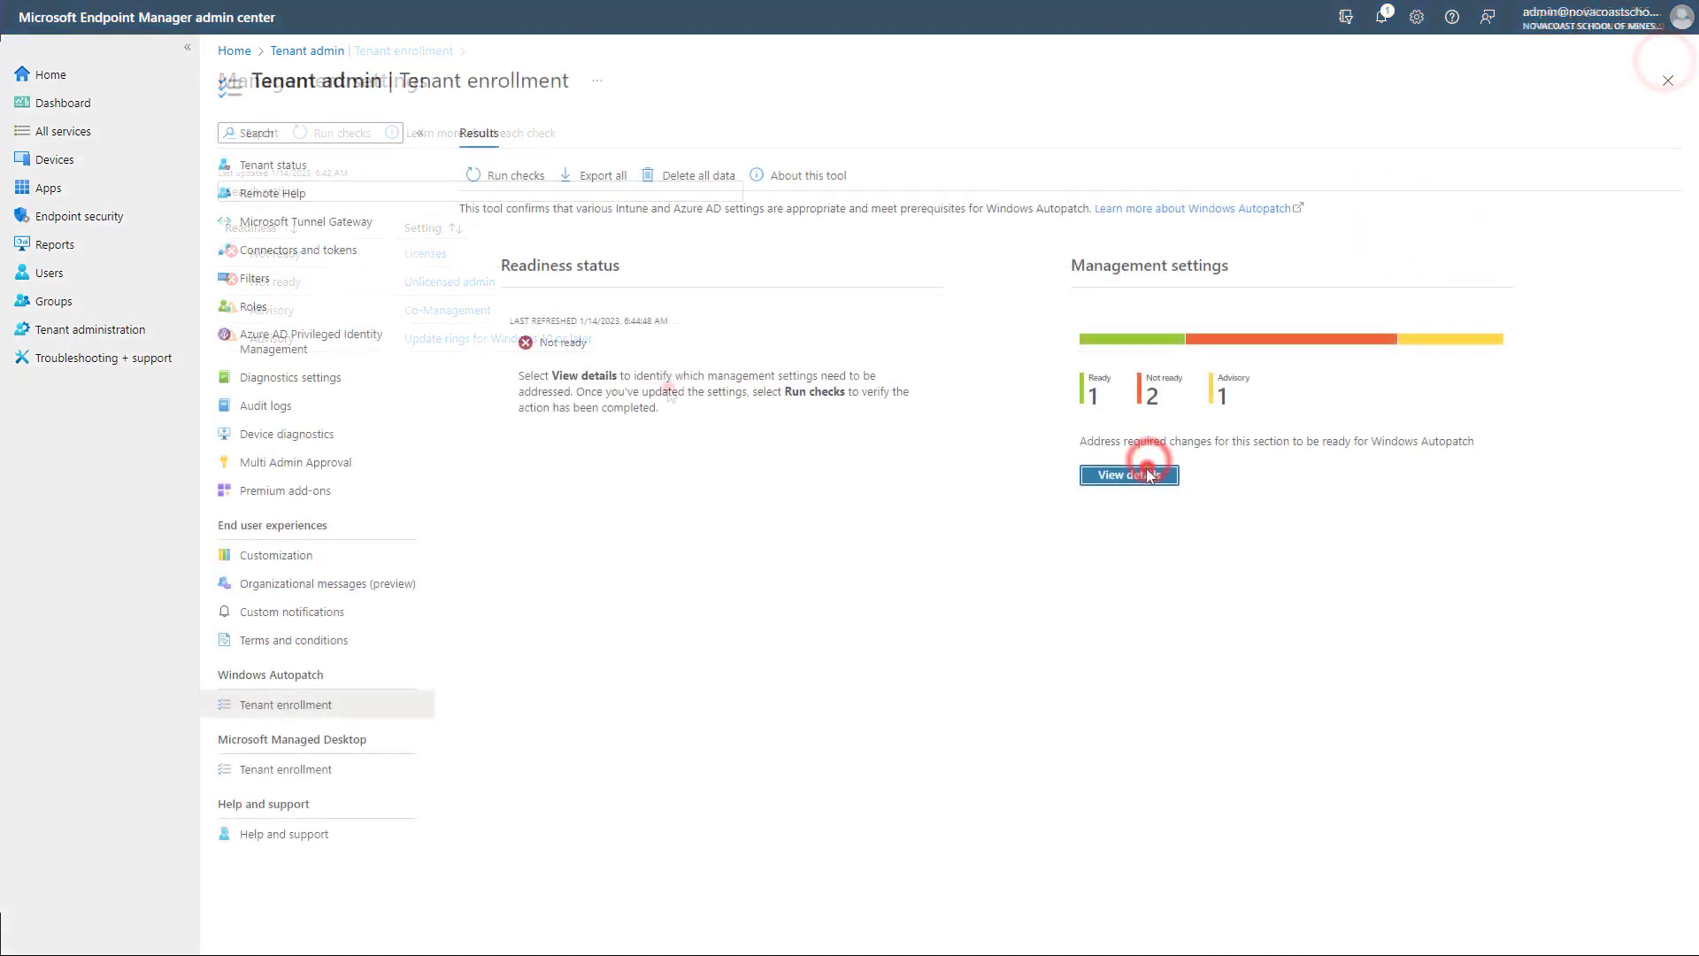
click(1144, 469)
click(750, 384)
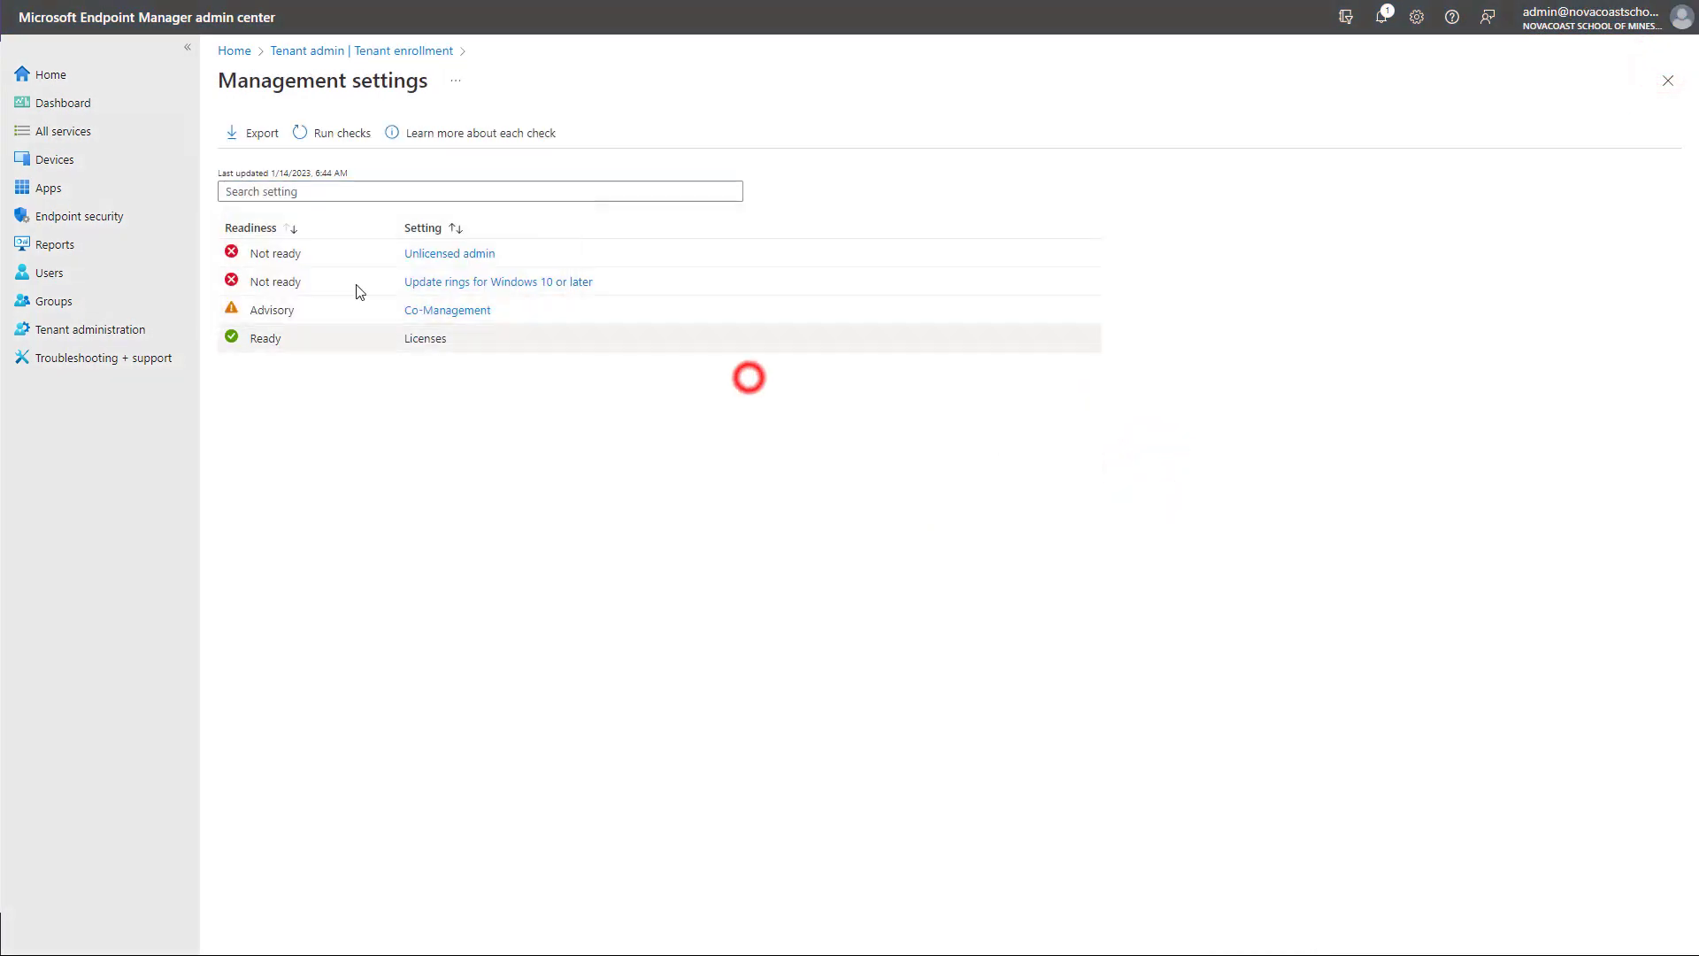
click(411, 255)
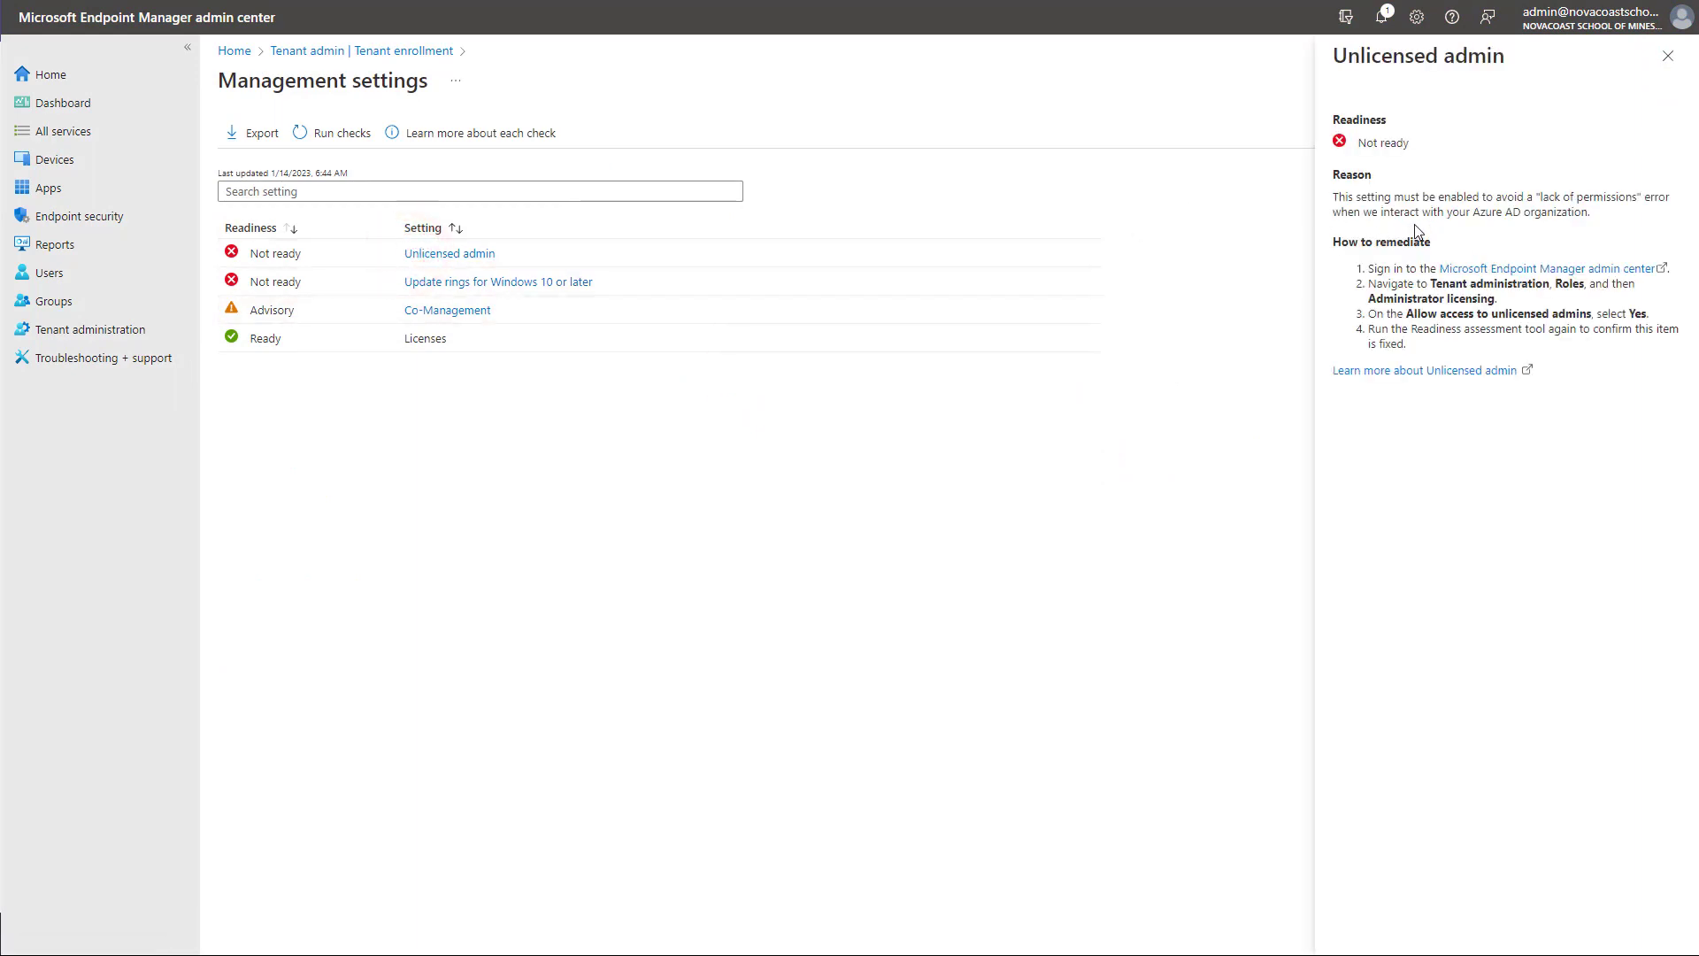
click(1667, 56)
click(803, 588)
Read the Windows 10 update rings remediation and return to Tenant enrollment
click(433, 281)
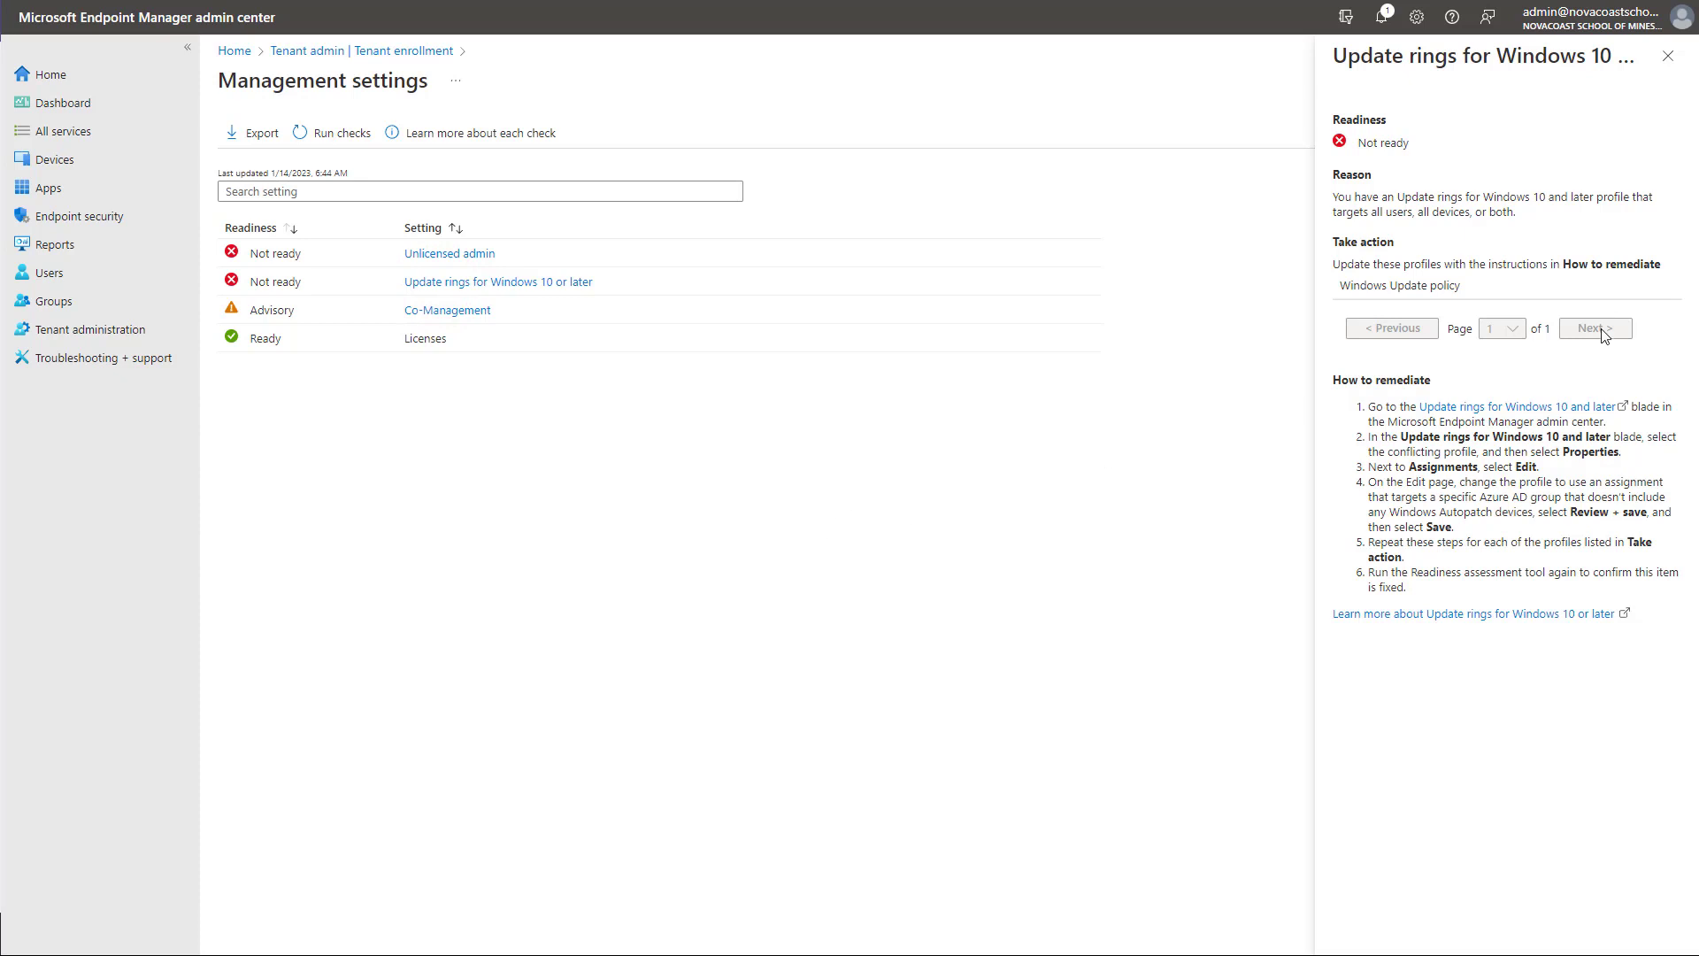
click(1667, 56)
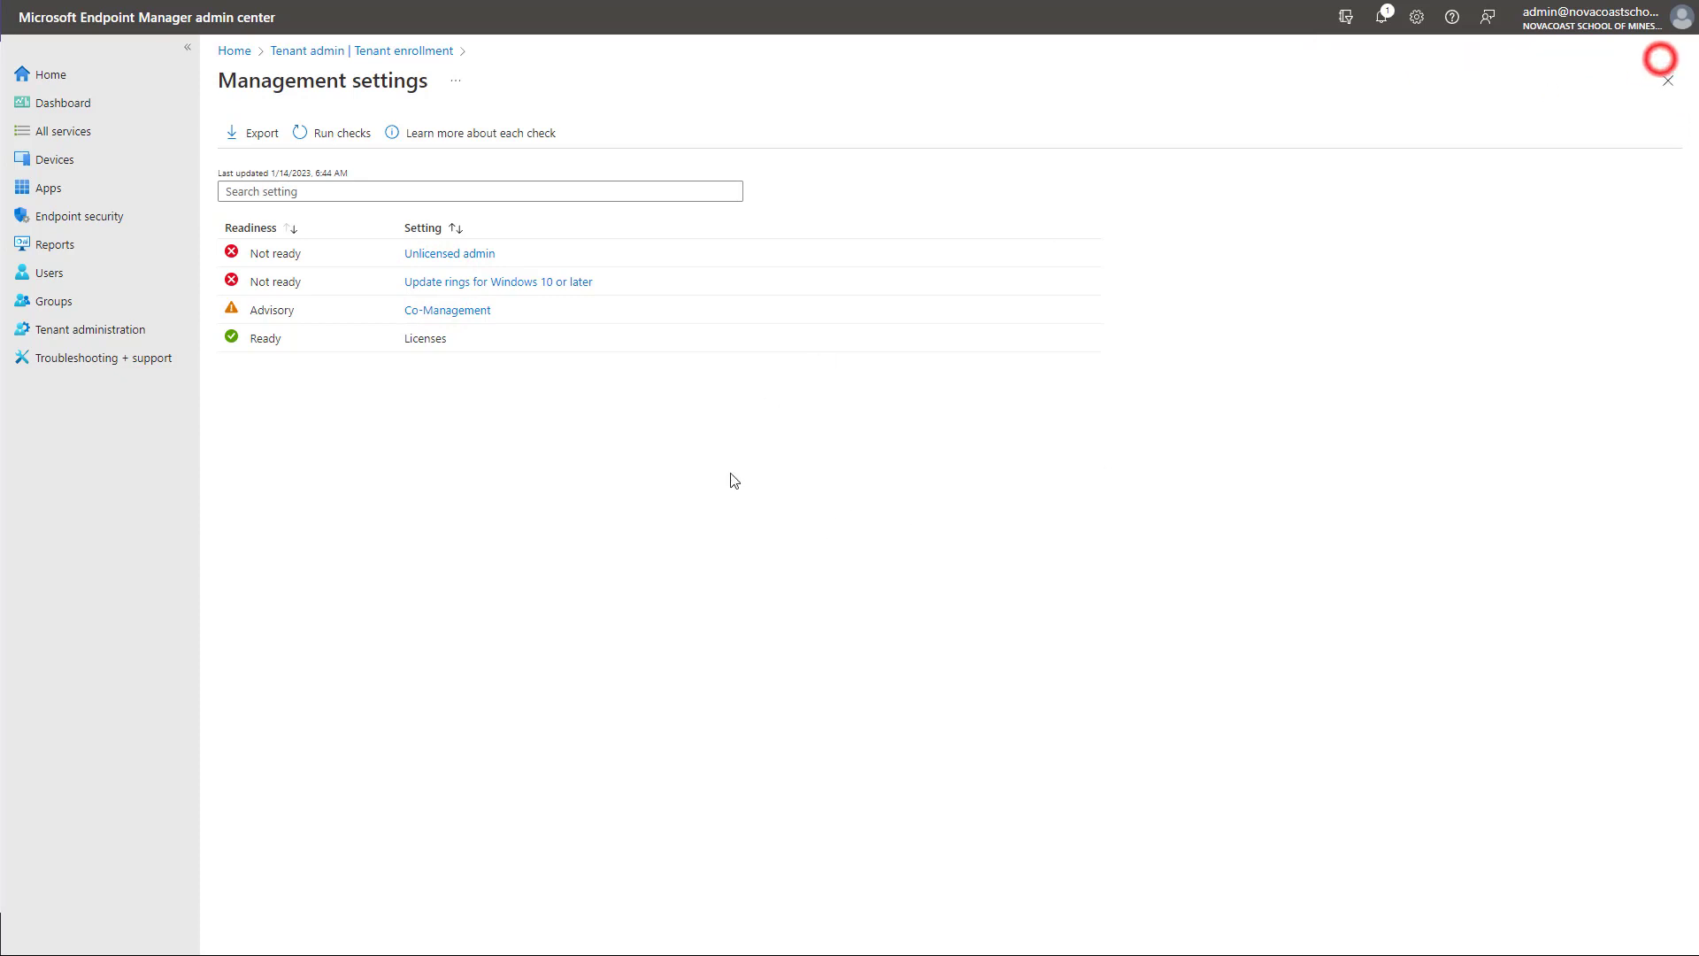
click(723, 505)
click(409, 52)
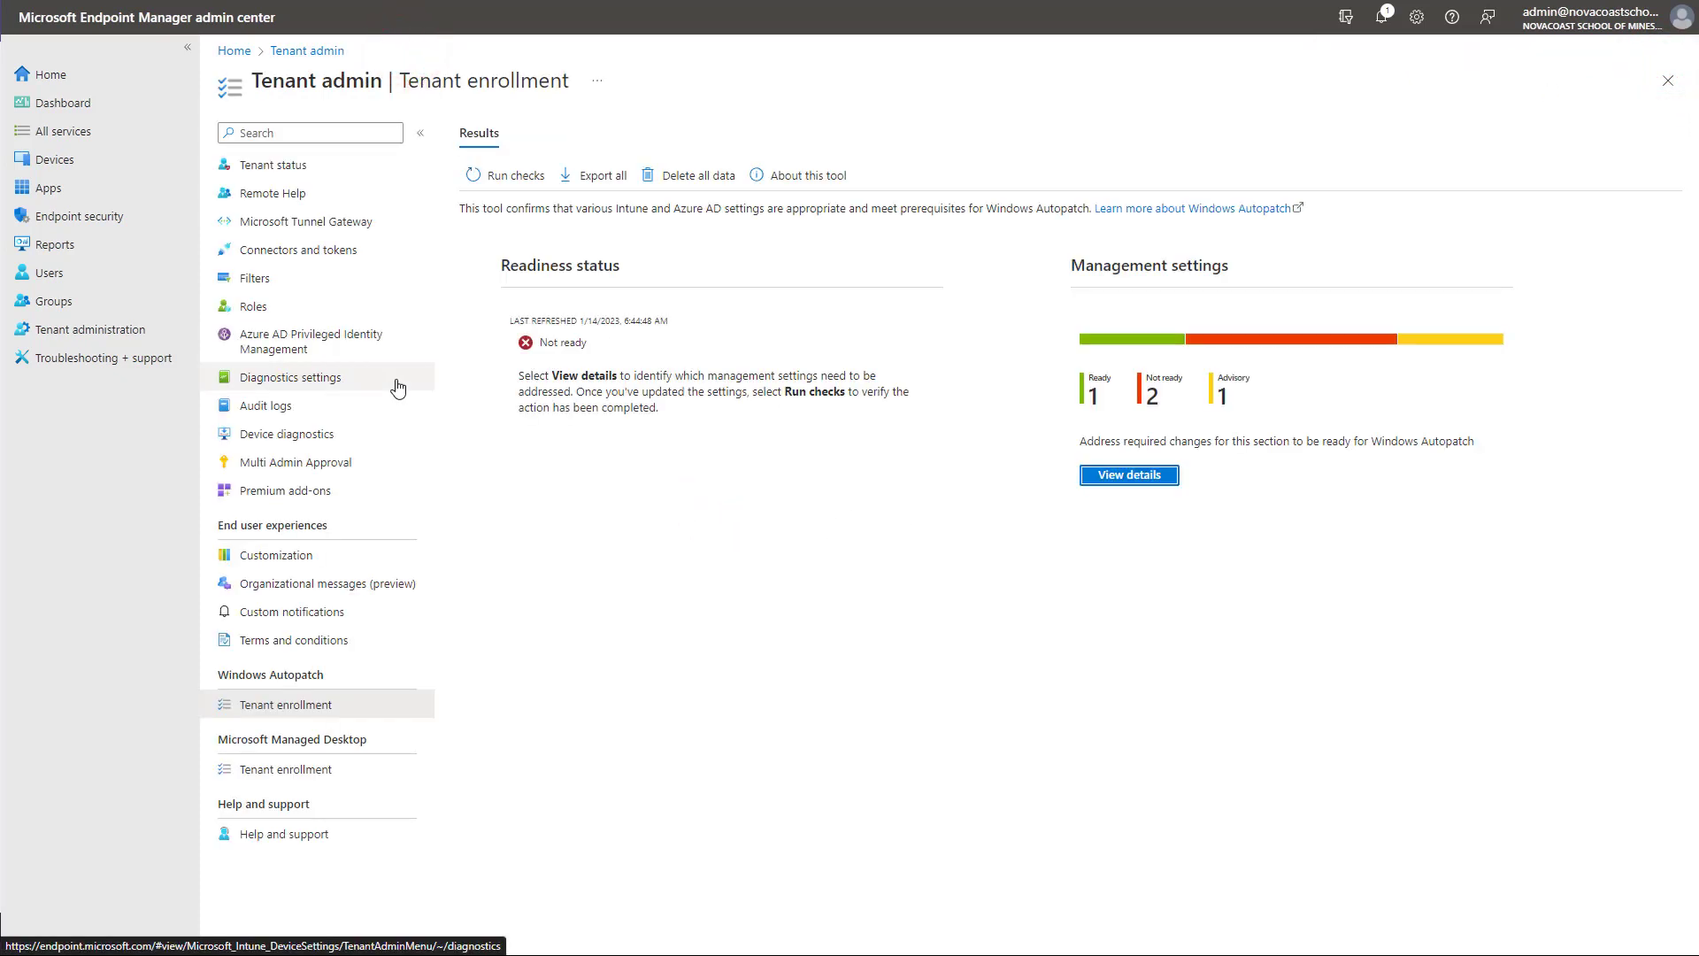
Allow unlicensed admins access to Intune under Roles > Administrator Licensing
click(343, 306)
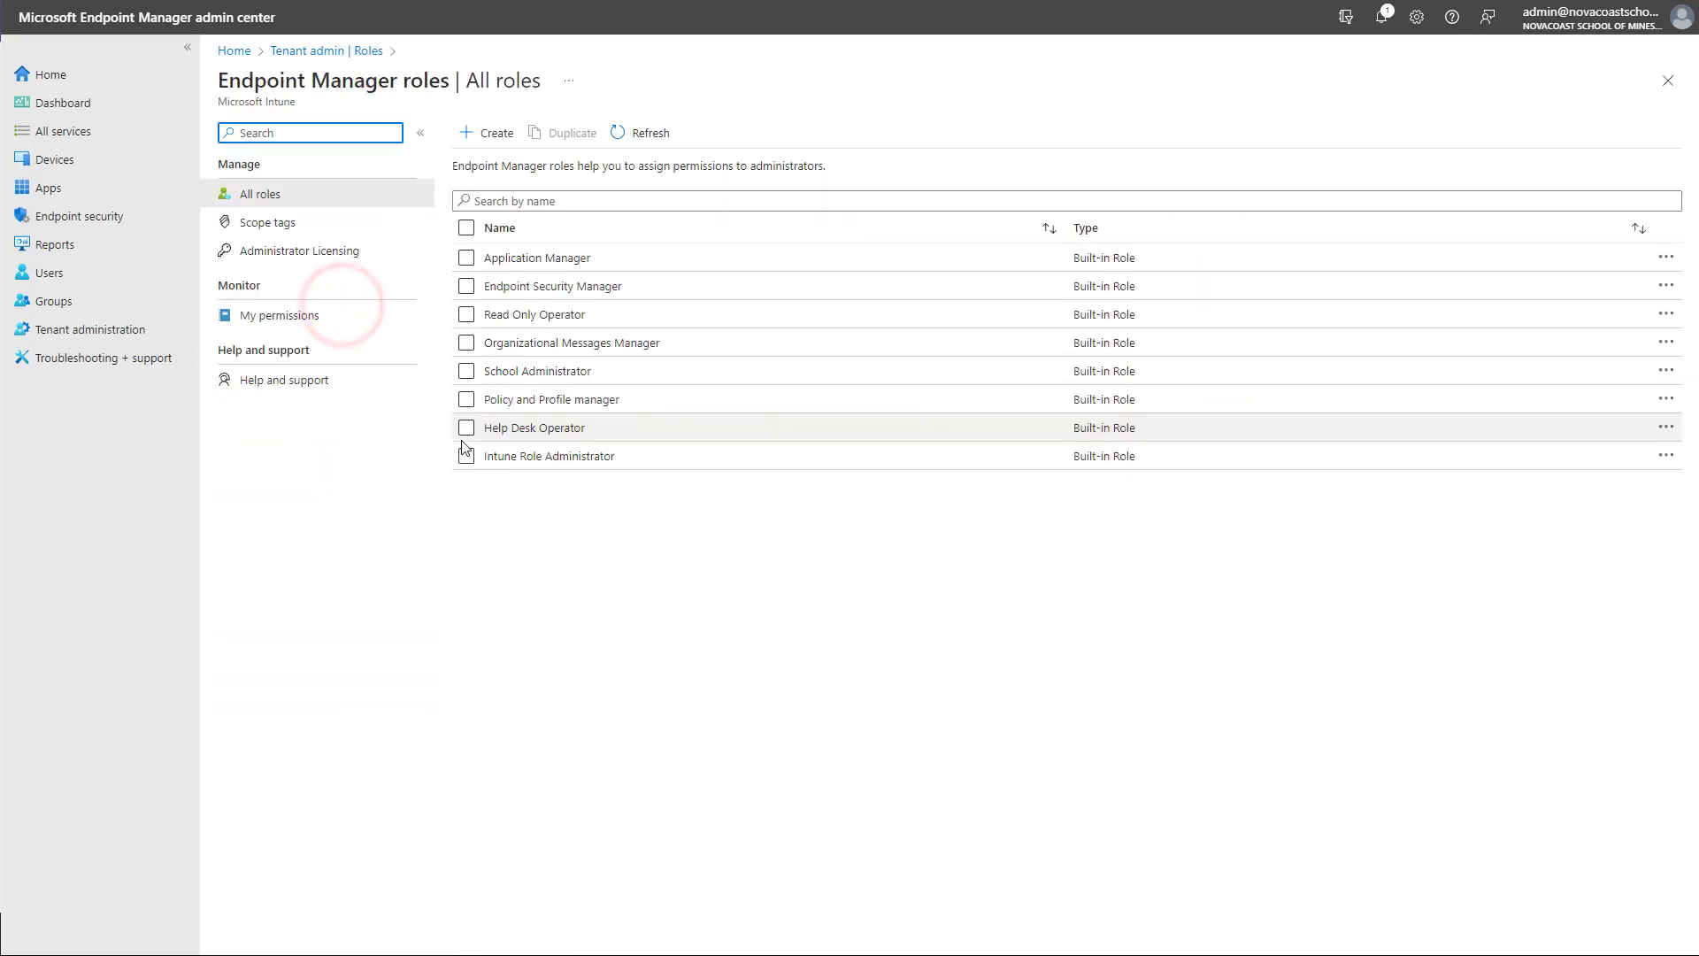
click(343, 252)
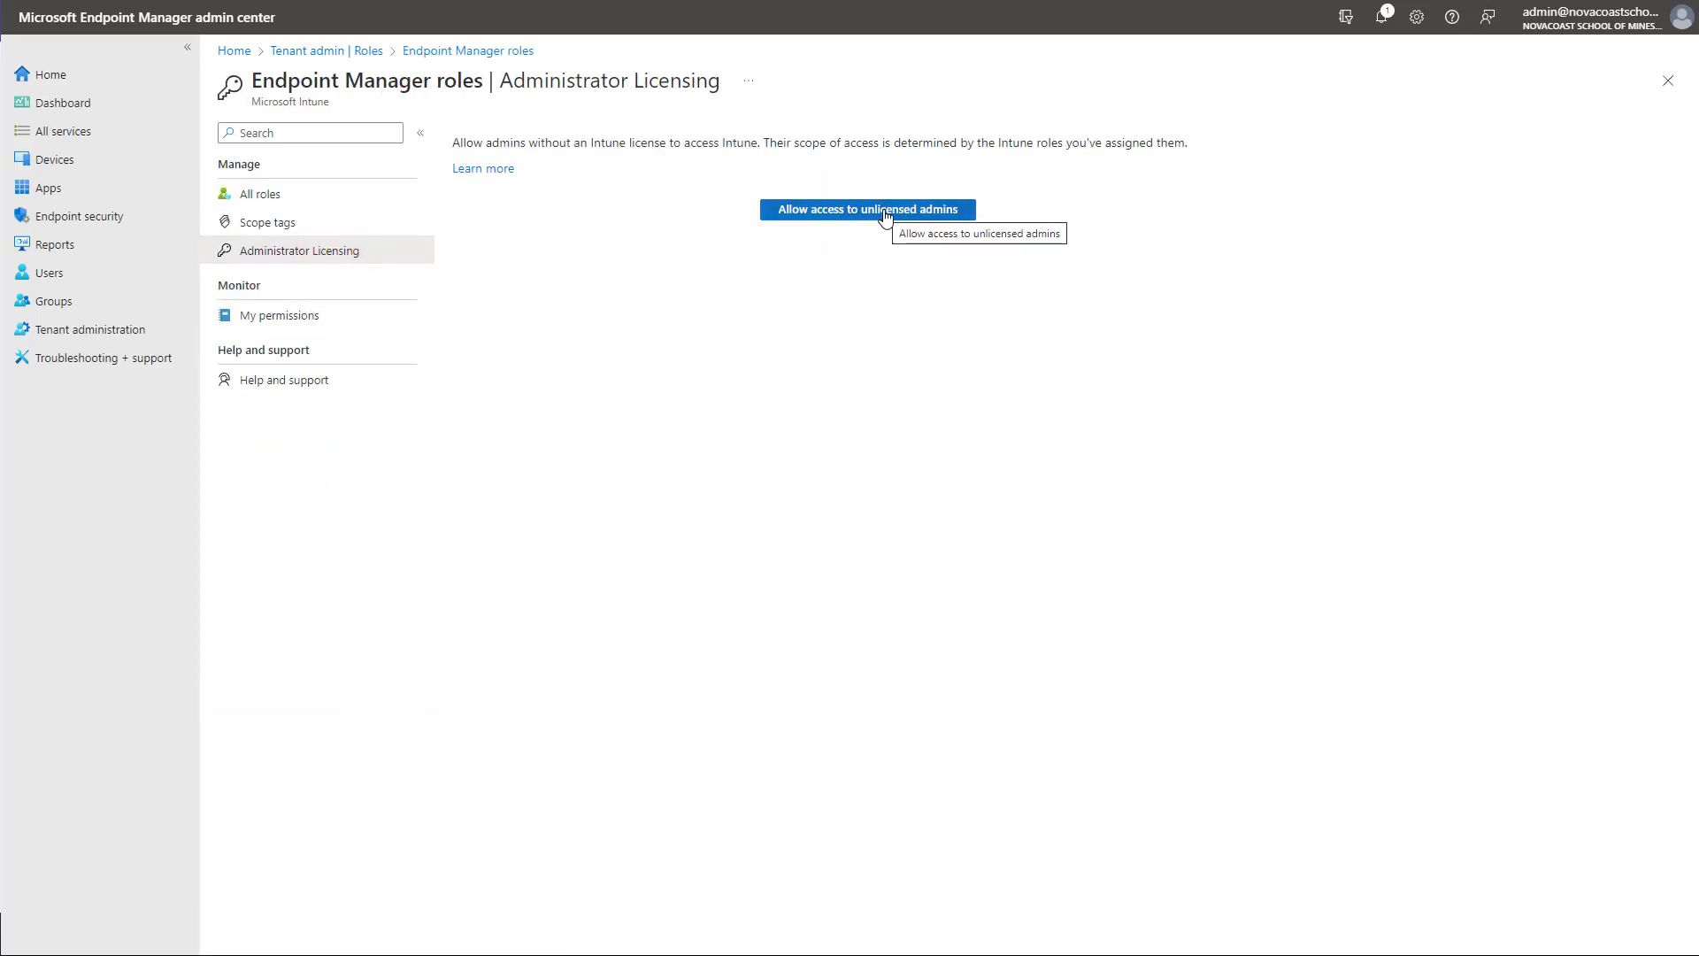
click(885, 215)
click(794, 327)
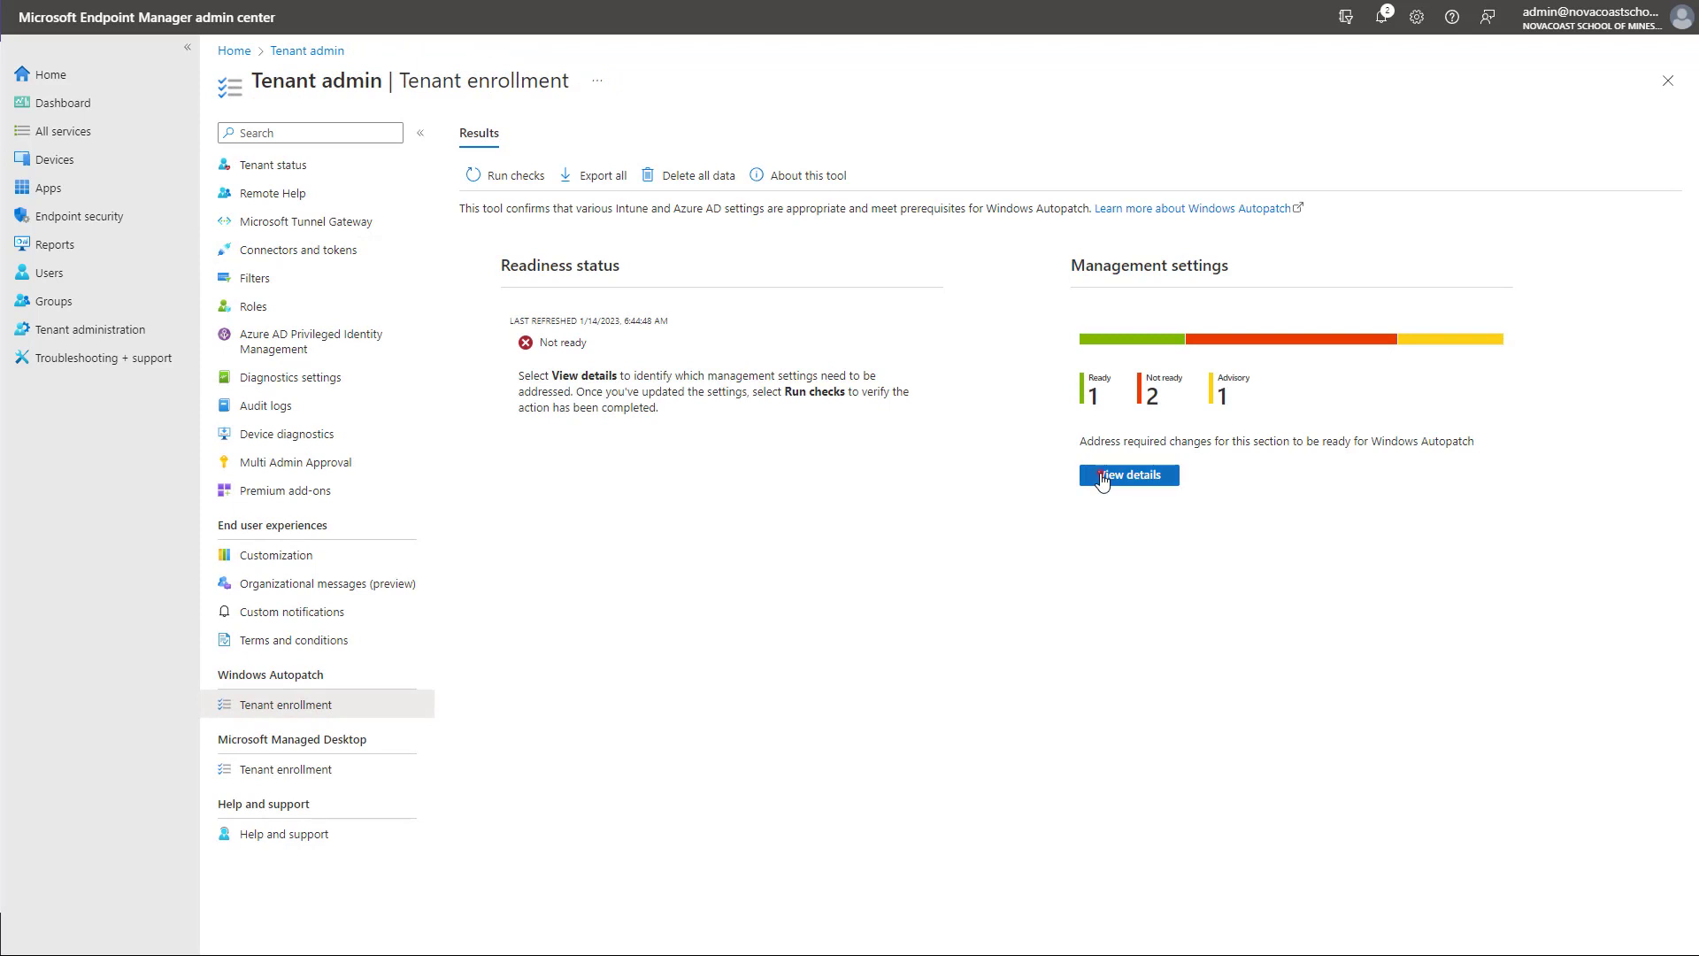
Rerun the management settings readiness checks and return to Tenant enrollment
click(1101, 475)
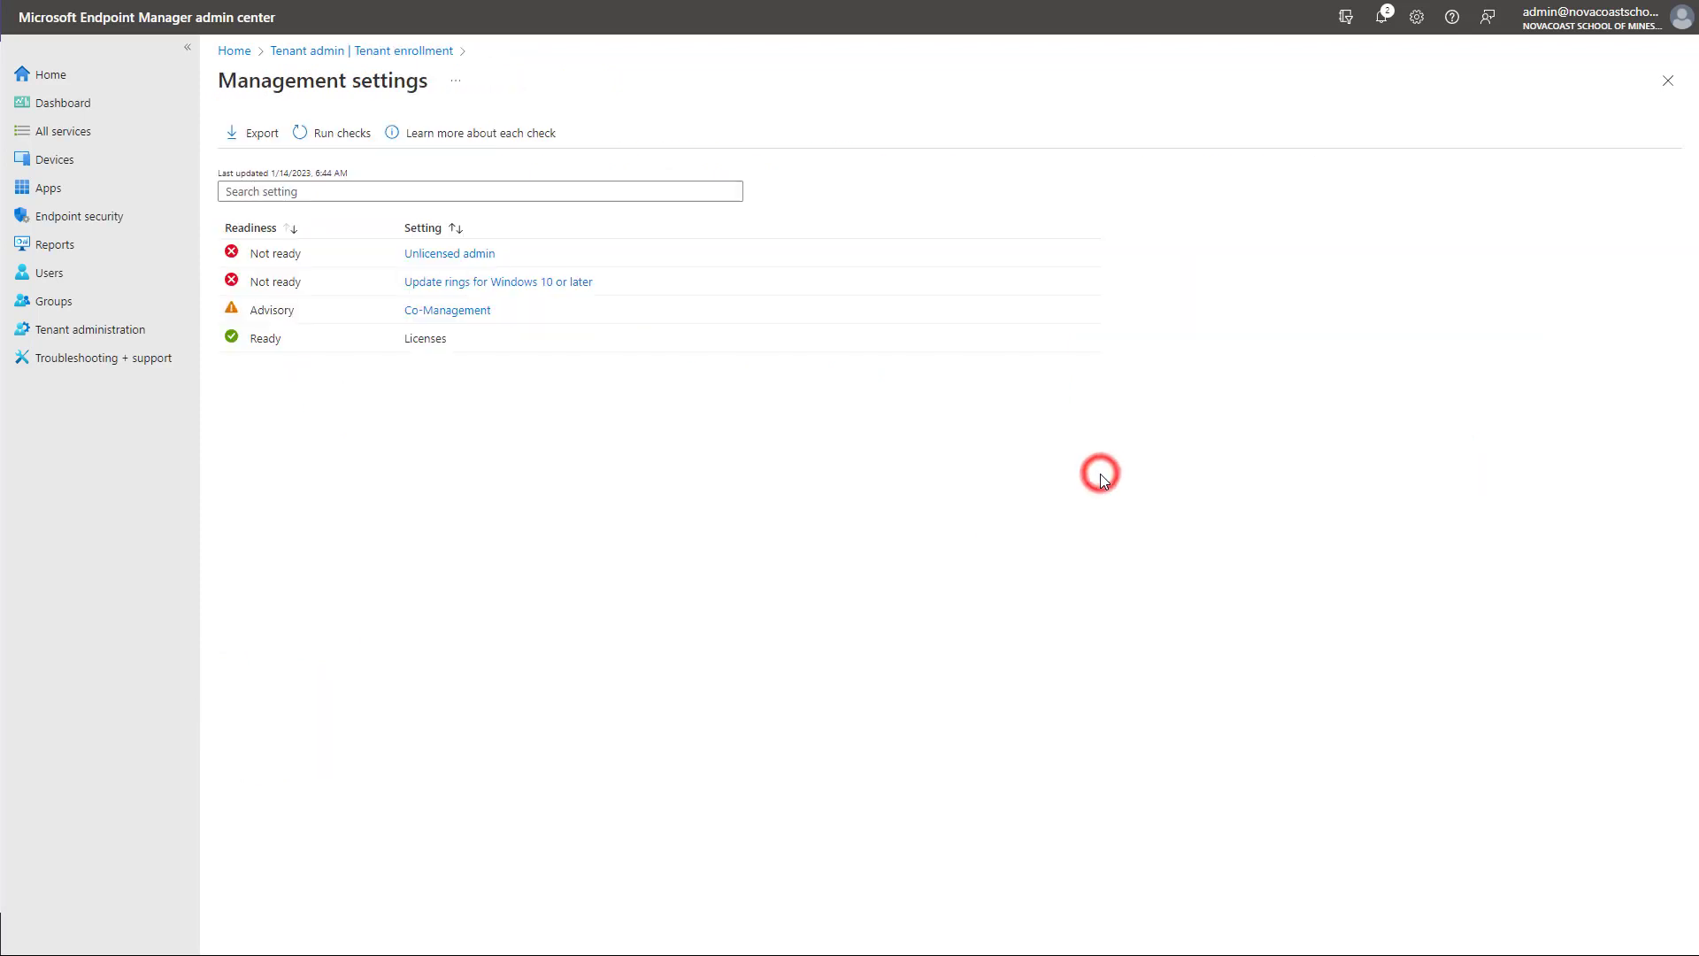
click(677, 431)
click(333, 132)
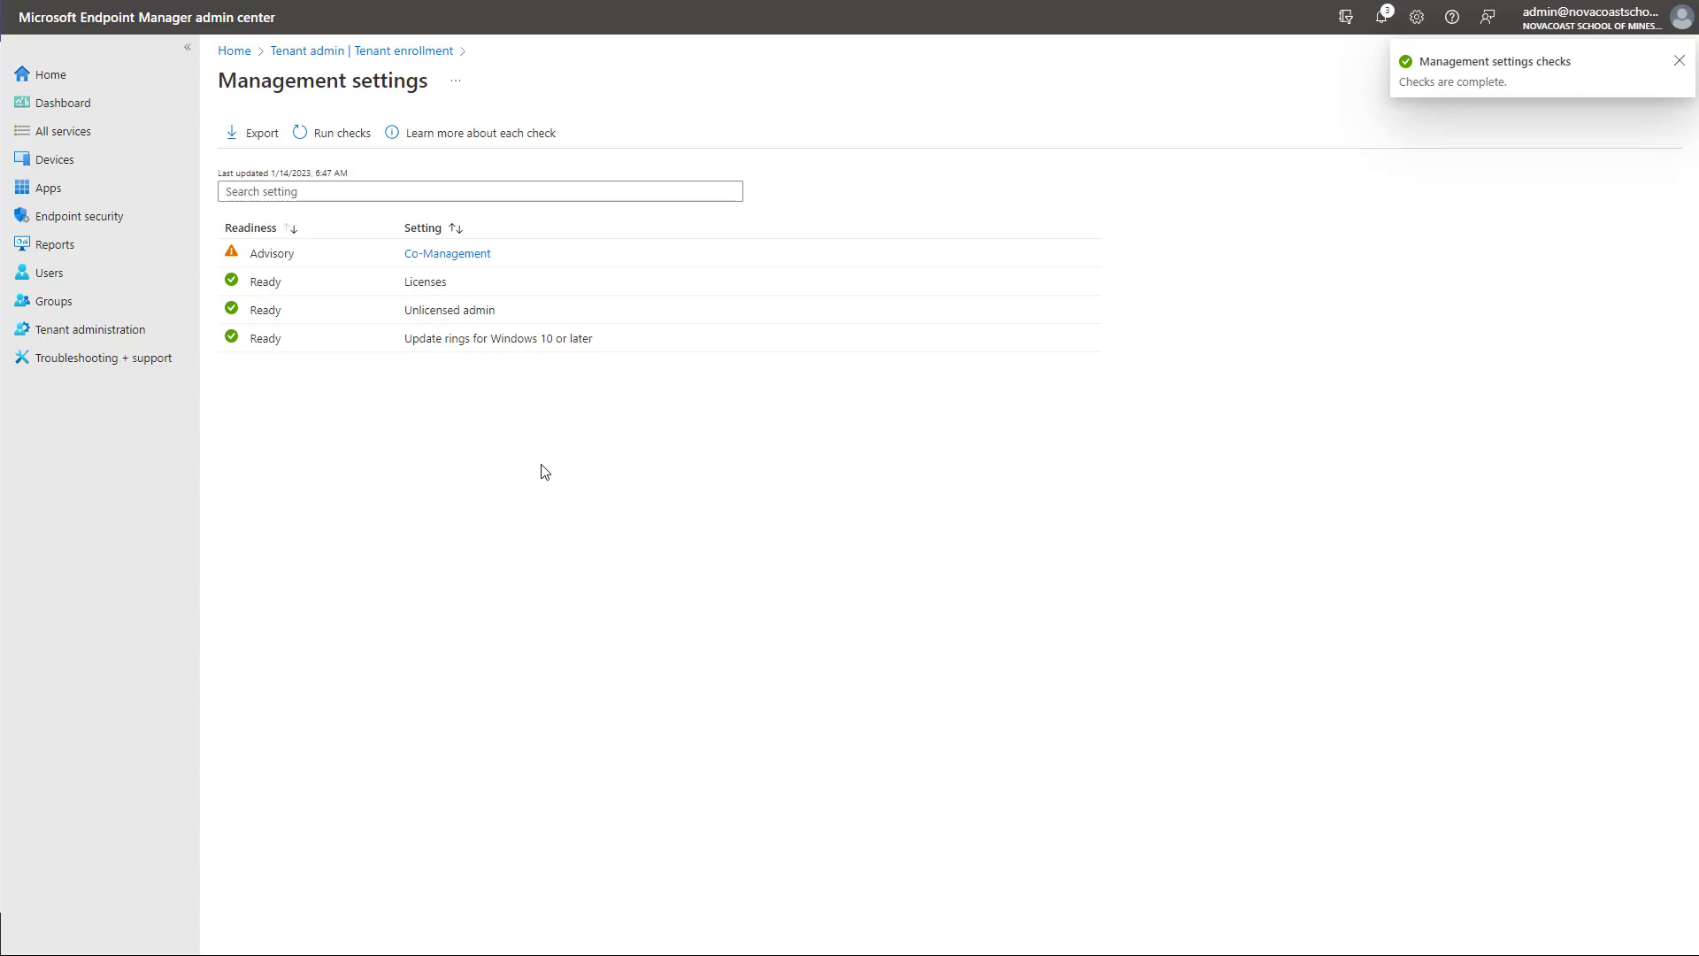
click(443, 52)
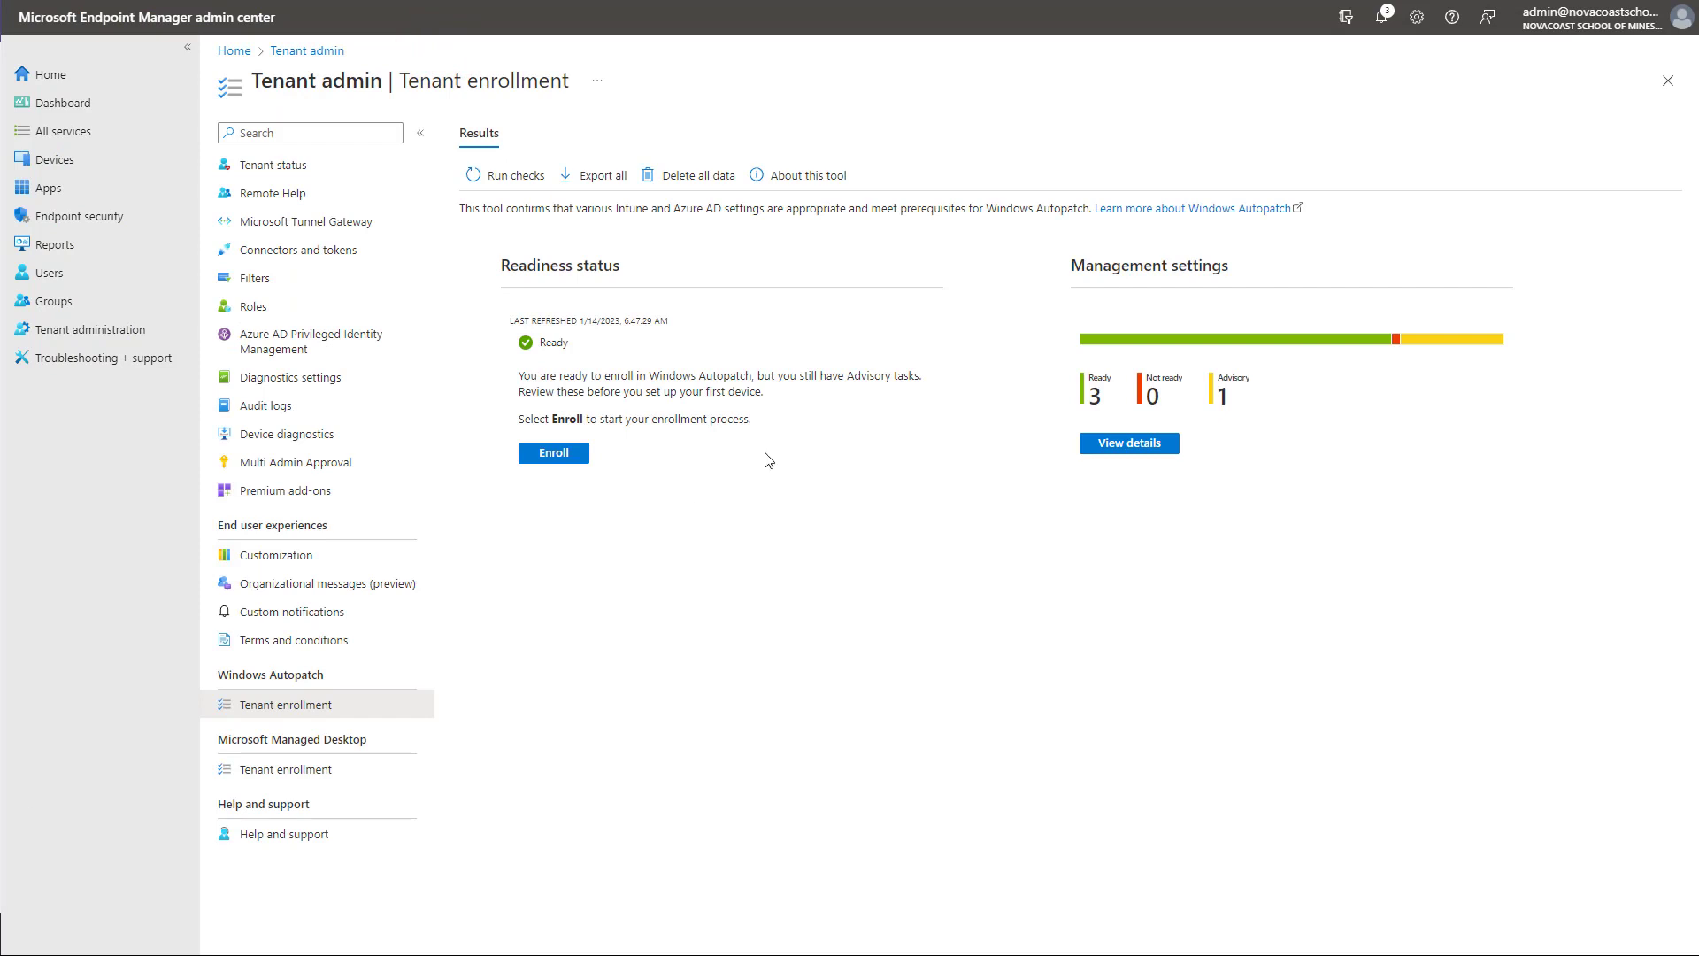
Enroll in Windows Autopatch, granting Microsoft permission to manage the organization
click(553, 452)
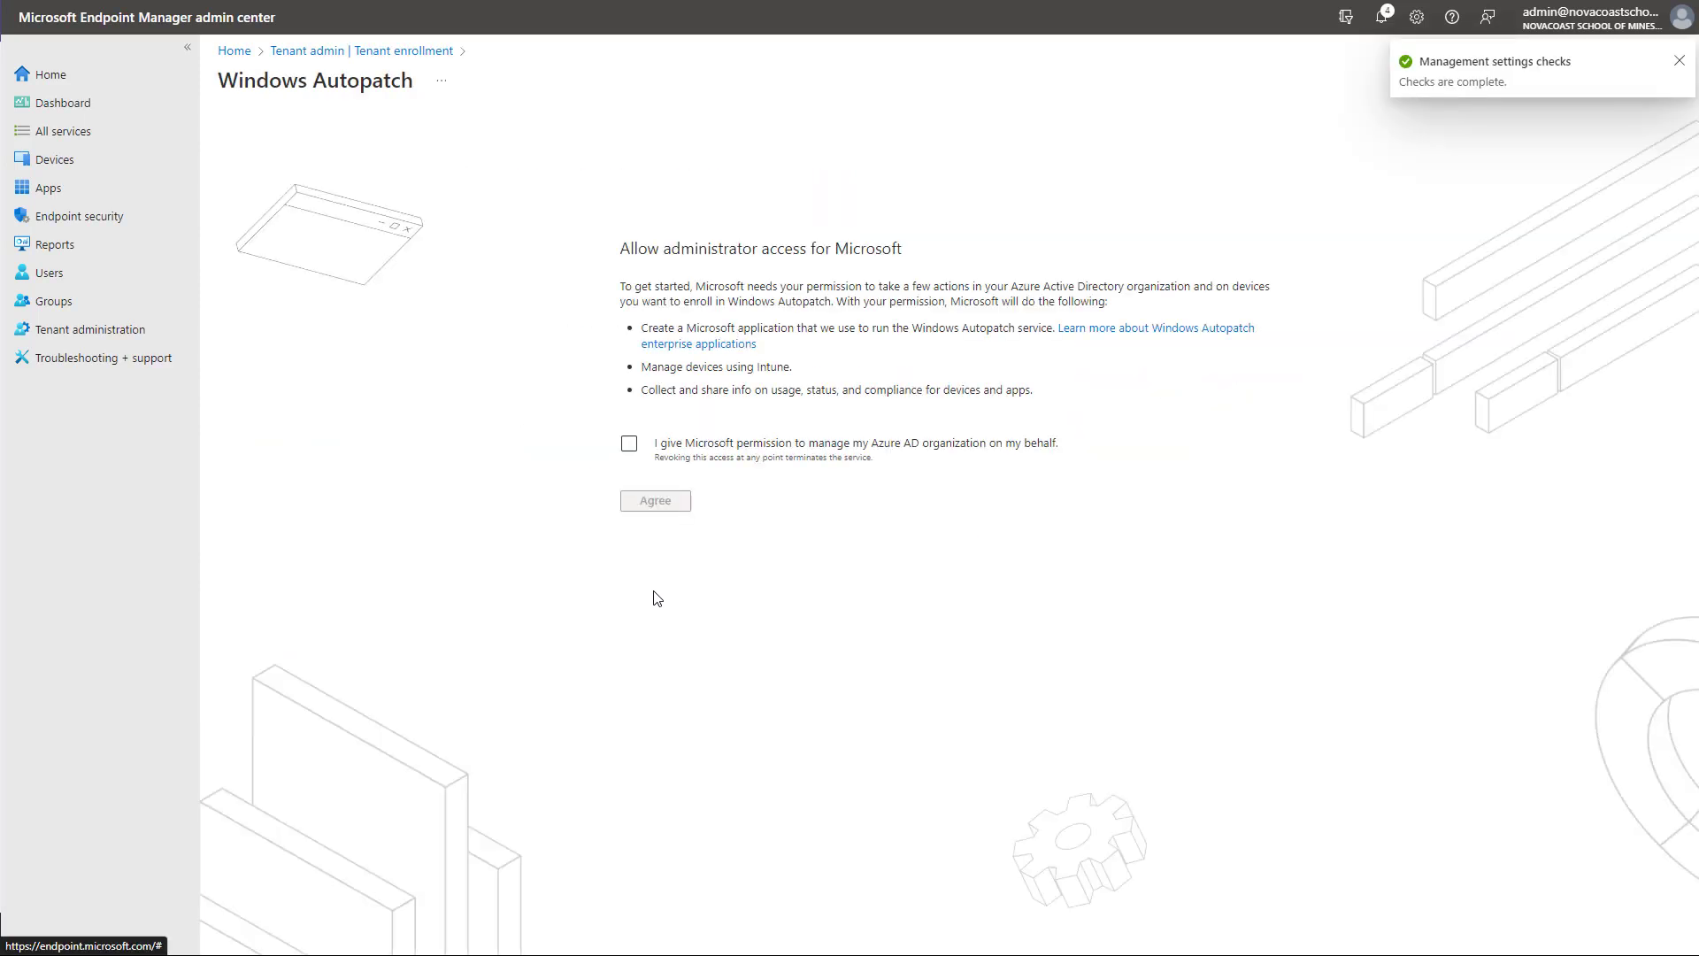
click(641, 453)
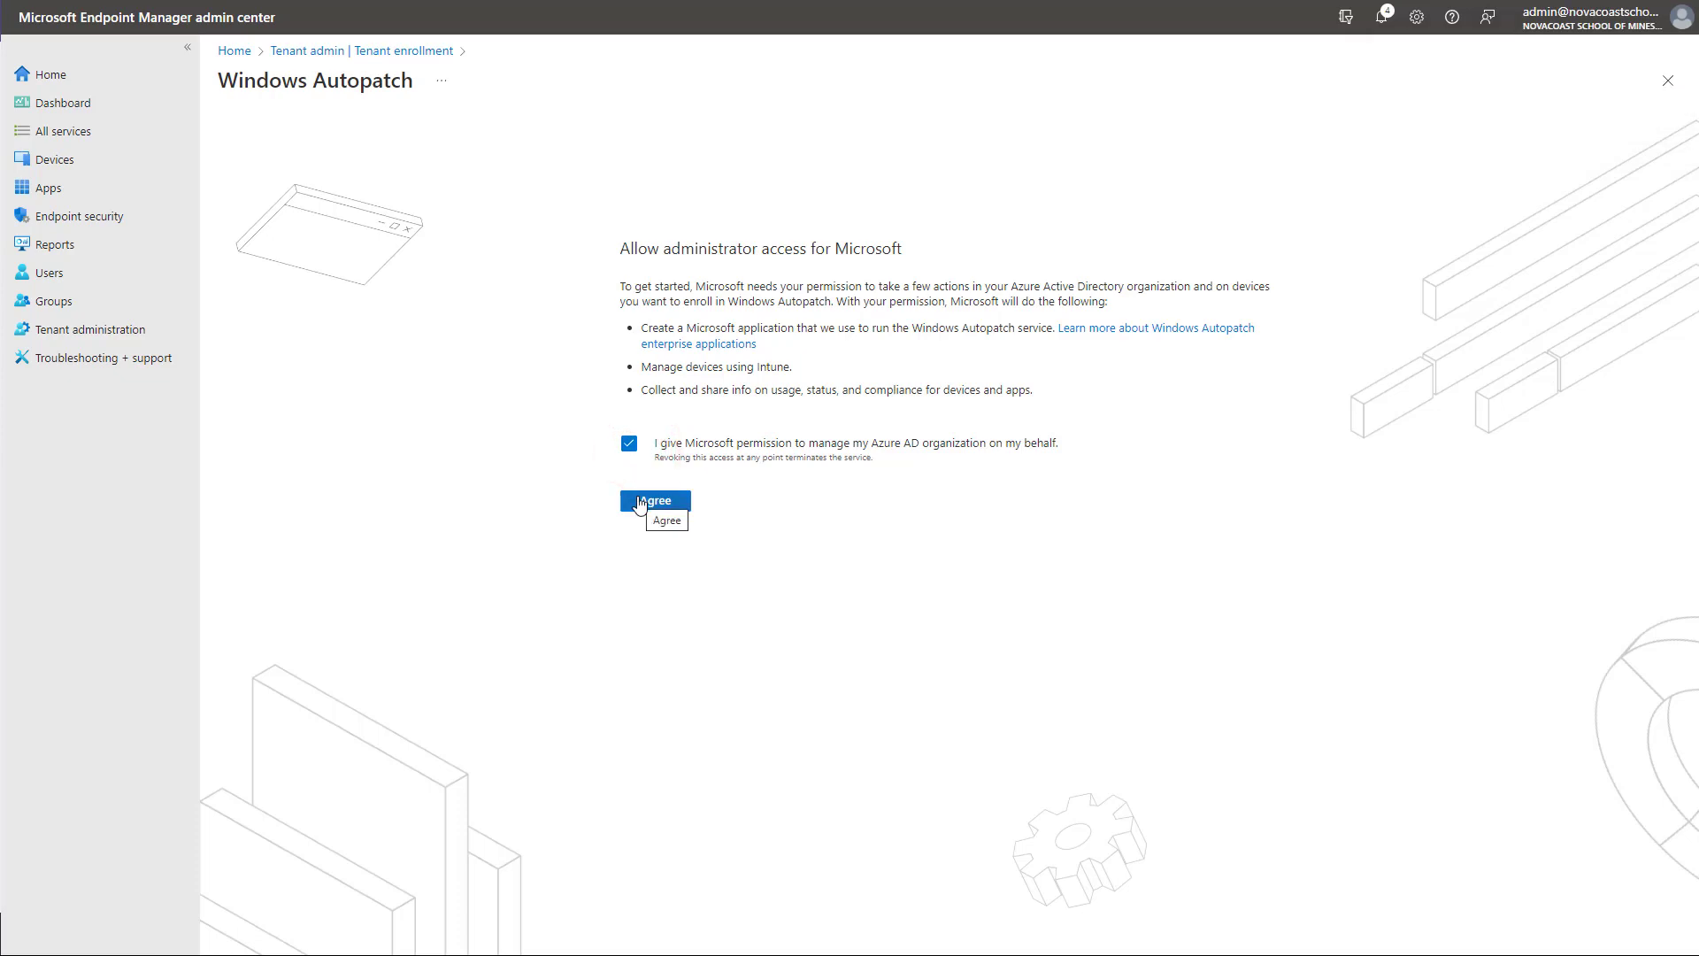
click(640, 504)
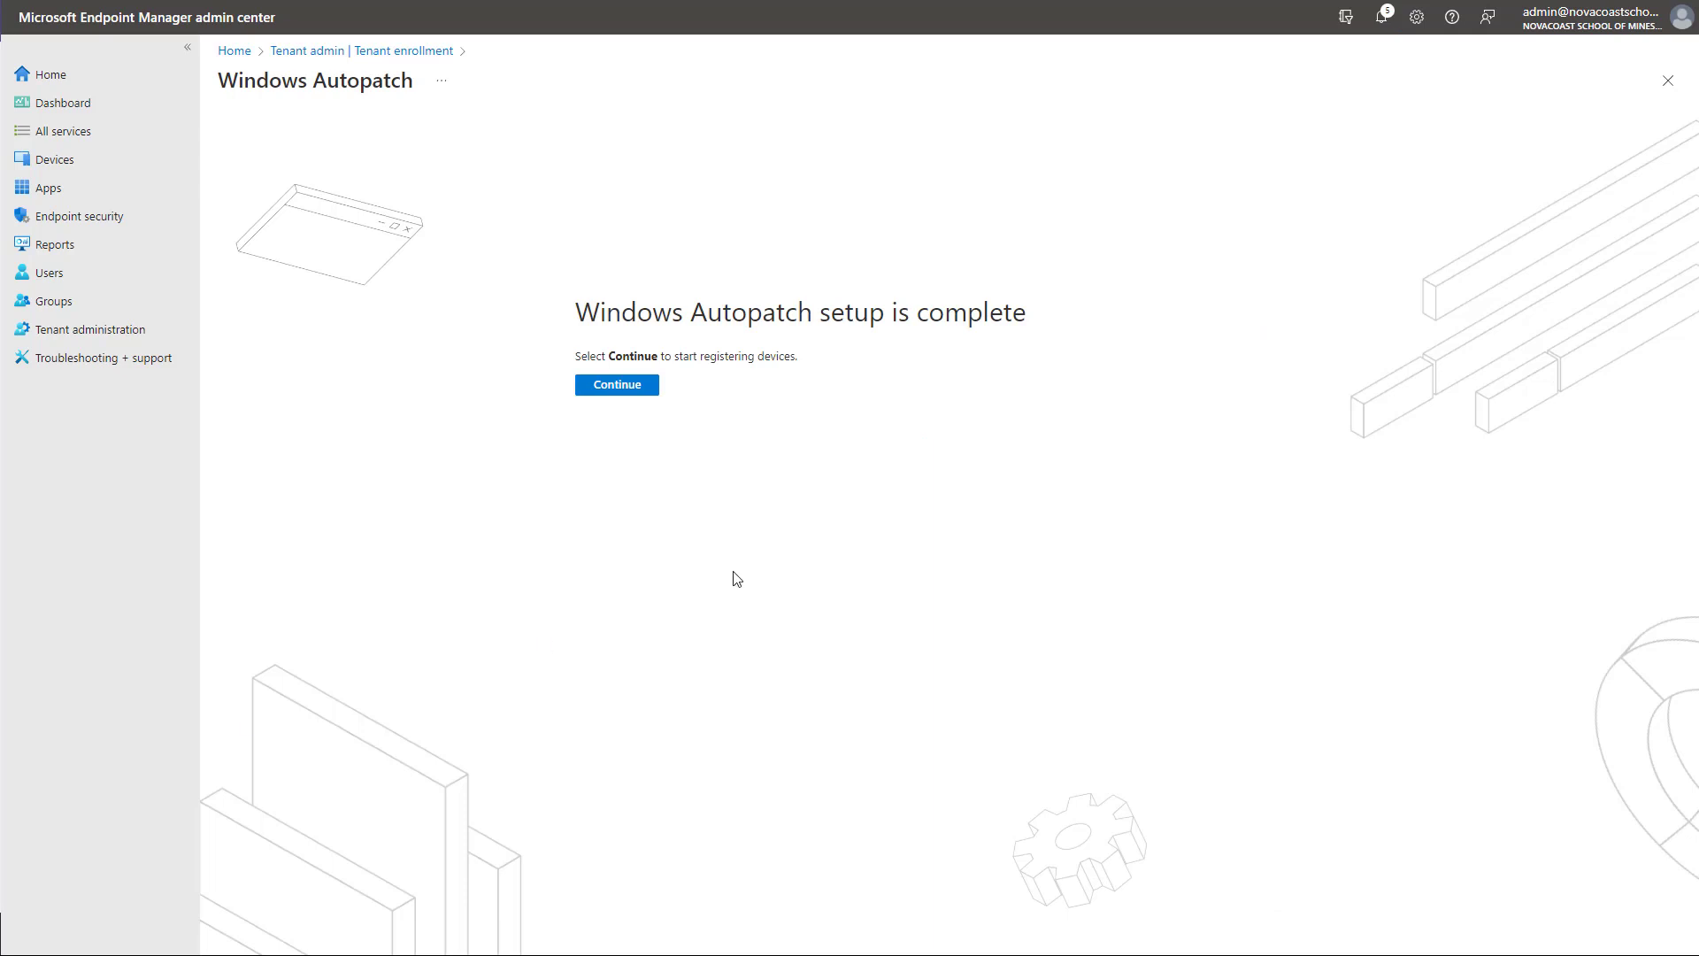
click(639, 388)
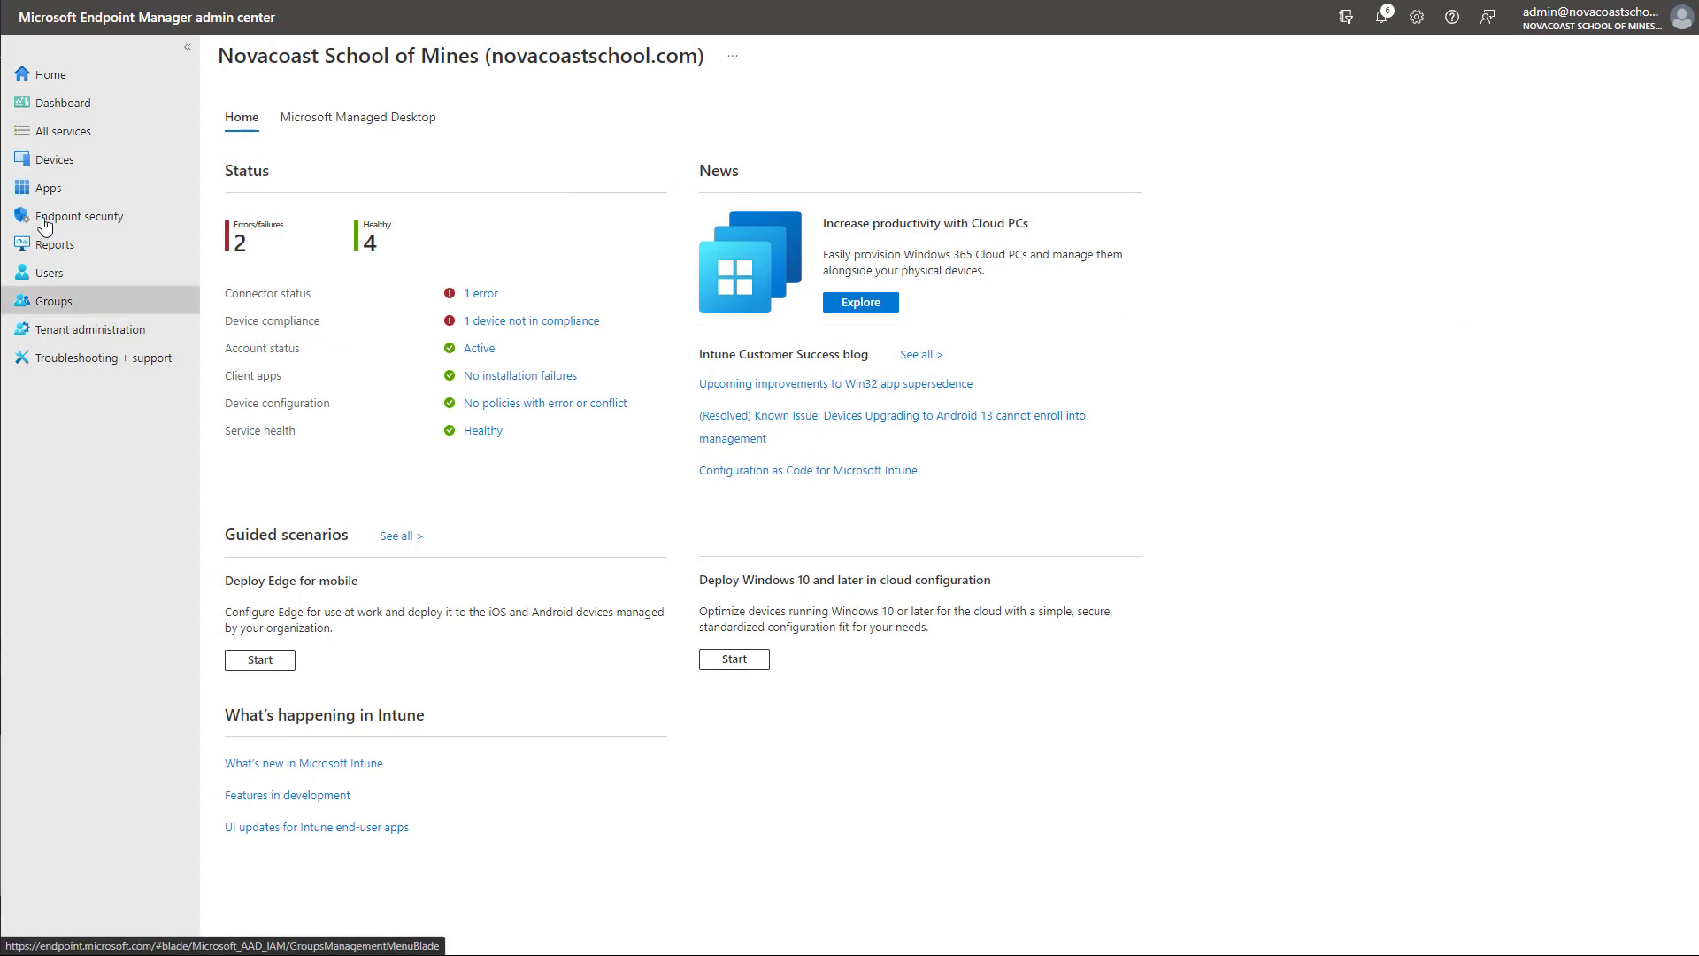
Show the Windows 10 update rings with the Name column widened to full Autopatch names
click(56, 161)
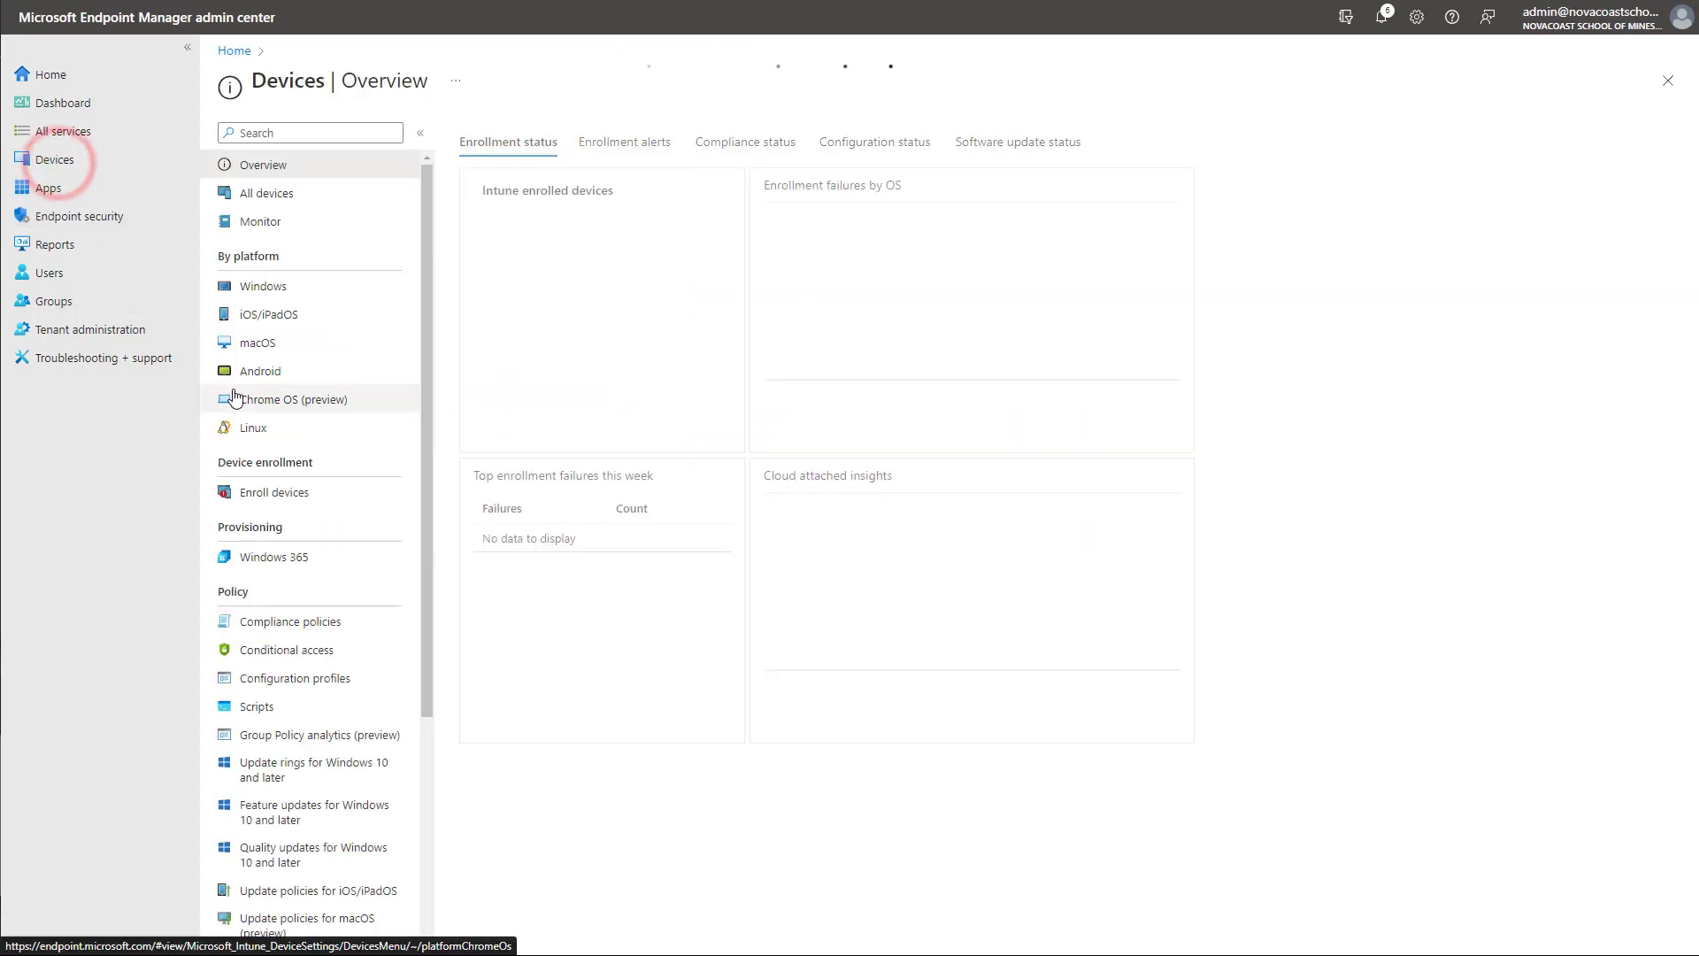
click(265, 767)
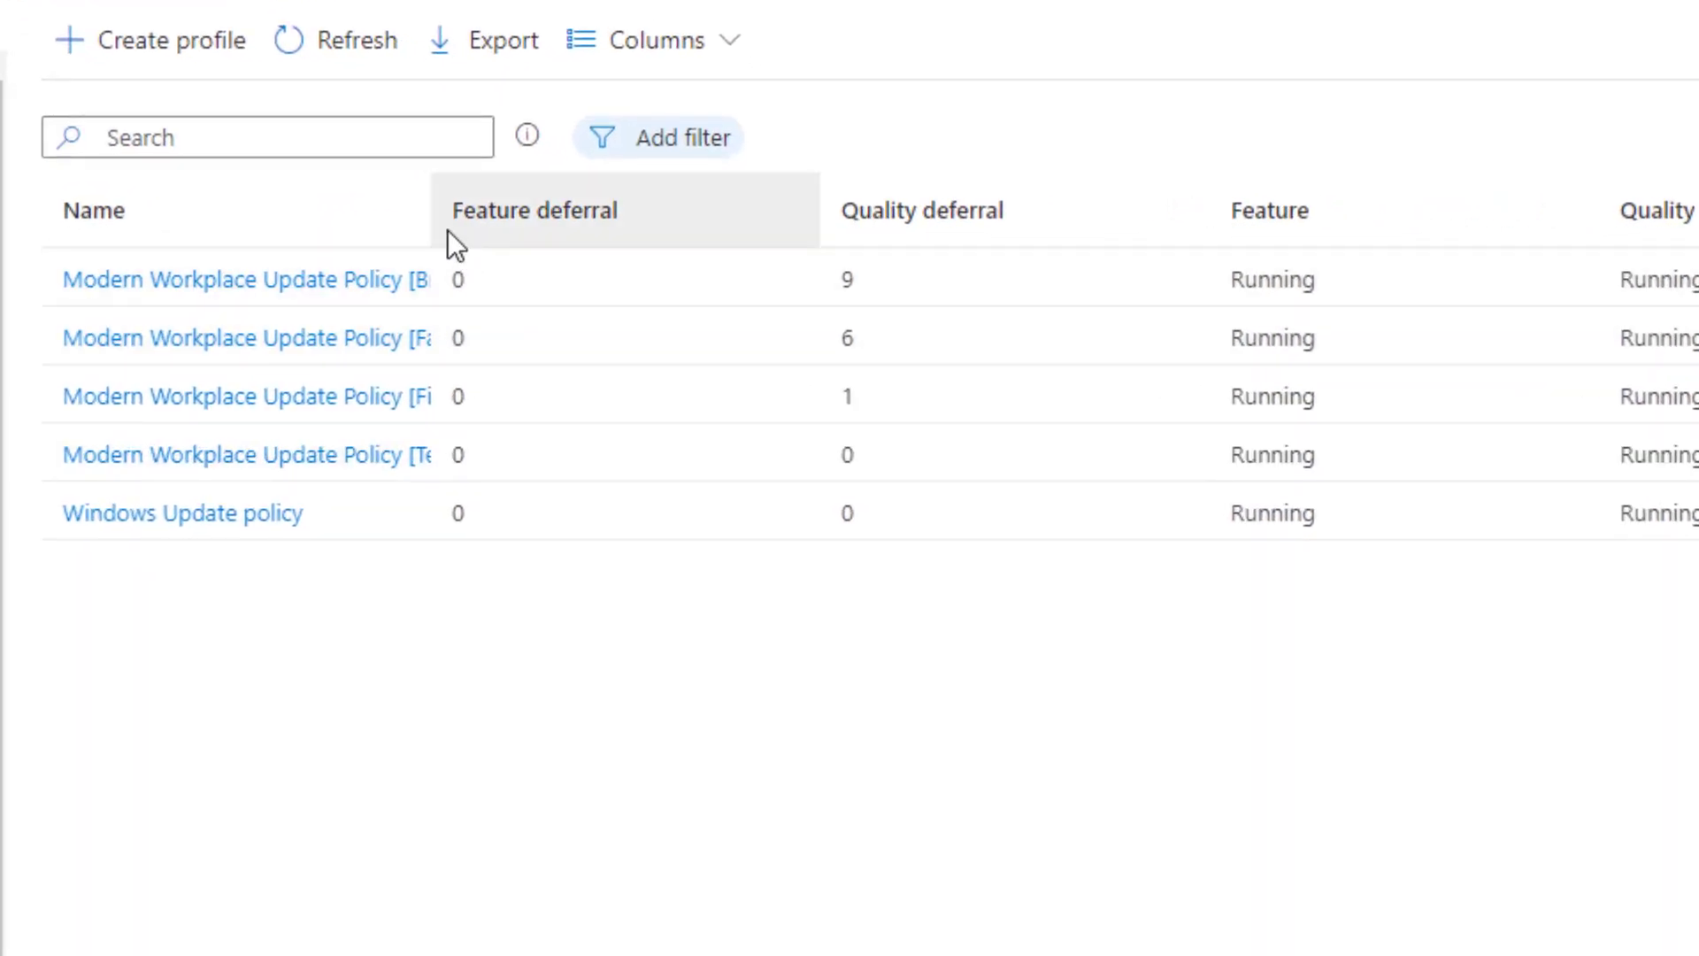
drag(439, 231, 796, 219)
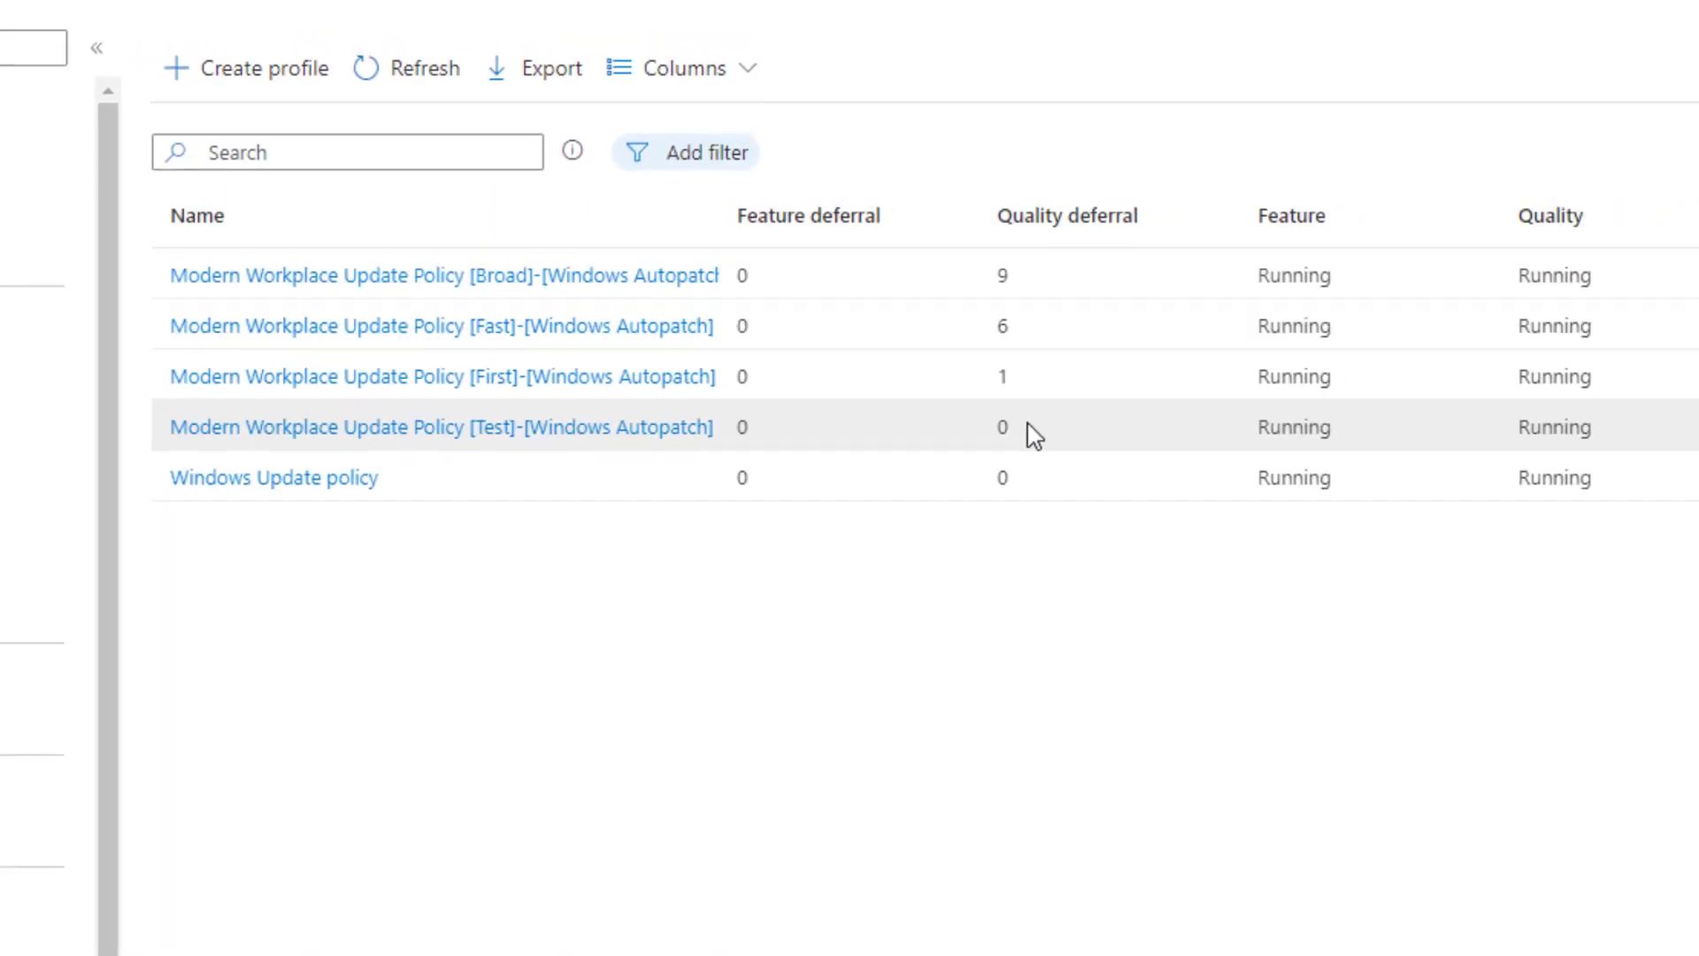
Review the Broad ring's properties: 9-day quality deferral, assigned to Autopatch-Broad
click(608, 274)
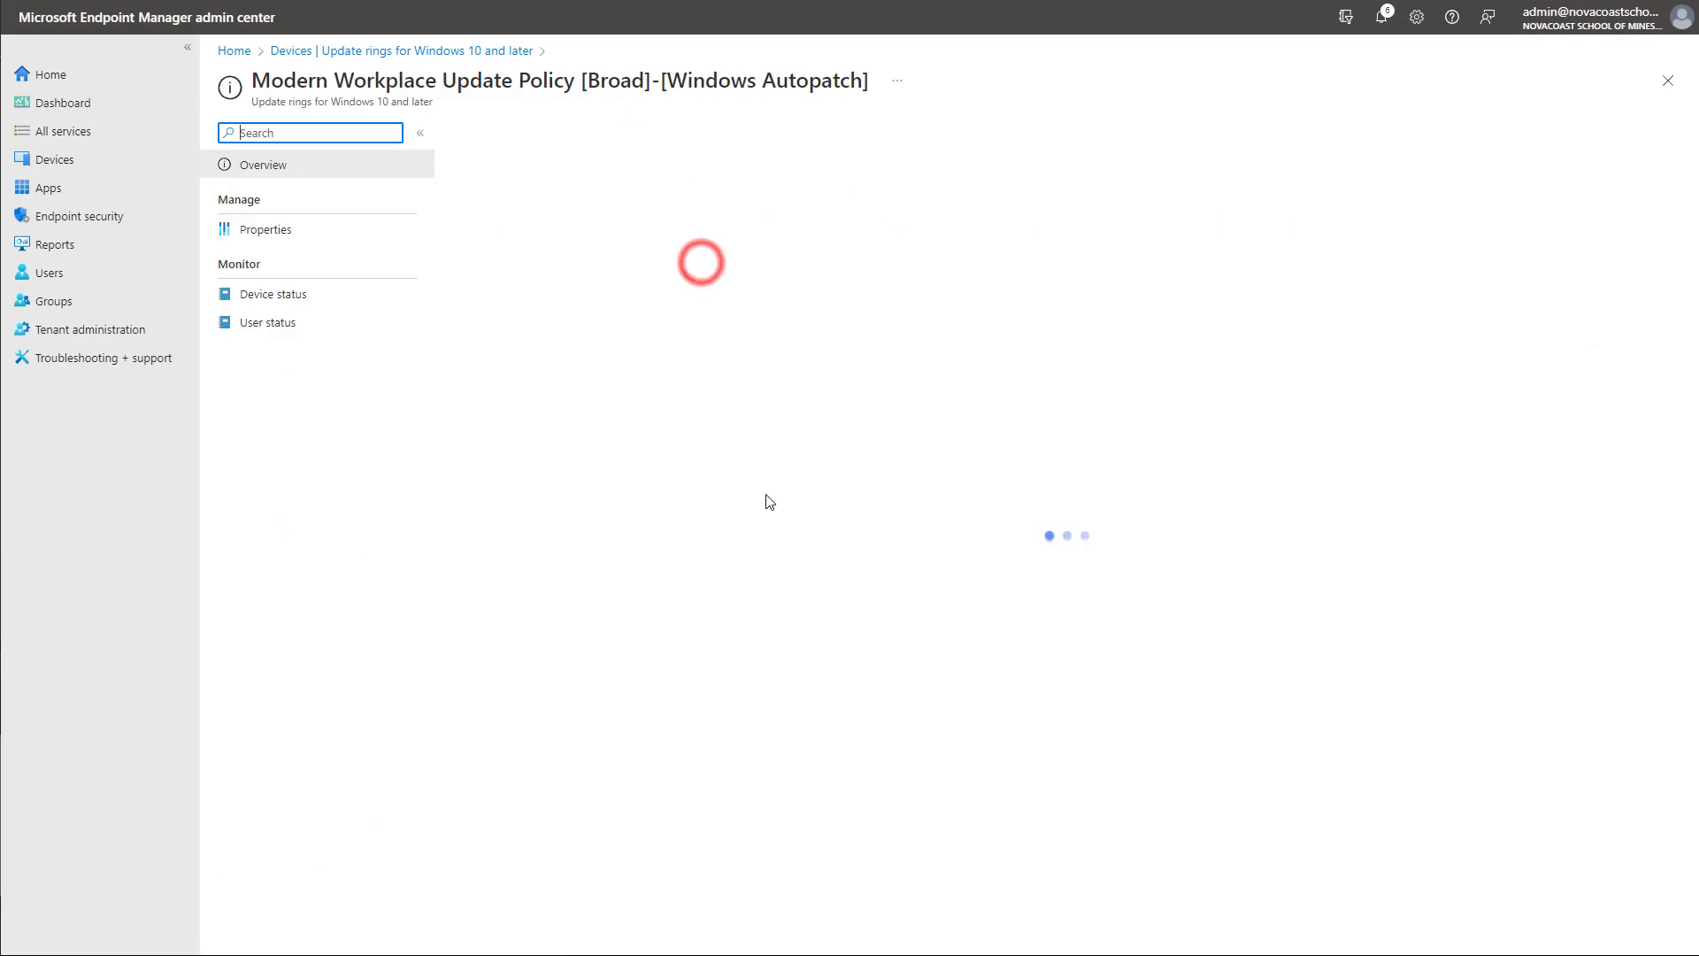
click(386, 234)
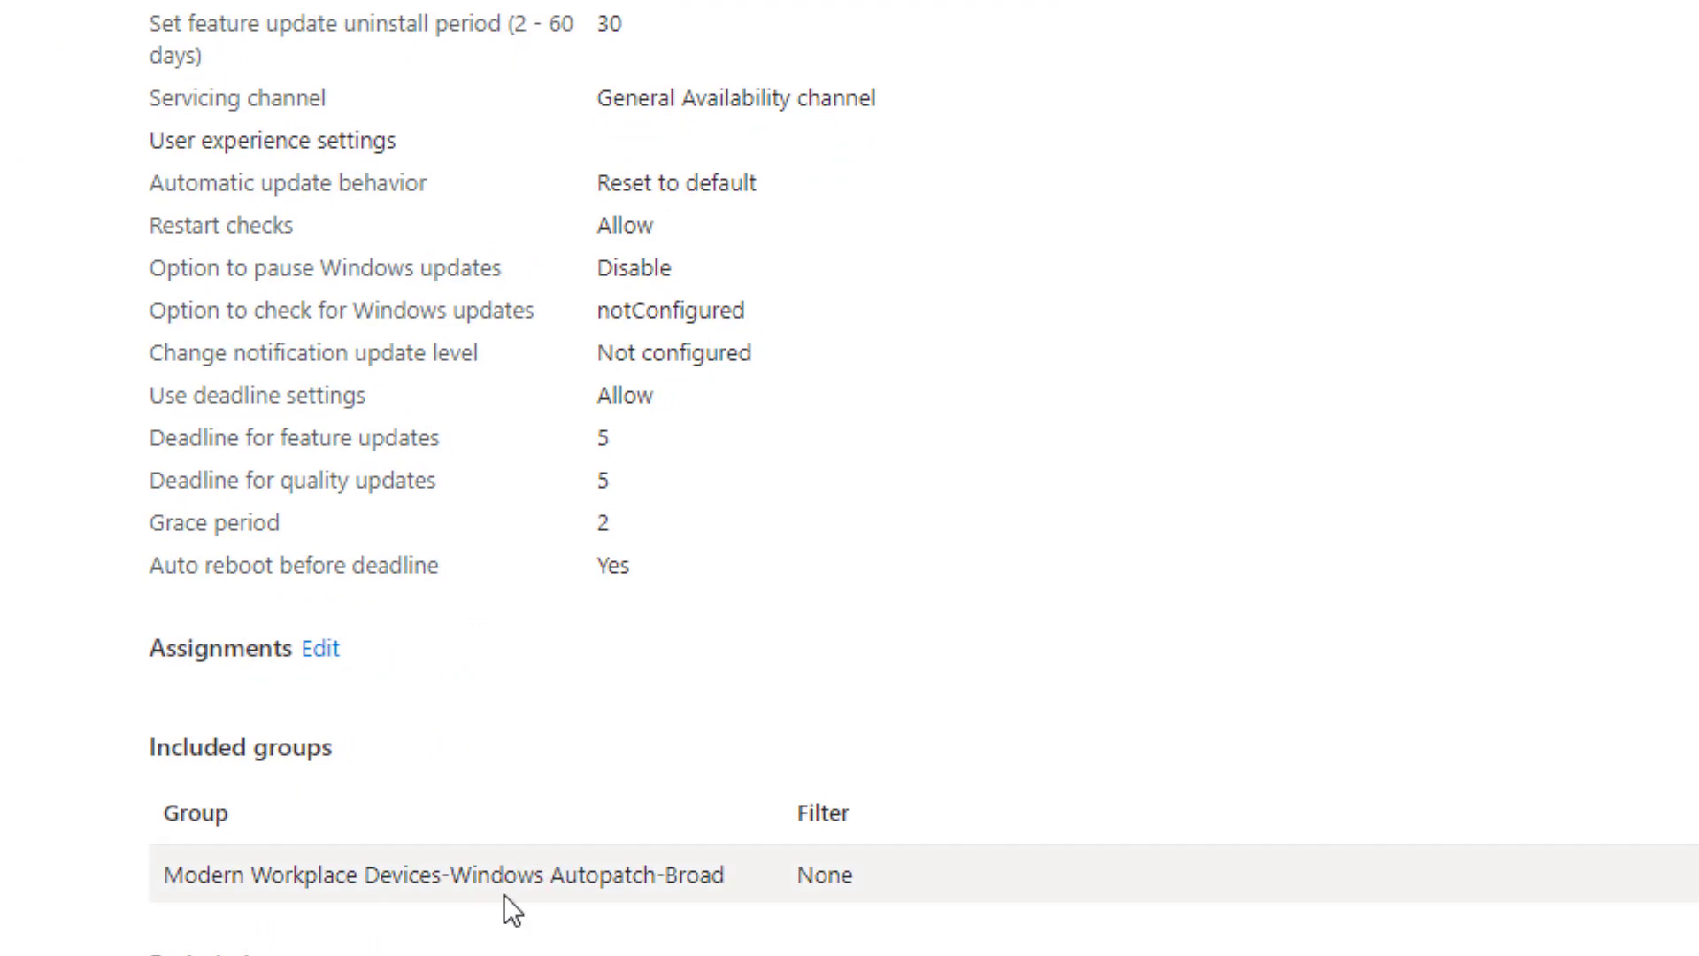
drag(502, 894, 554, 892)
click(511, 767)
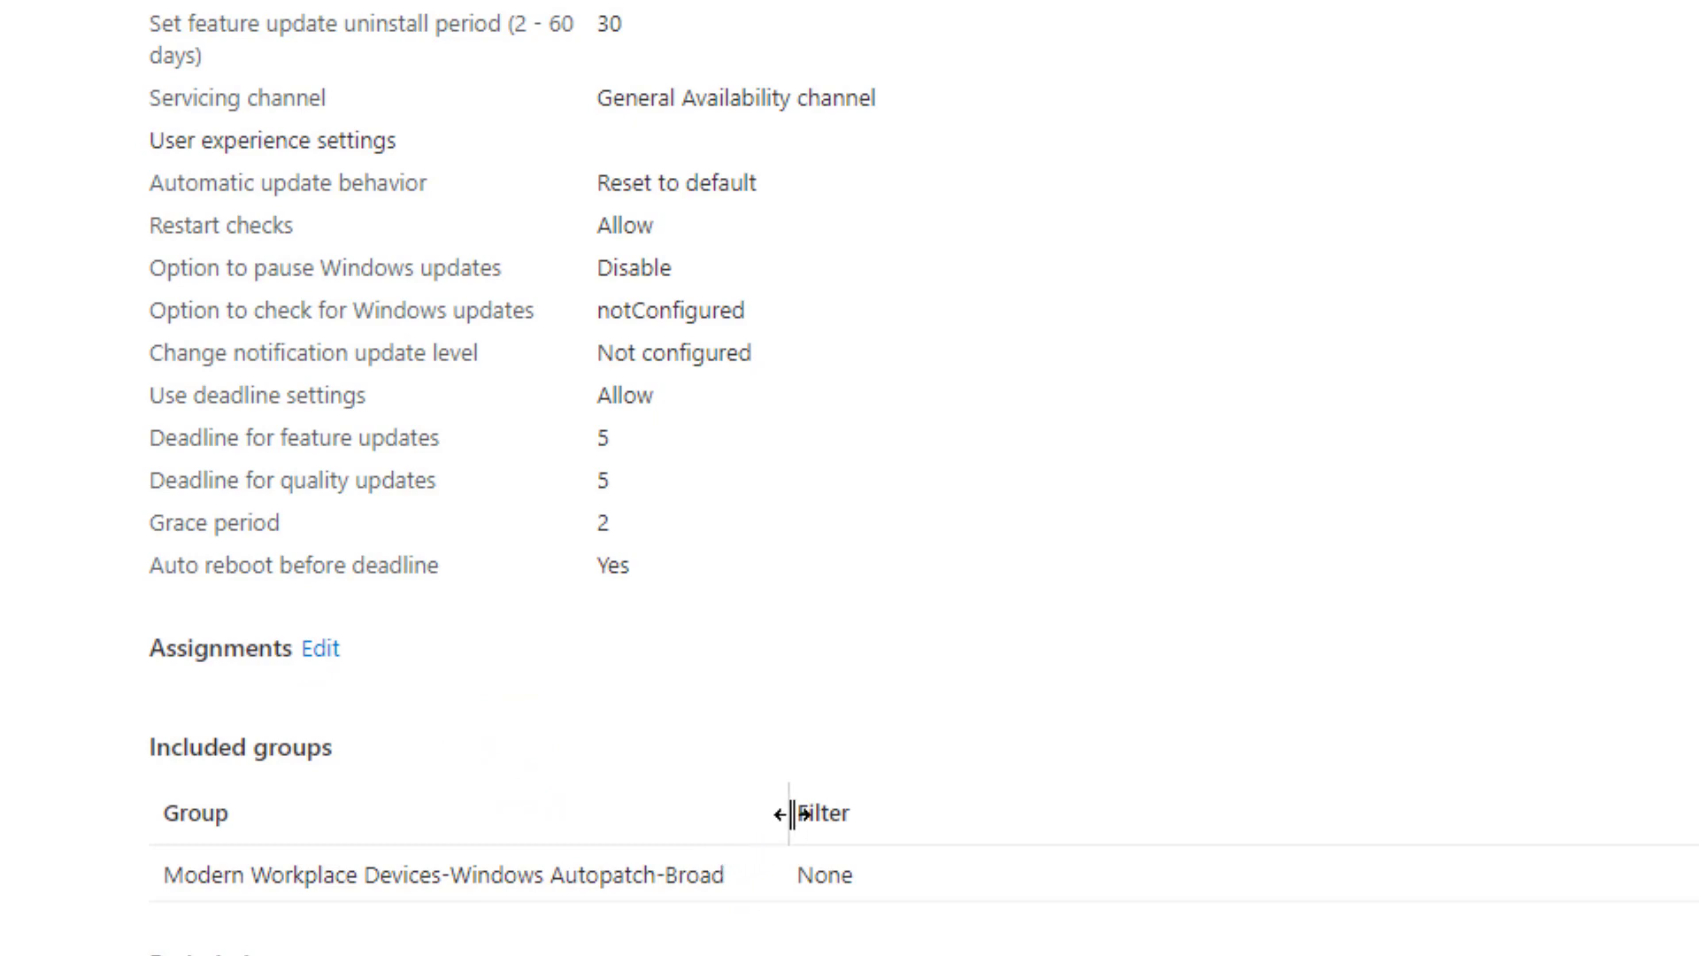
drag(788, 813, 1009, 812)
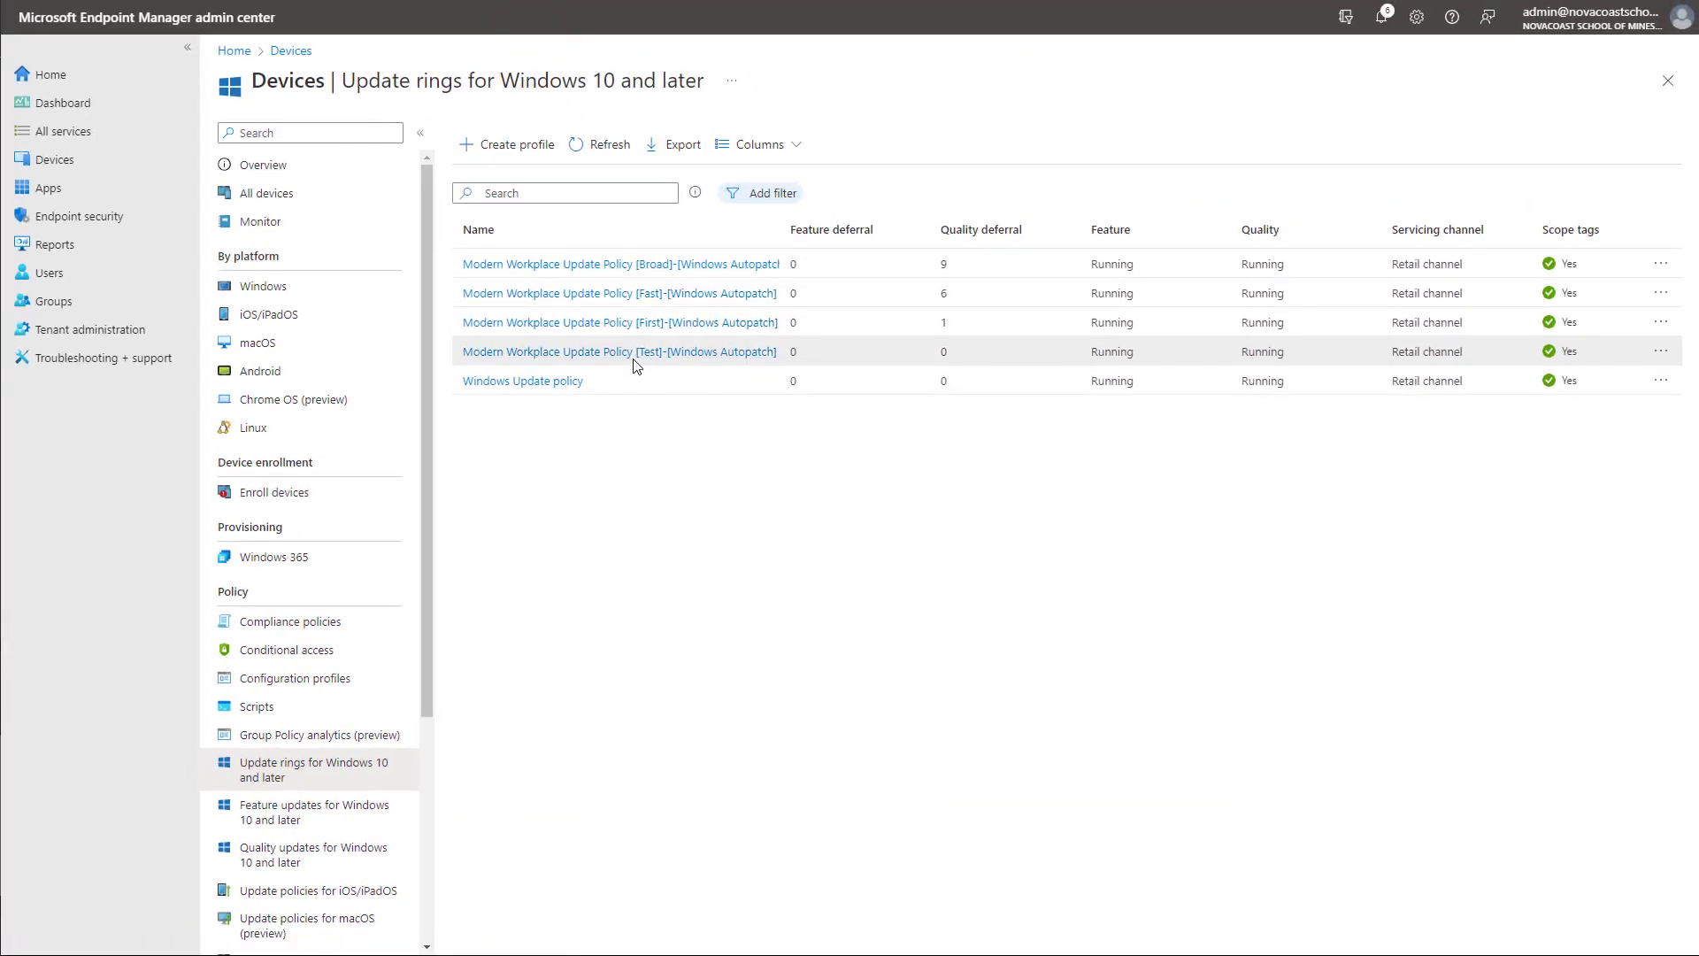
Review the Test ring's deferral, deadline and grace period settings, then view its overview
click(629, 351)
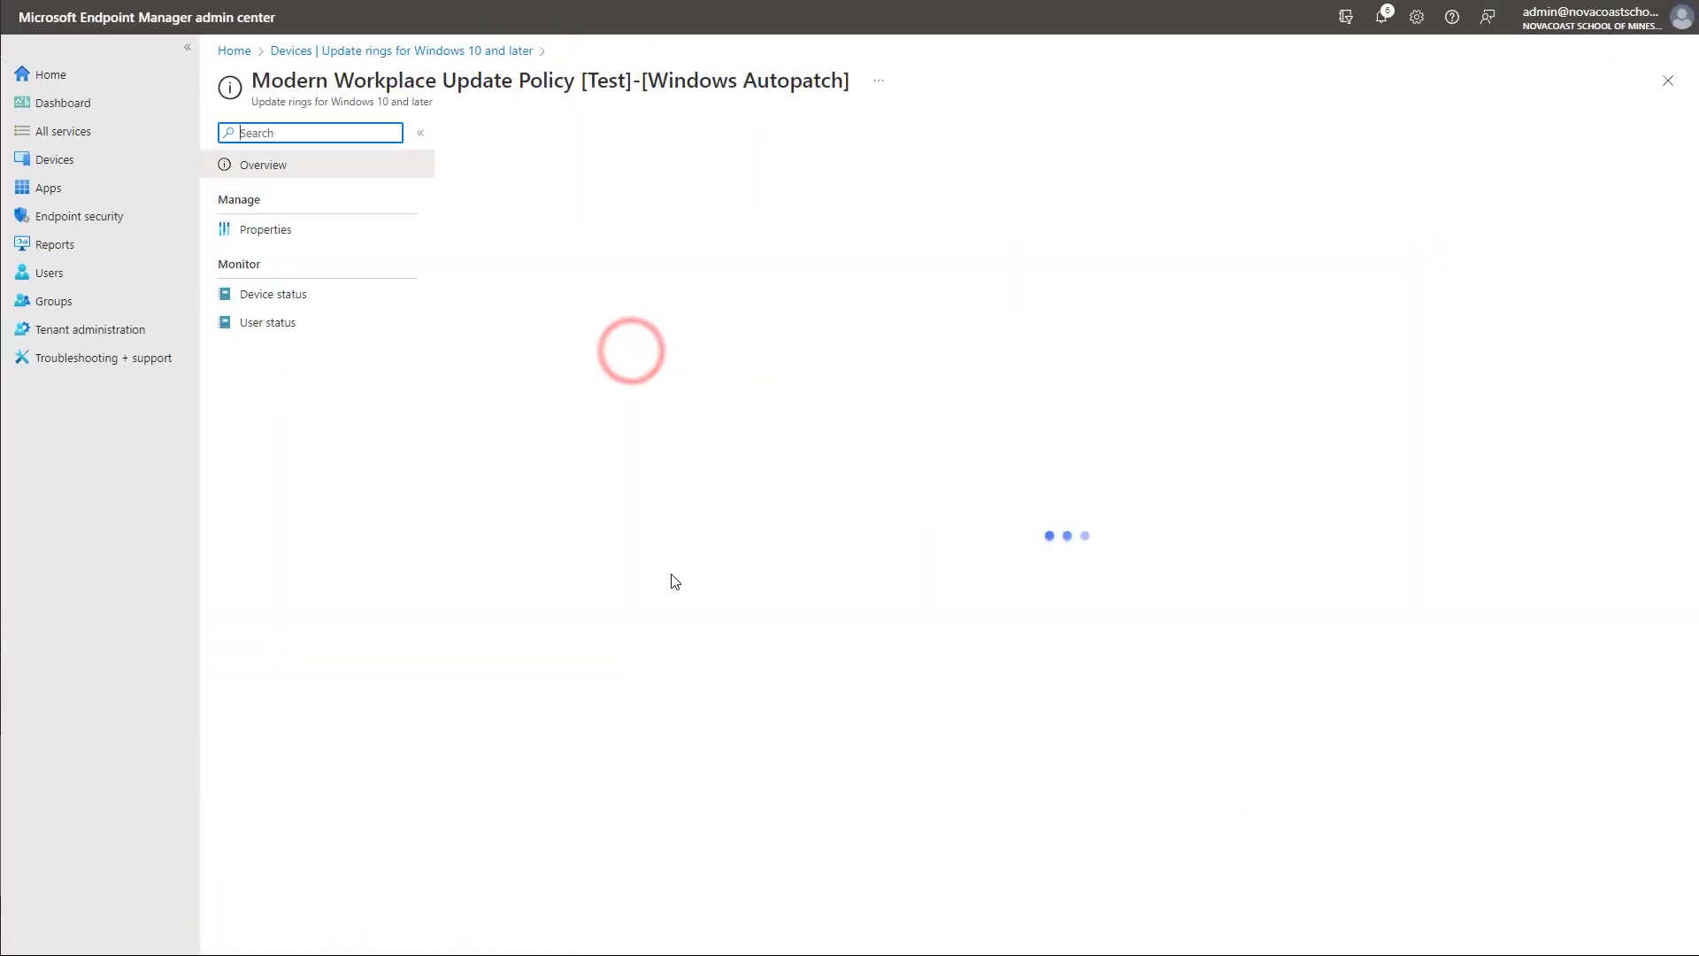
click(360, 228)
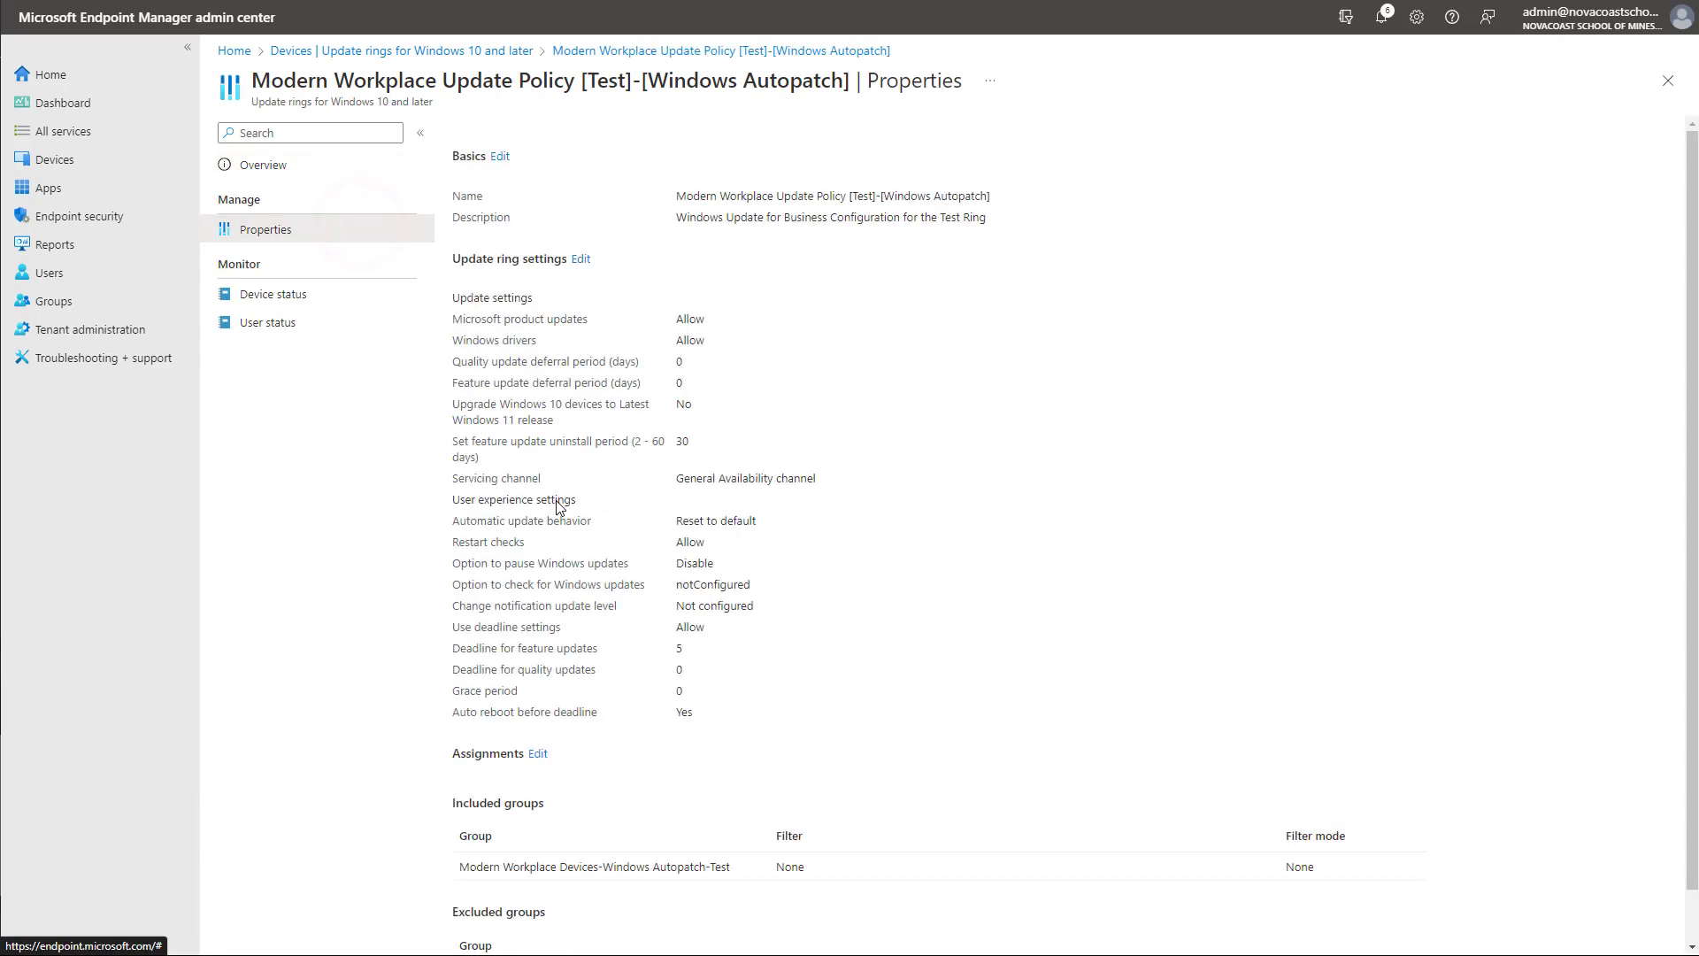
drag(695, 389, 457, 363)
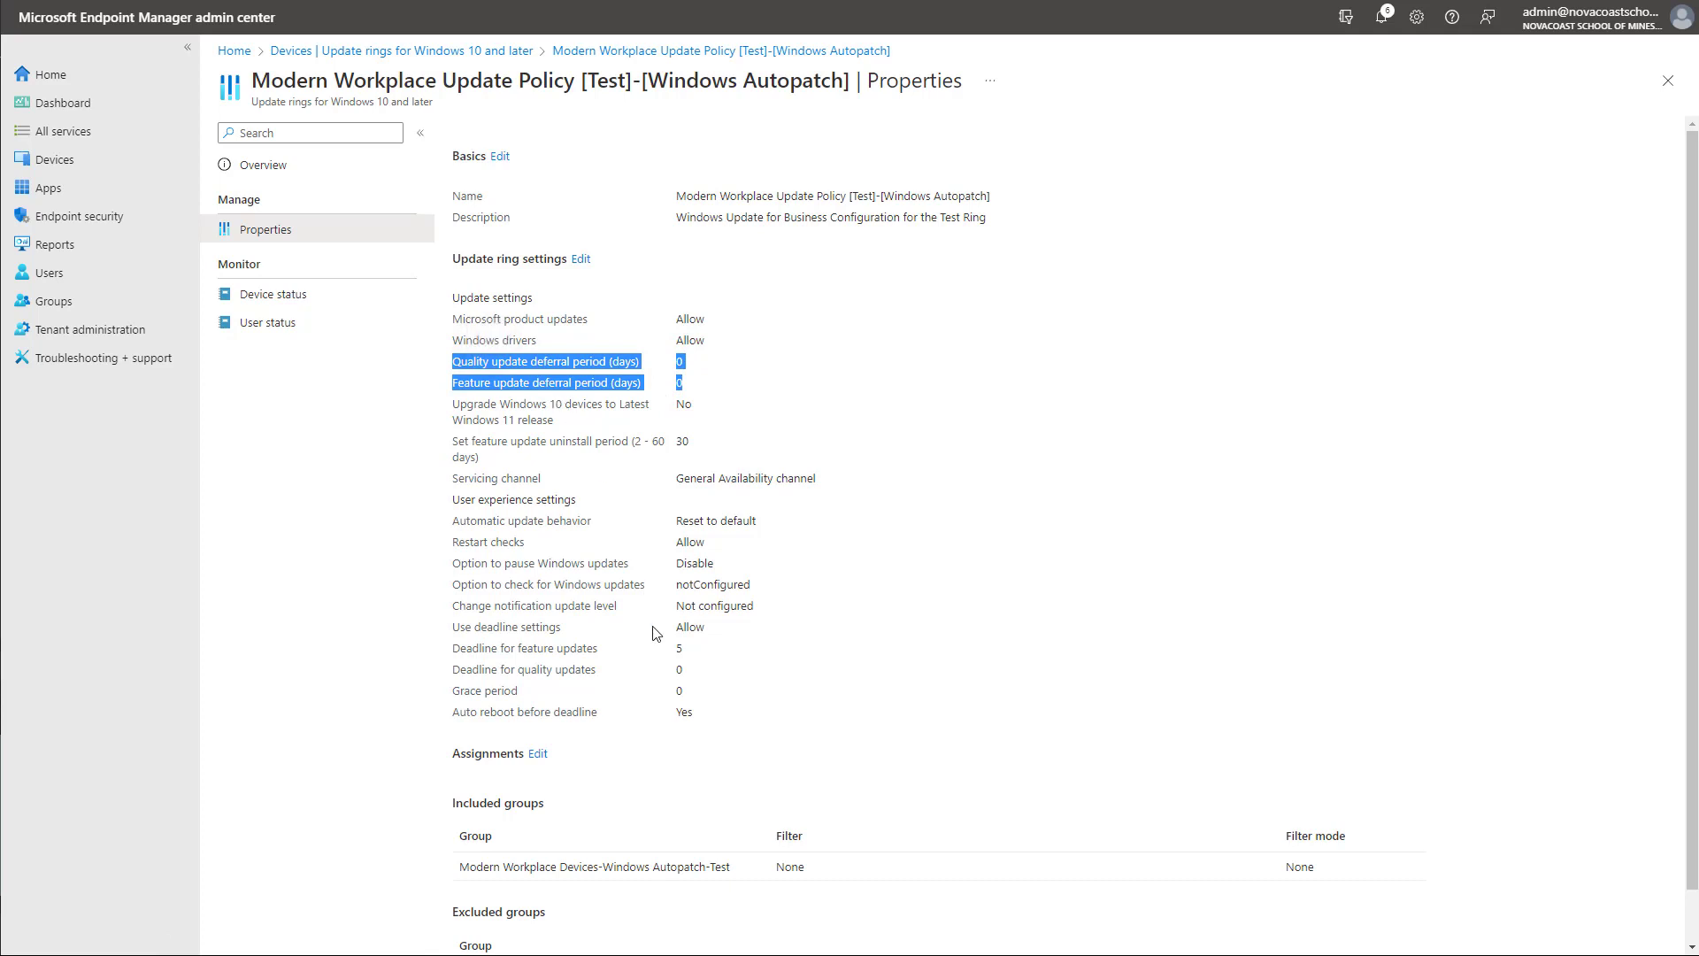
drag(735, 695, 441, 659)
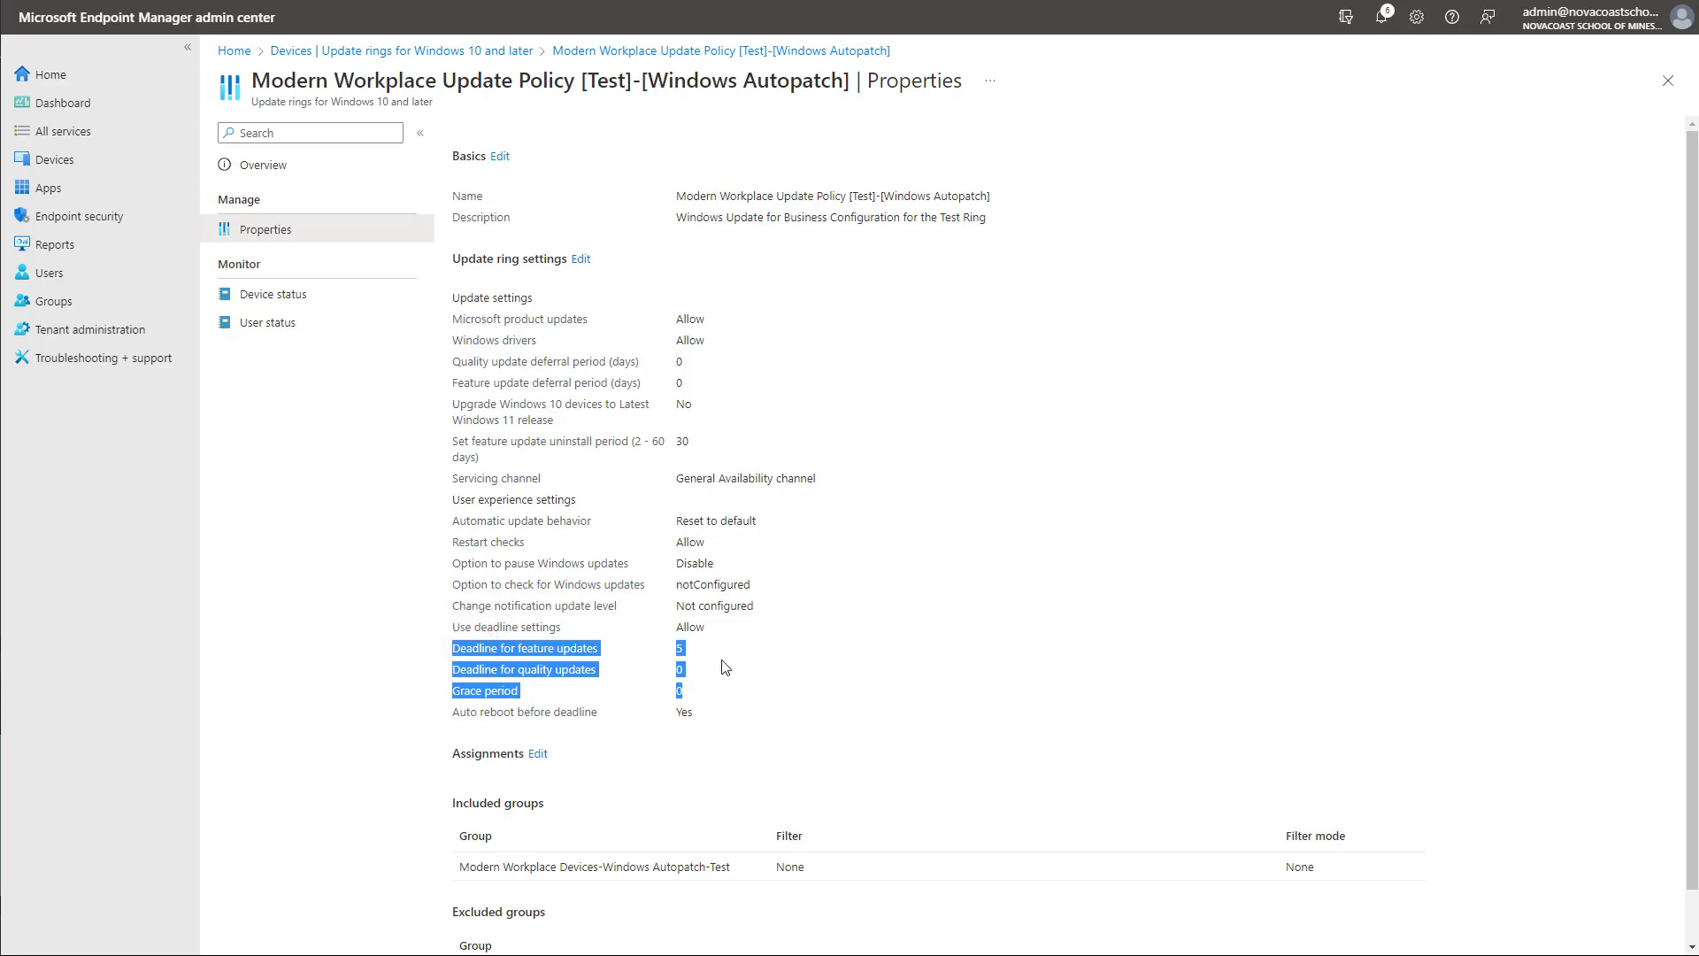
click(698, 670)
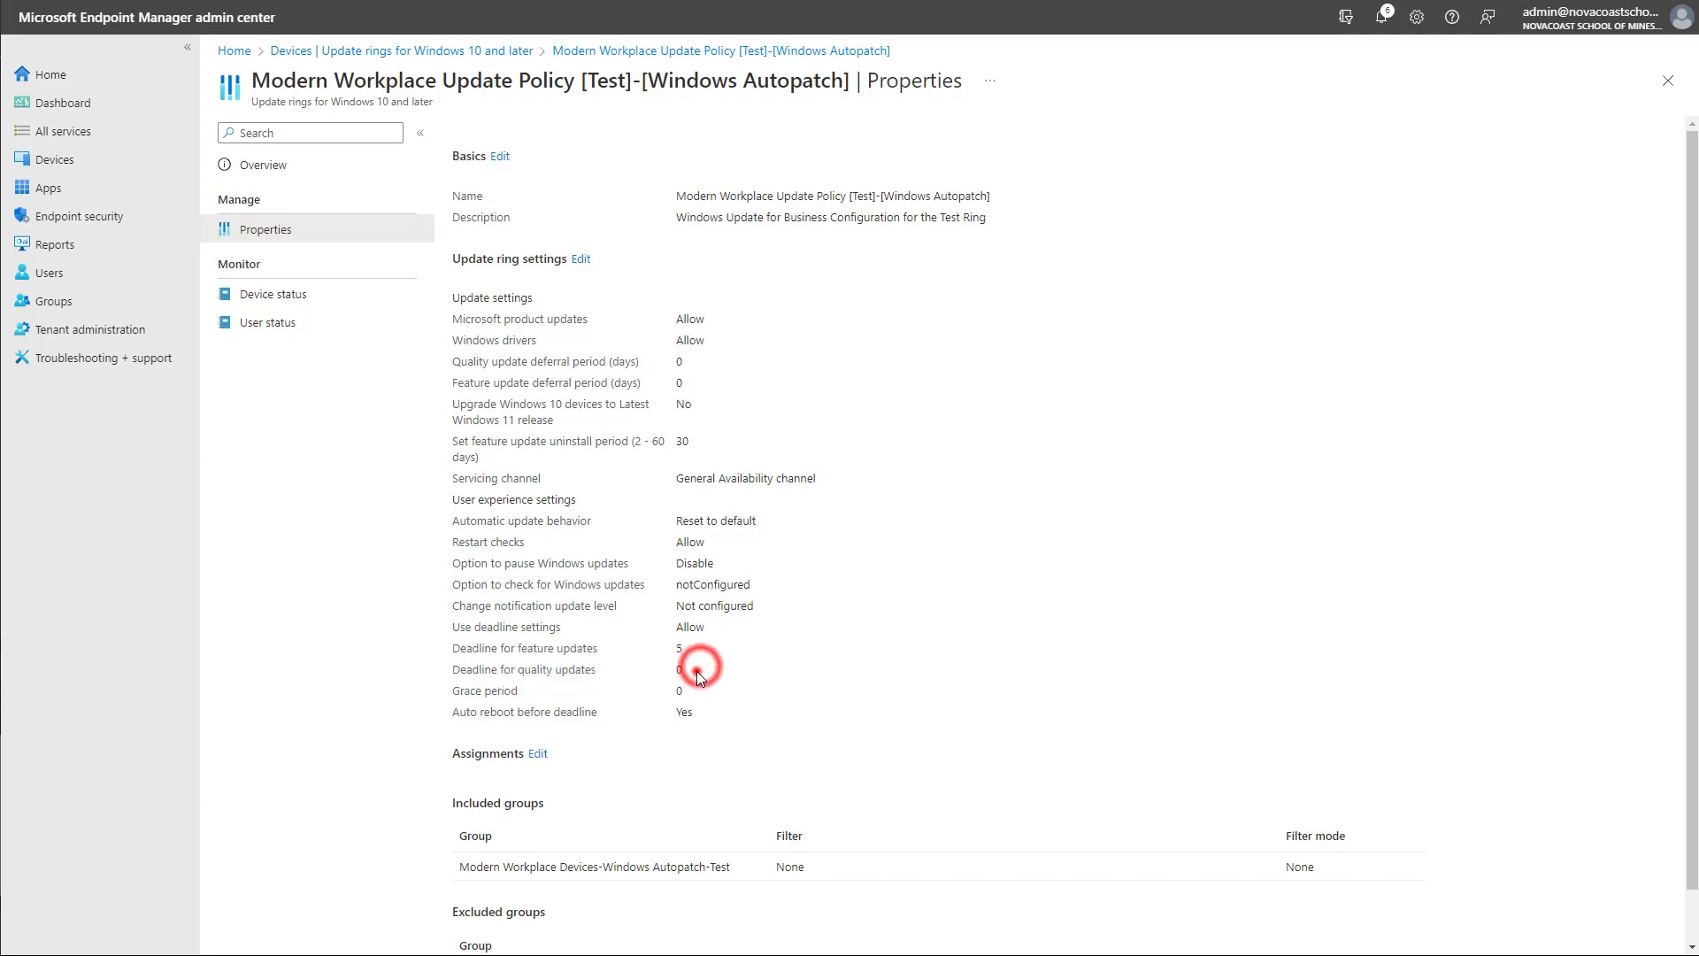
scroll(650, 708, down, 1)
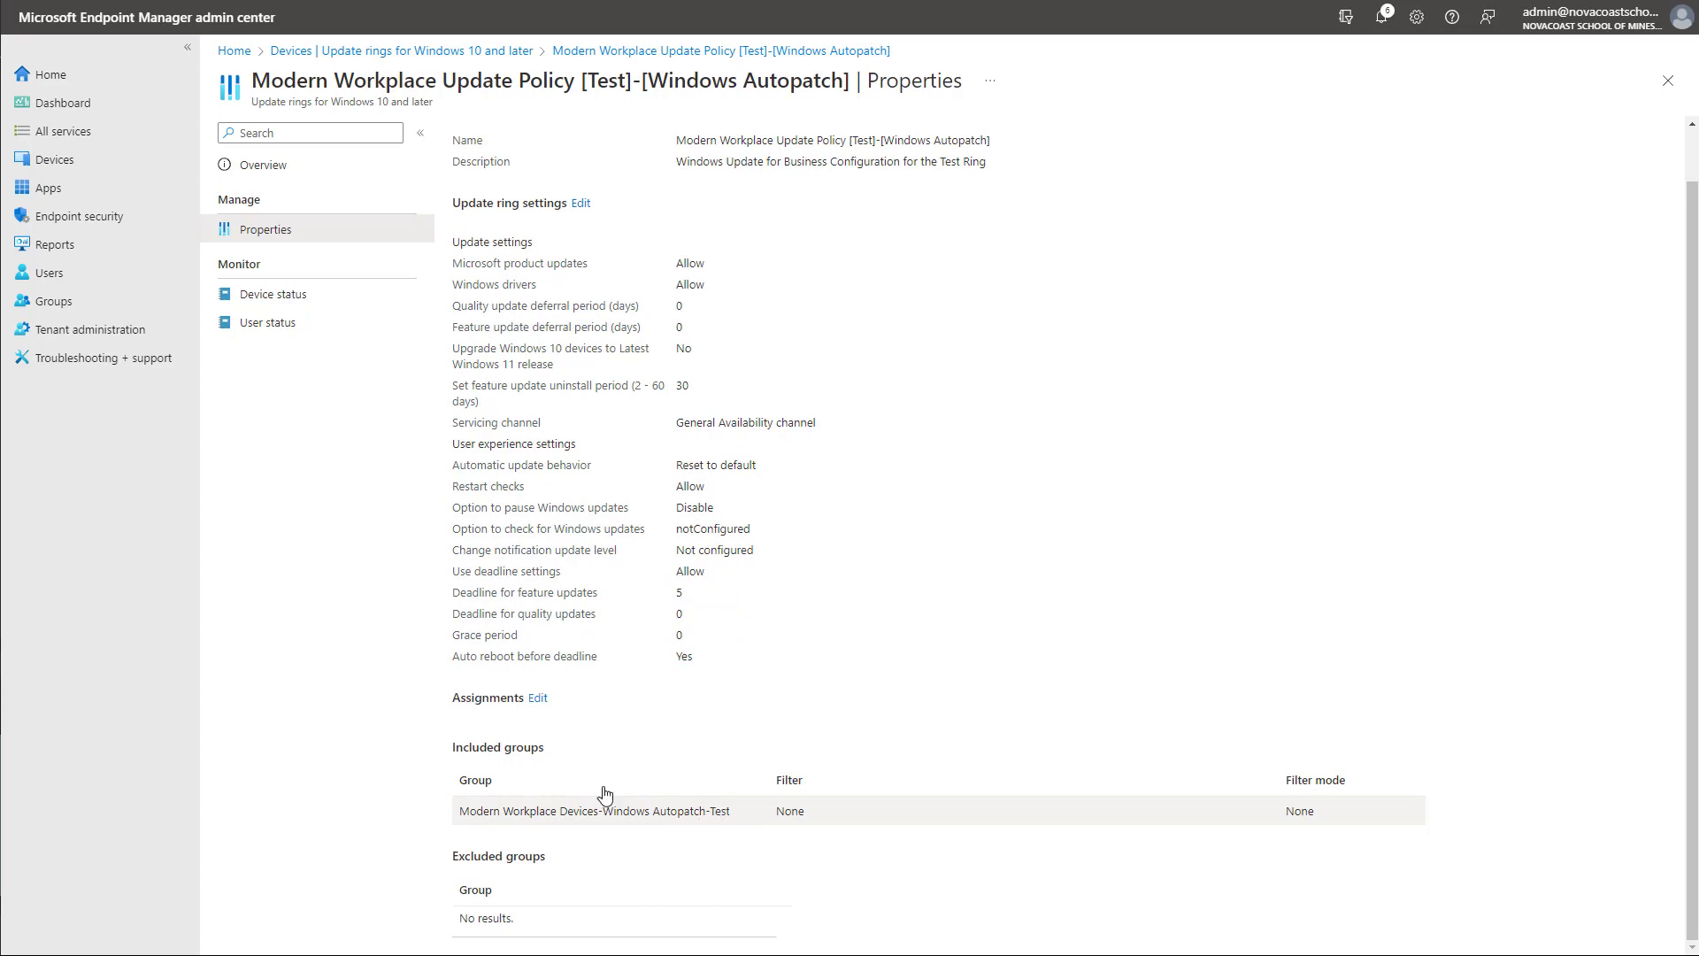
scroll(498, 662, up, 1)
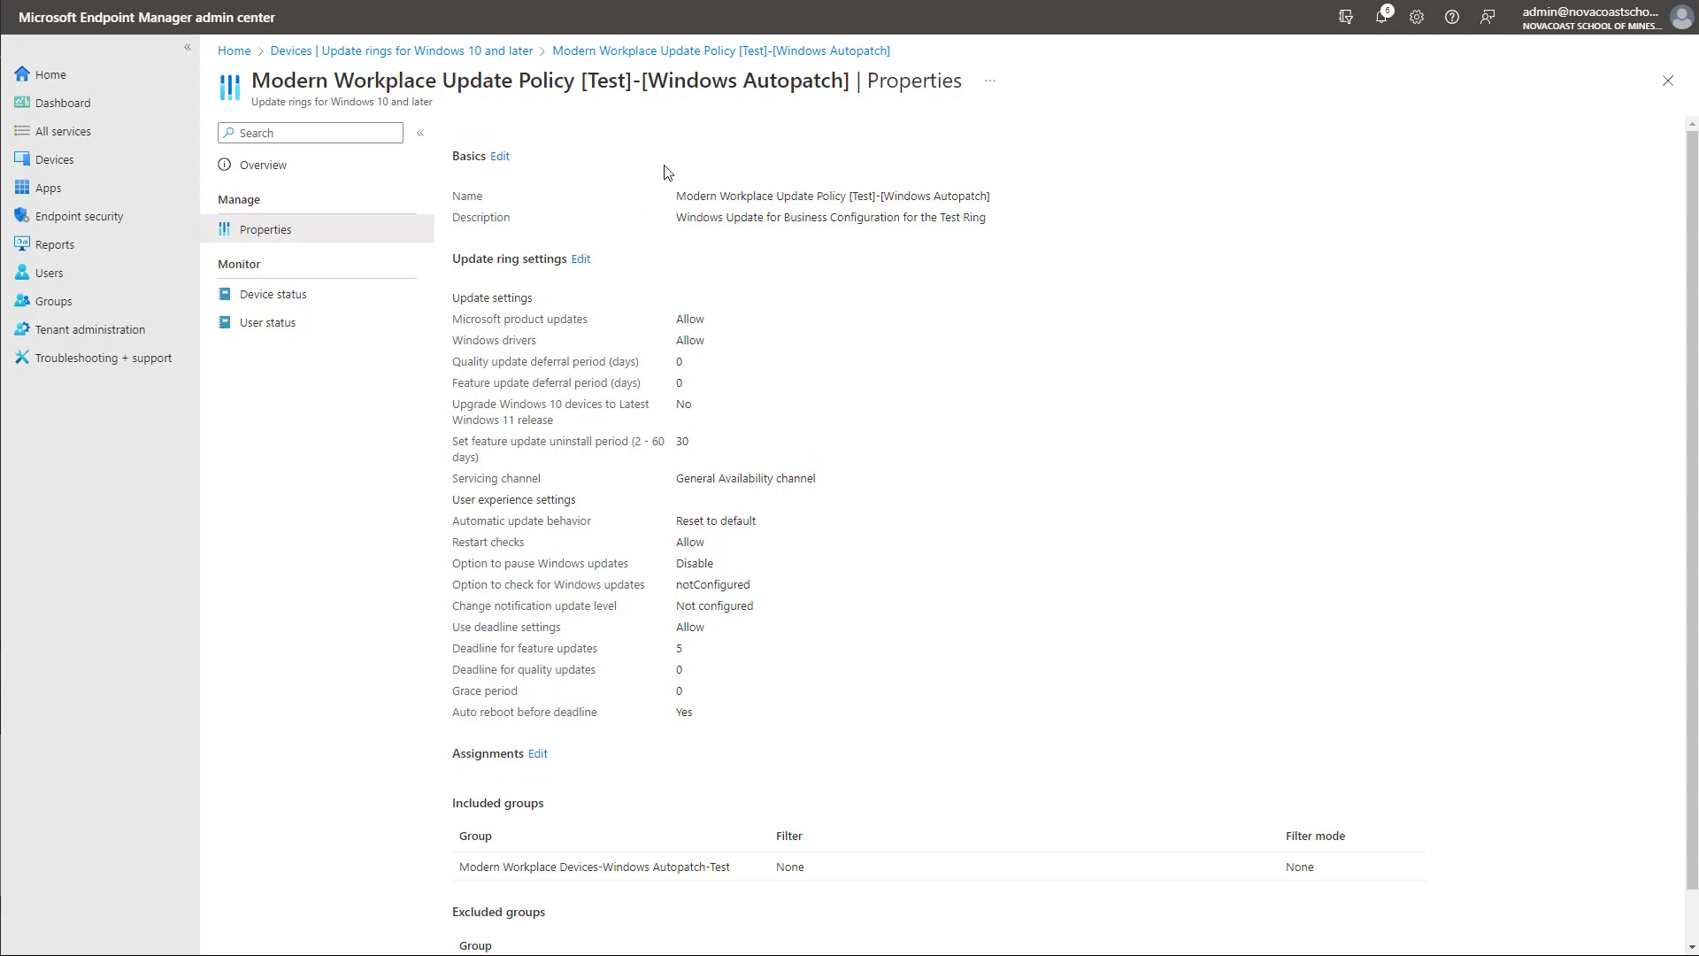
click(611, 50)
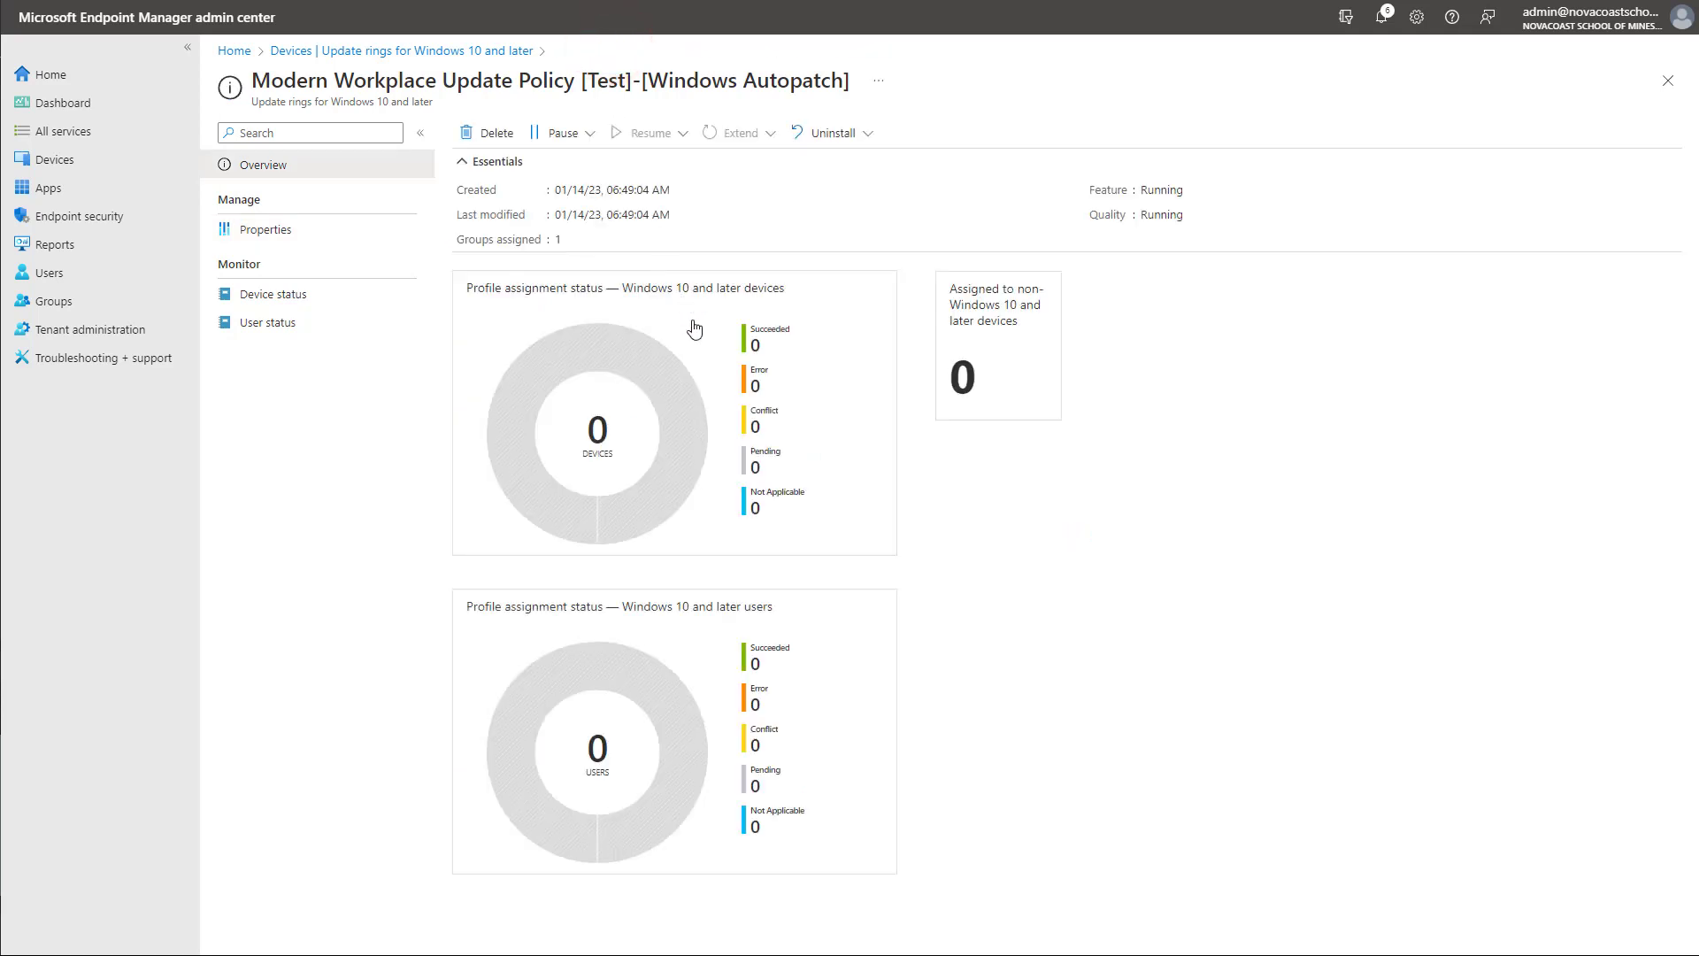
Search all groups for 'Windo' and widen the Name column to read full names
click(104, 299)
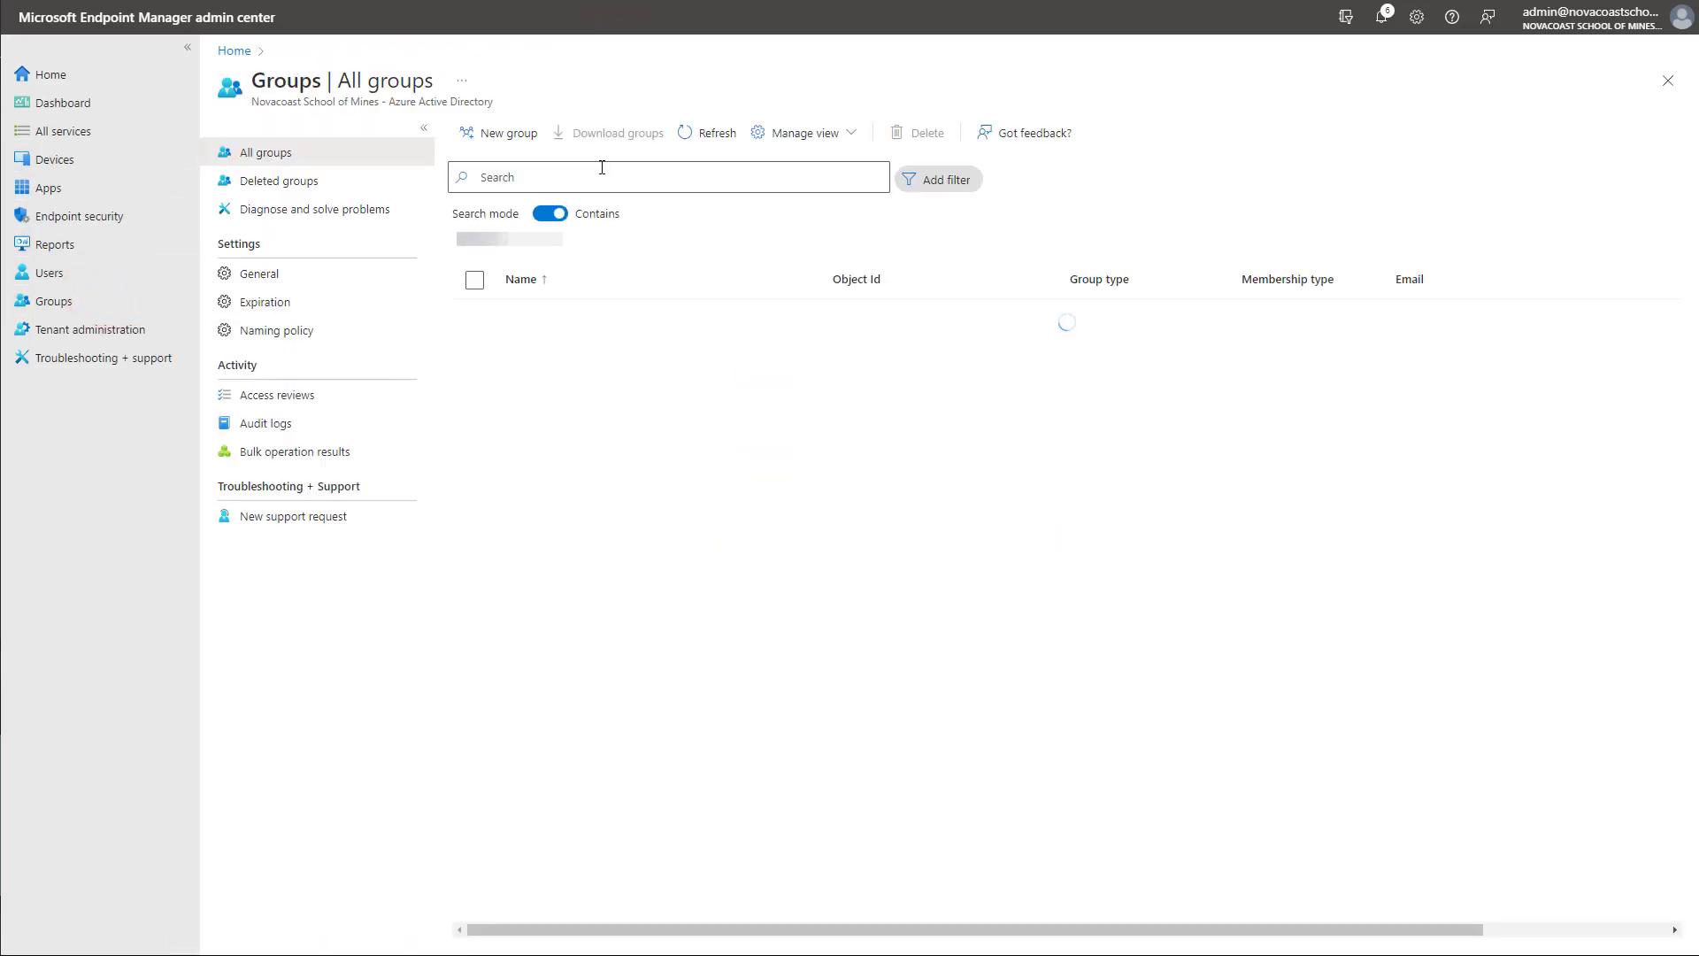
click(602, 175)
text(Windows)
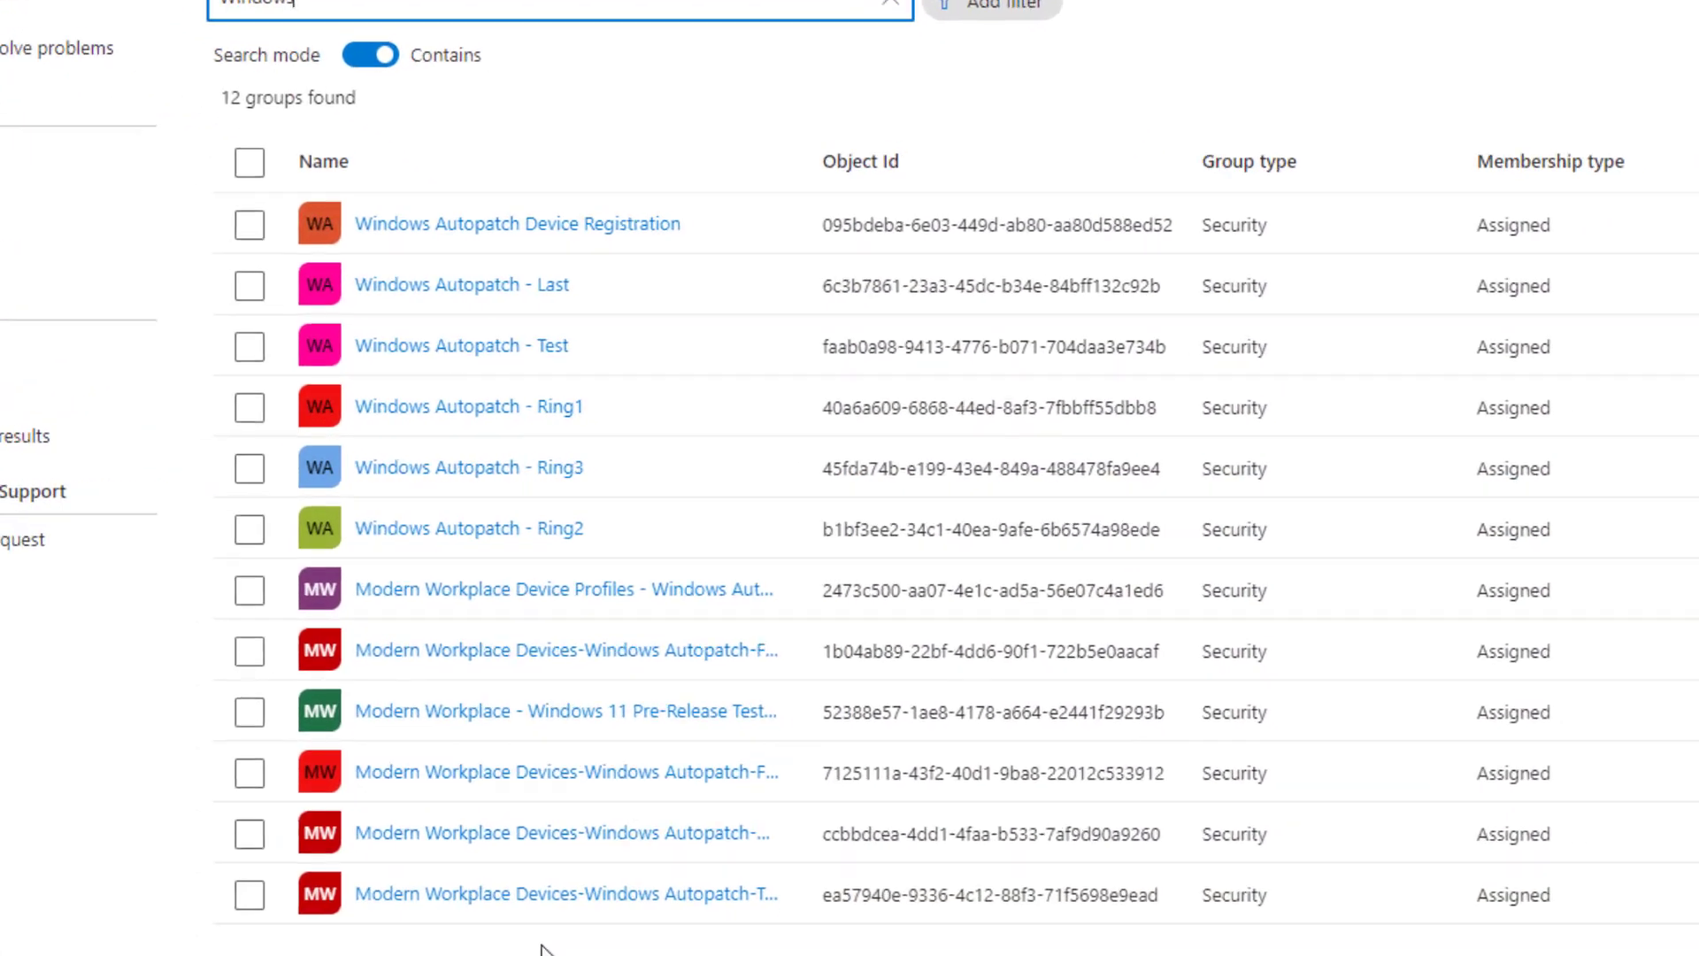
drag(807, 165, 958, 168)
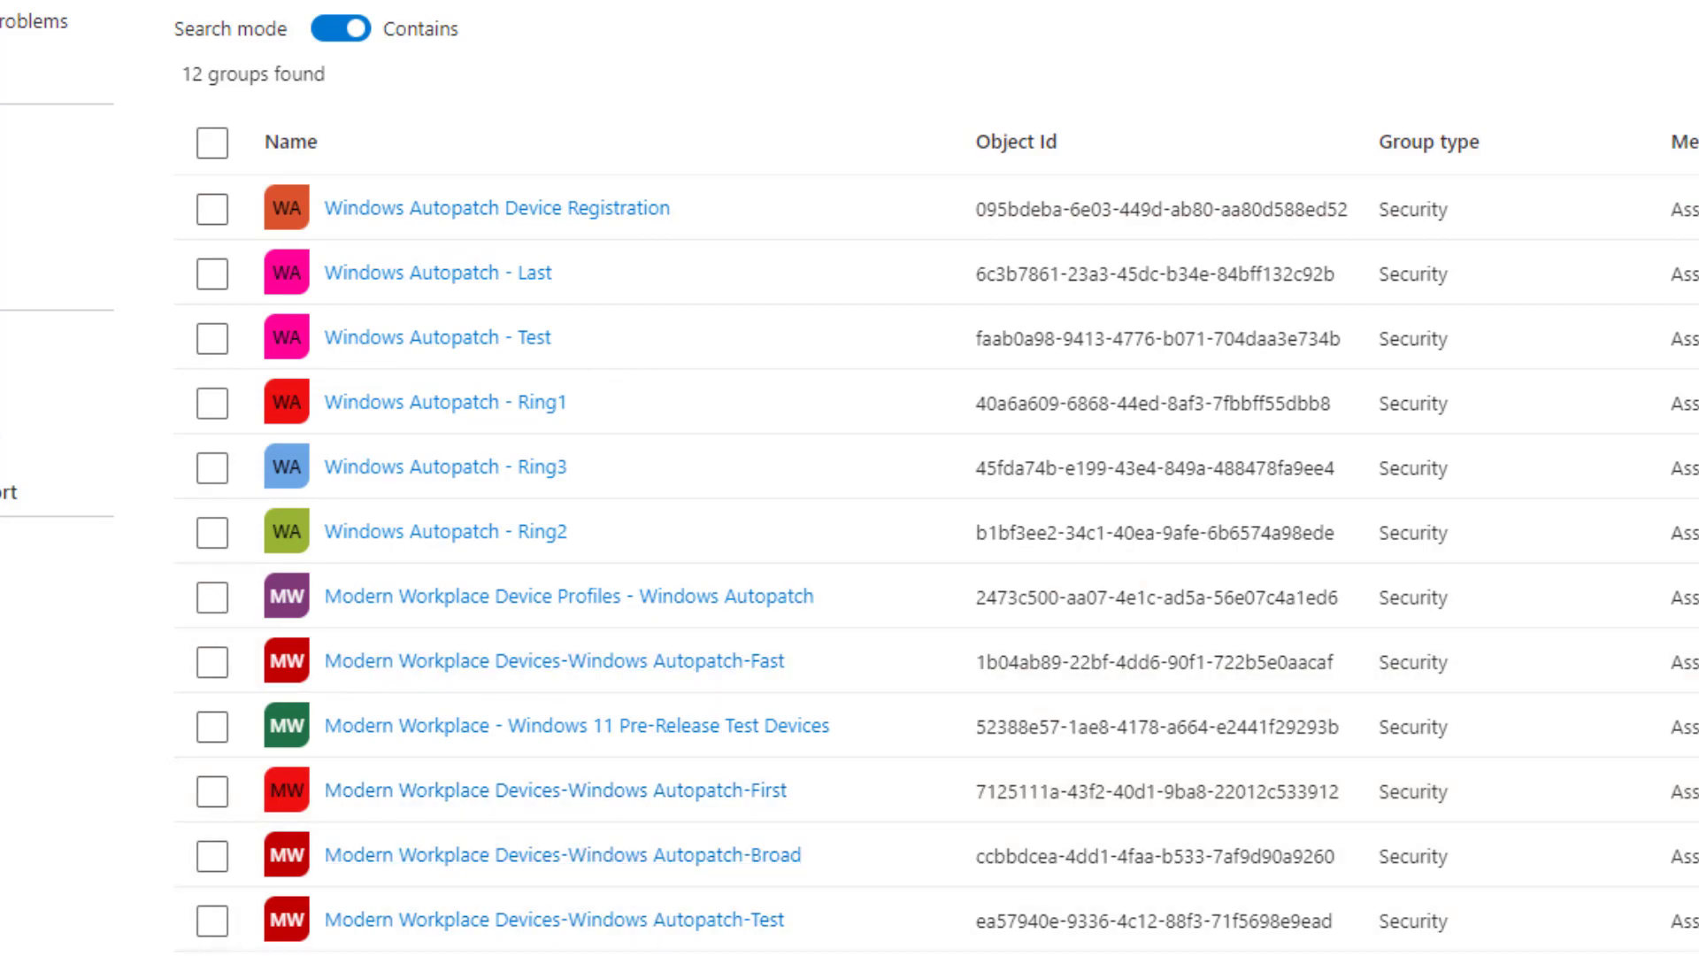
Check that BatcavePC is the one member of the Windows Autopatch Device Registration group, then view the Devices overview
click(428, 210)
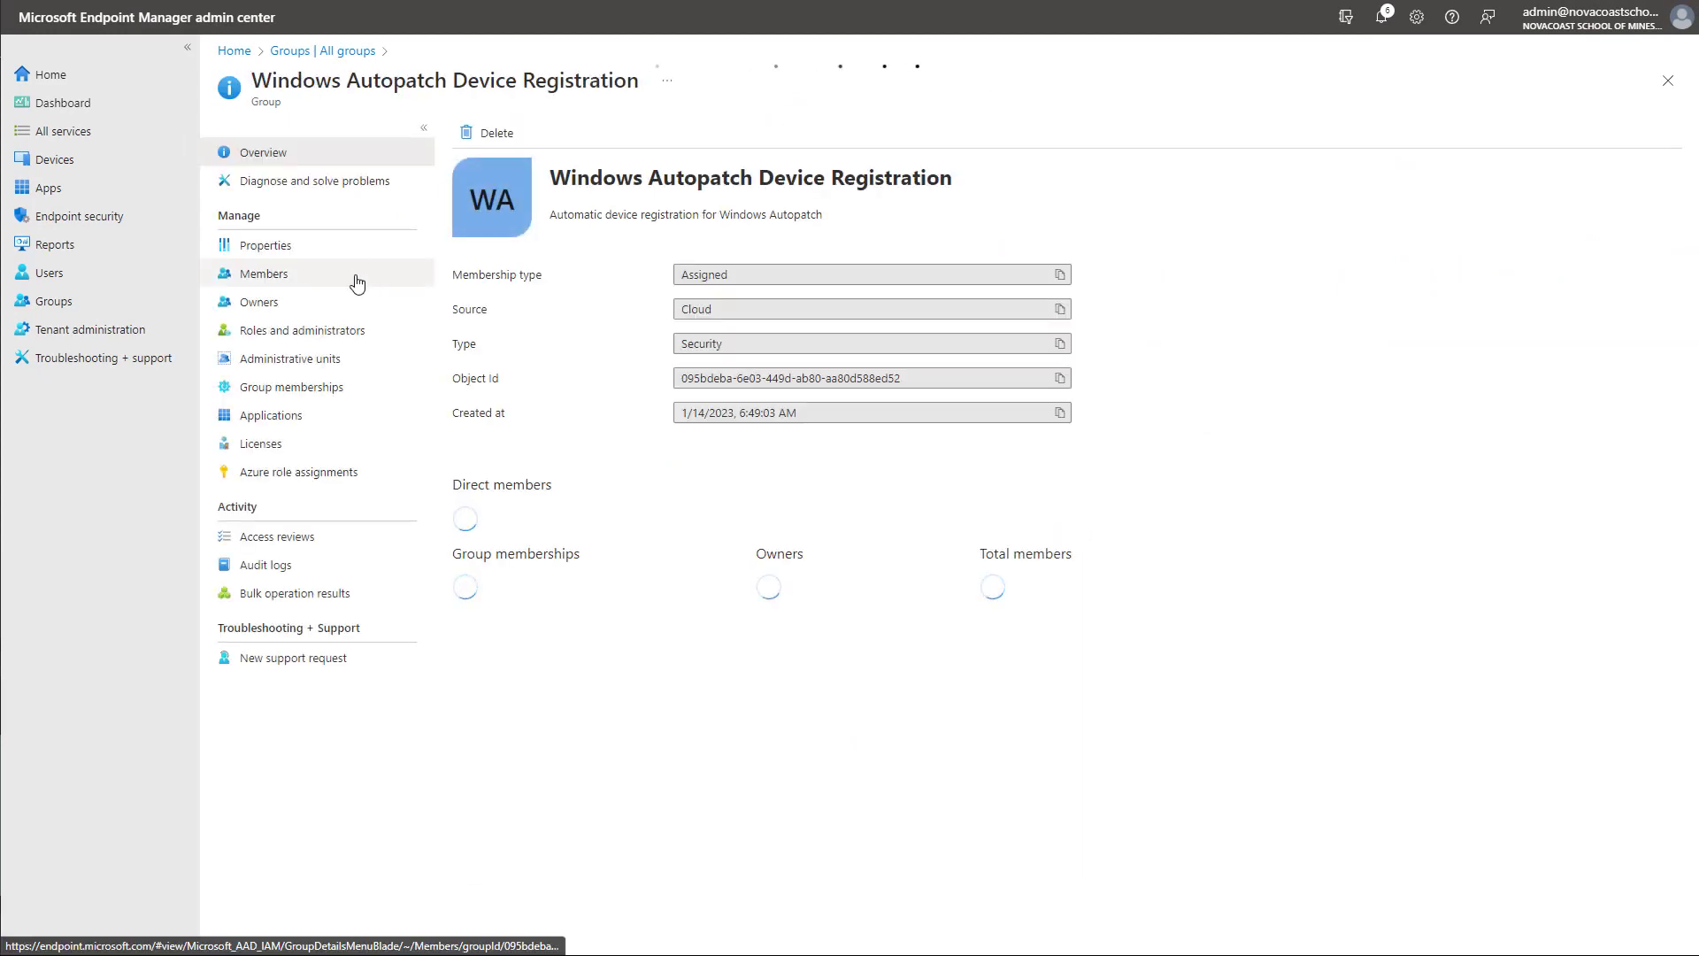
click(357, 278)
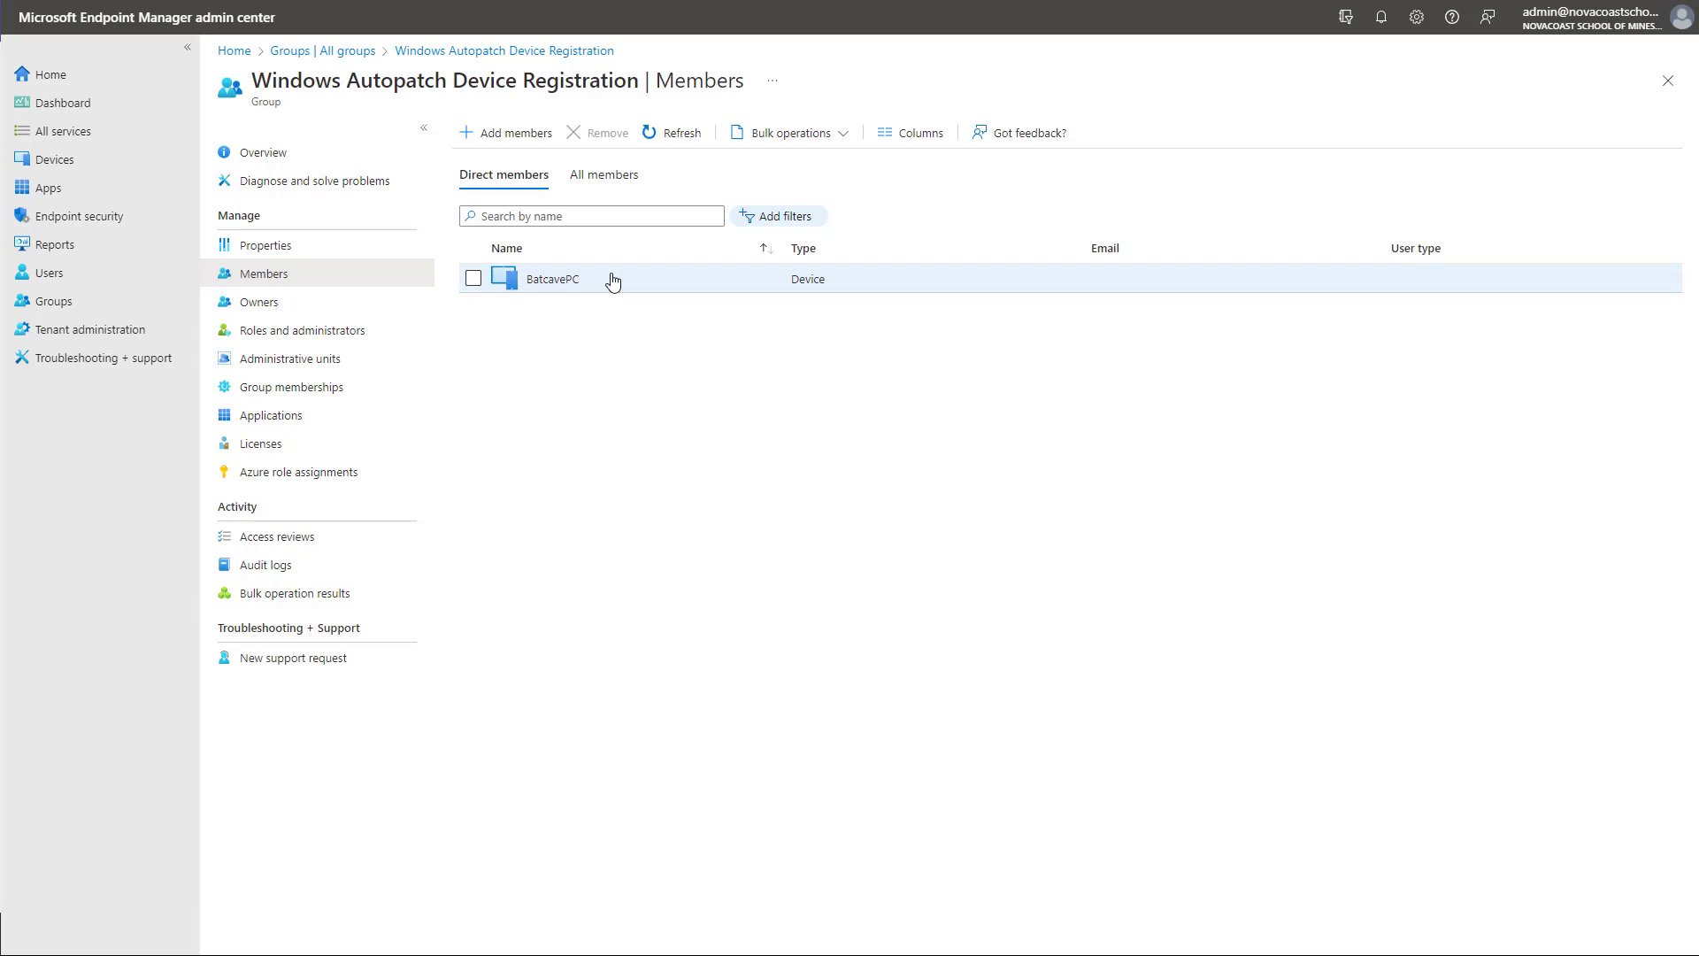
click(125, 165)
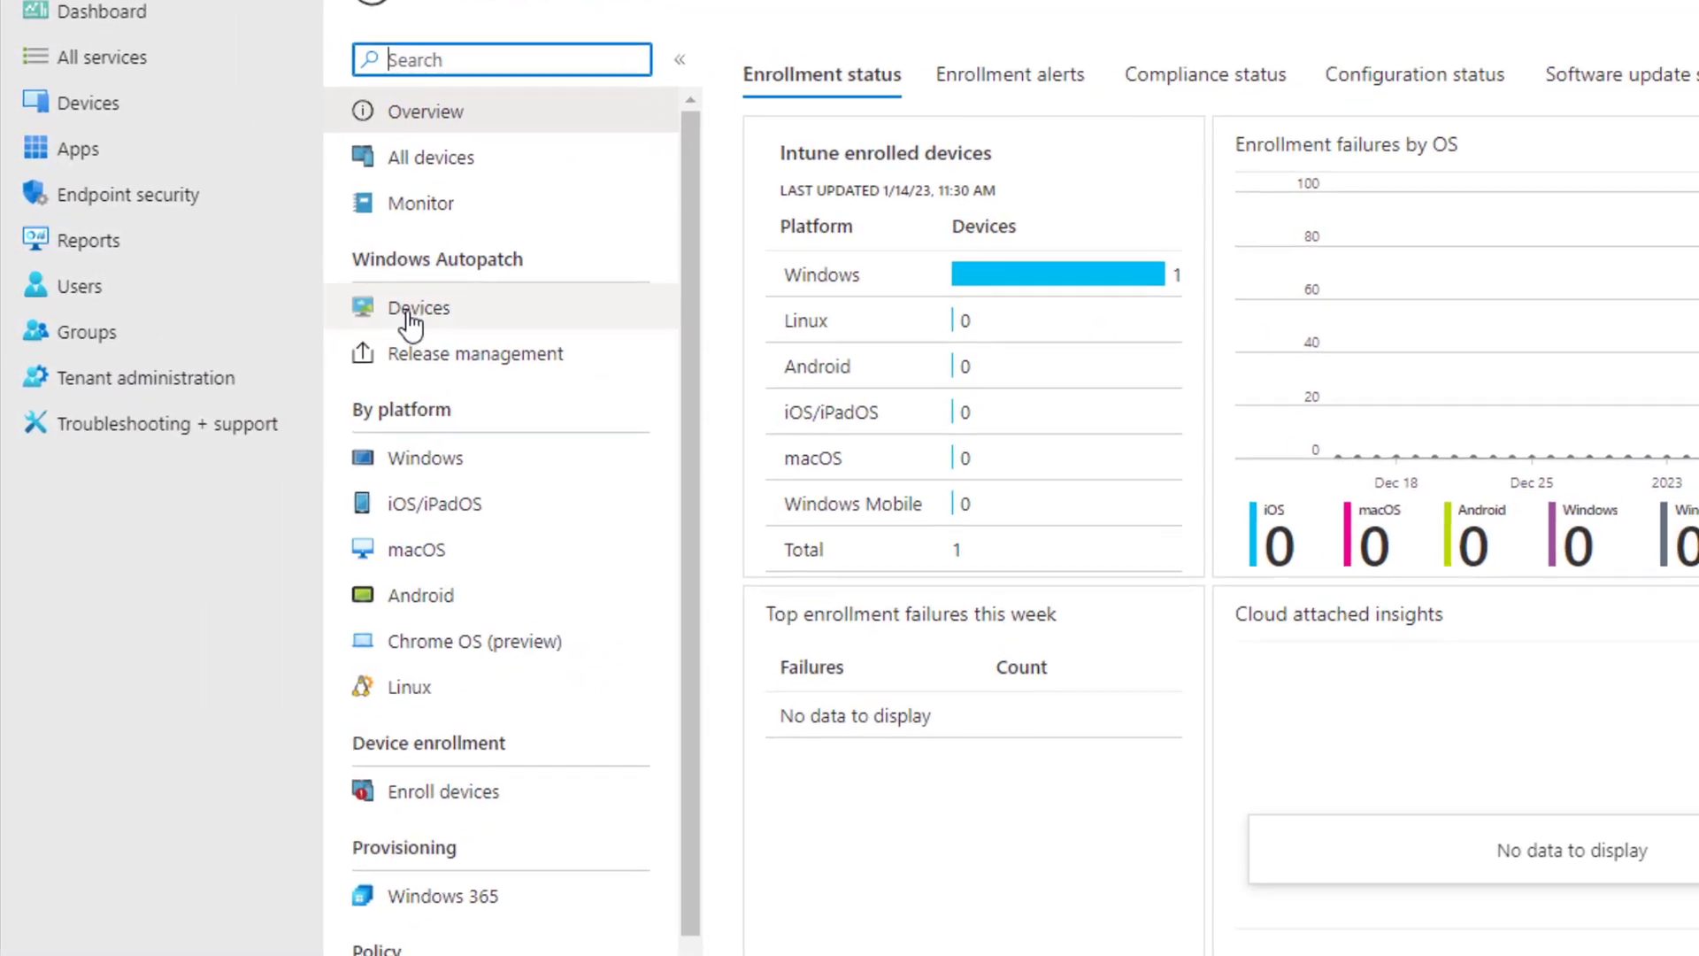
Show the Windows Autopatch devices list with BatcavePC Ready and Active
drag(529, 268, 336, 260)
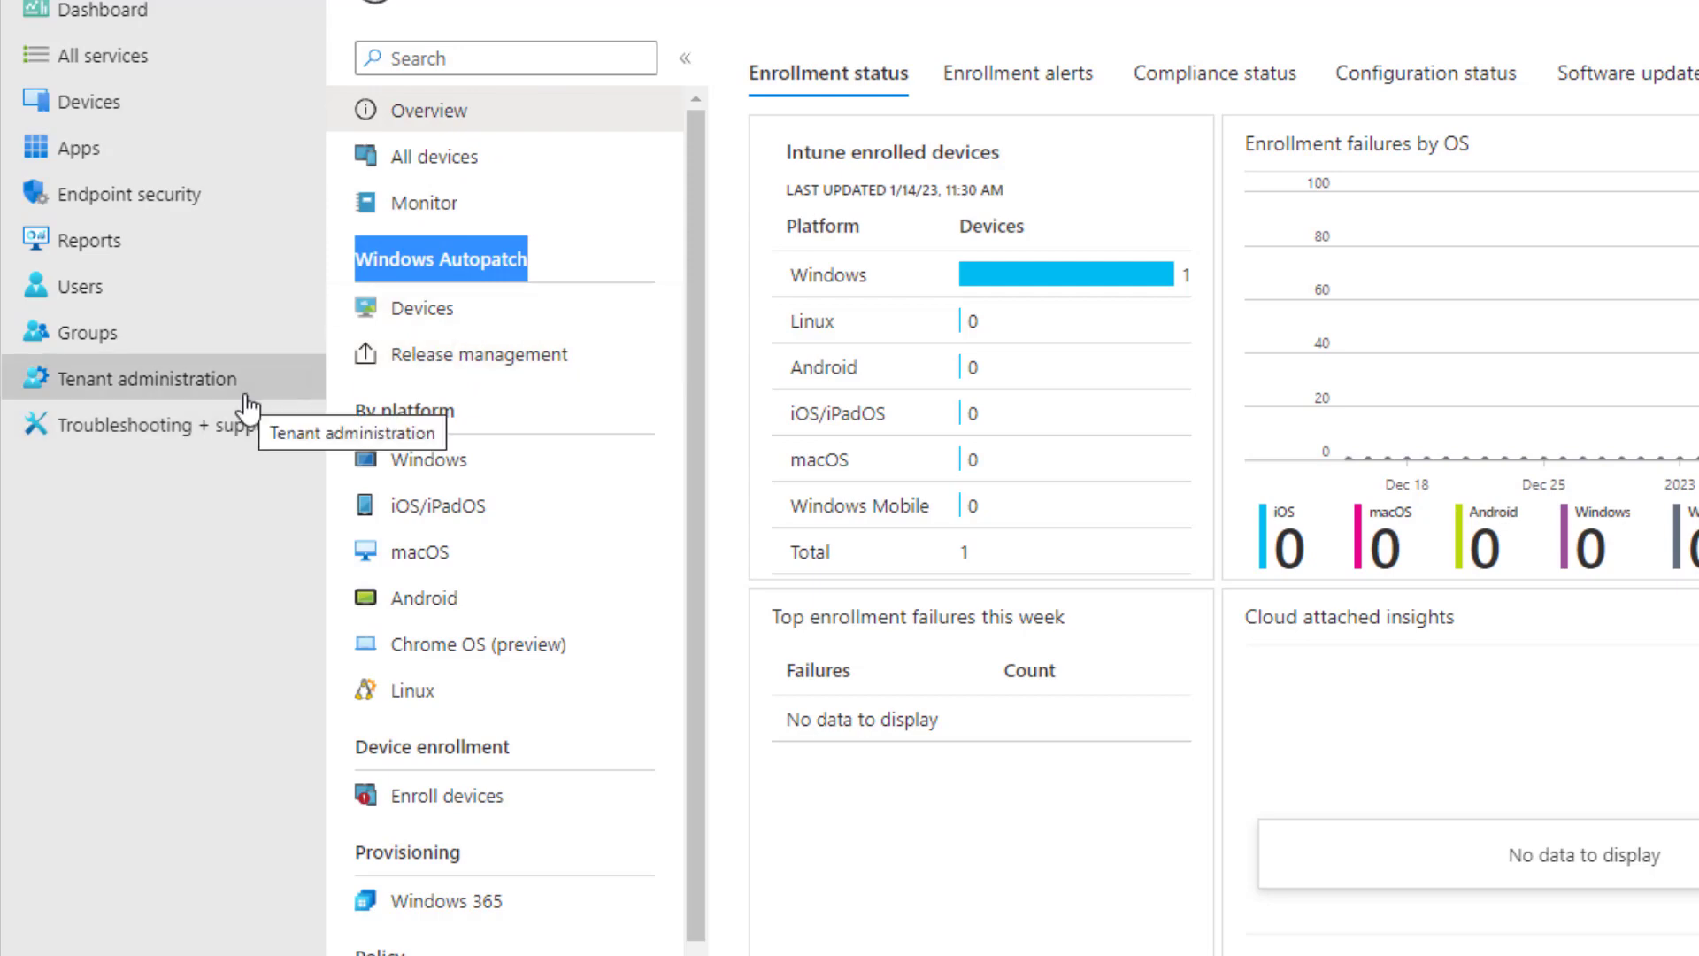
click(142, 390)
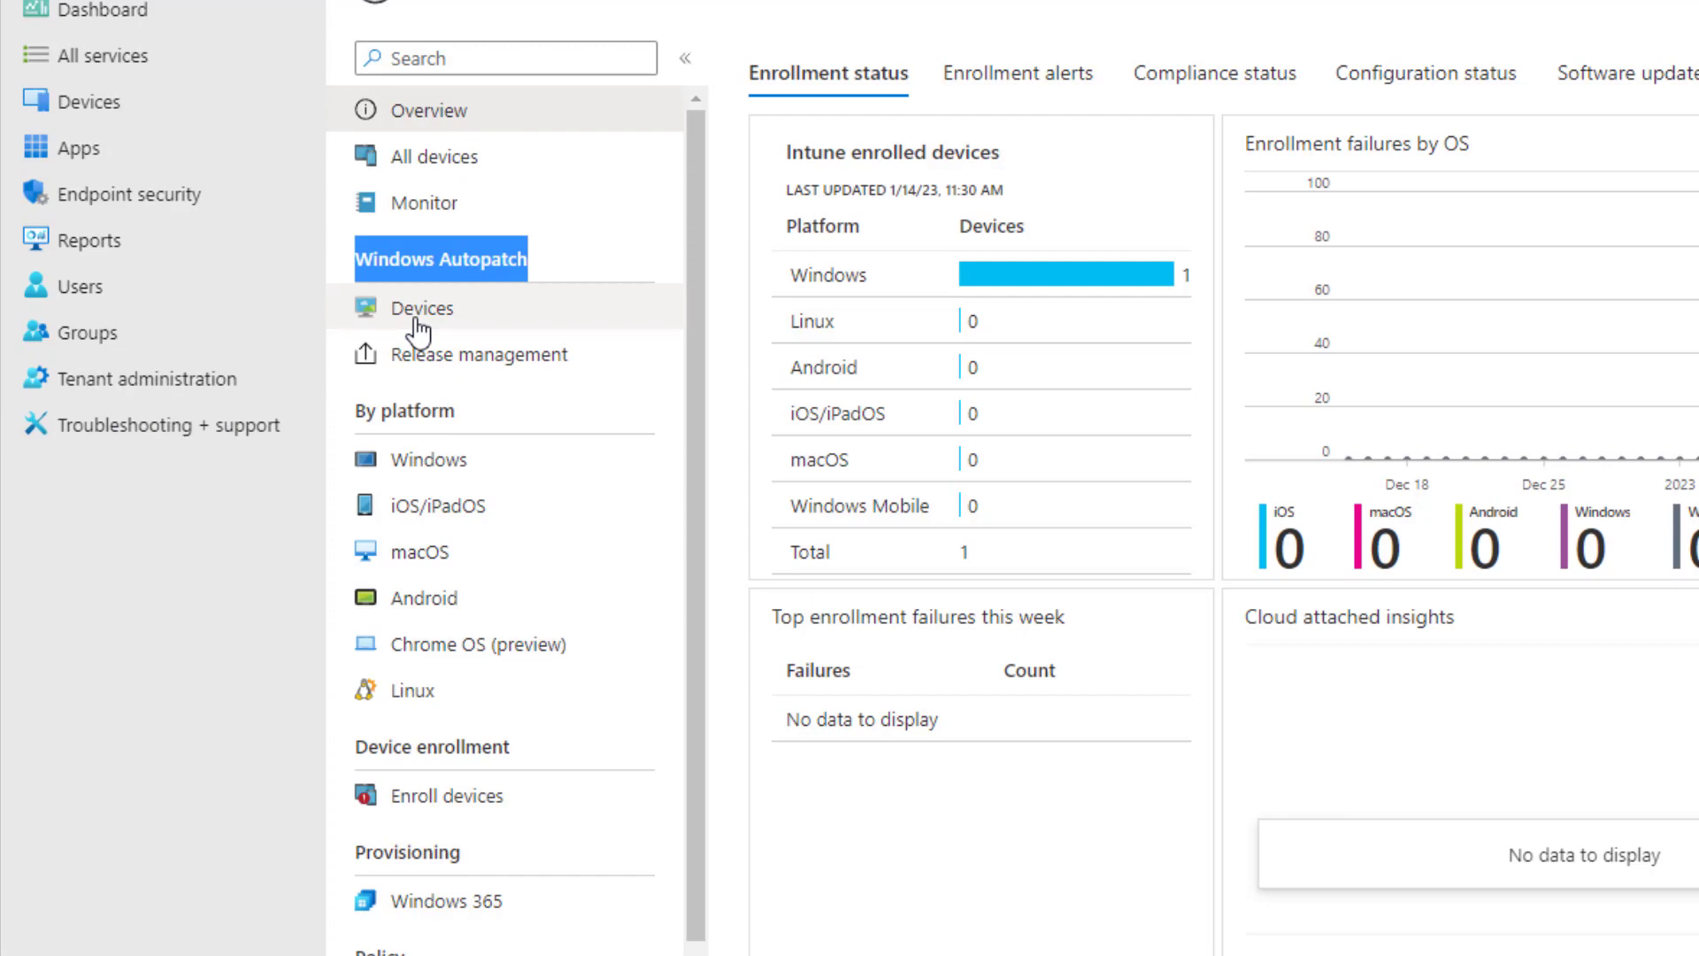
click(418, 332)
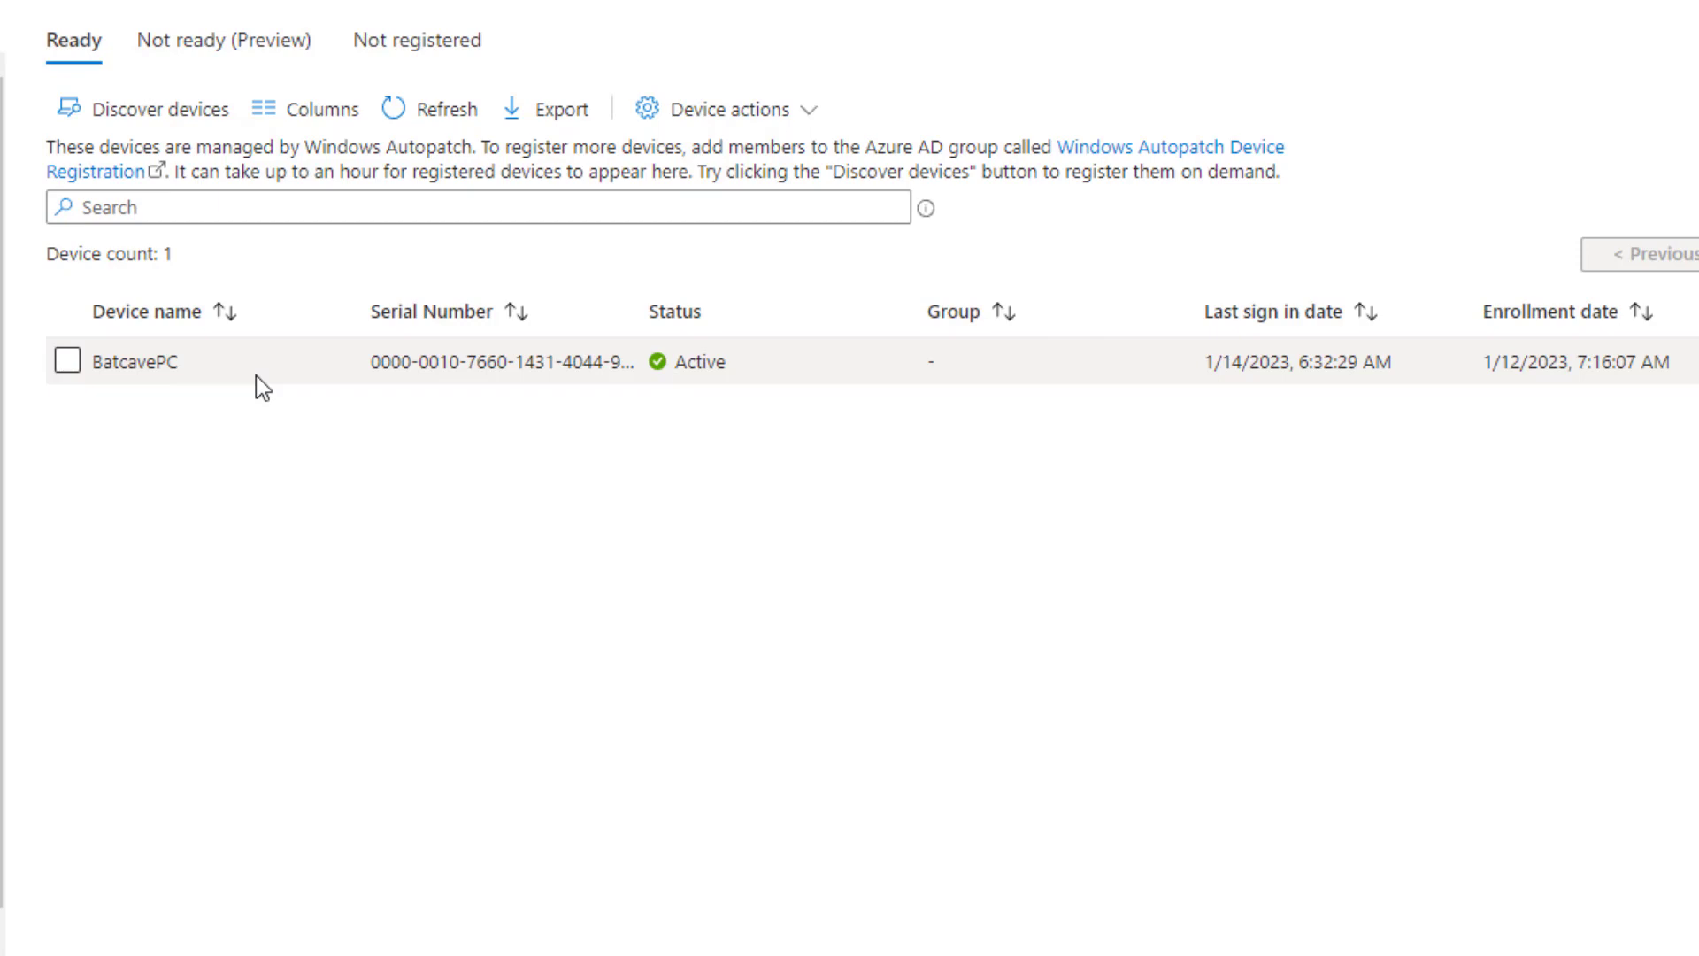
Run Discover devices and confirm the device discovery sync
click(152, 112)
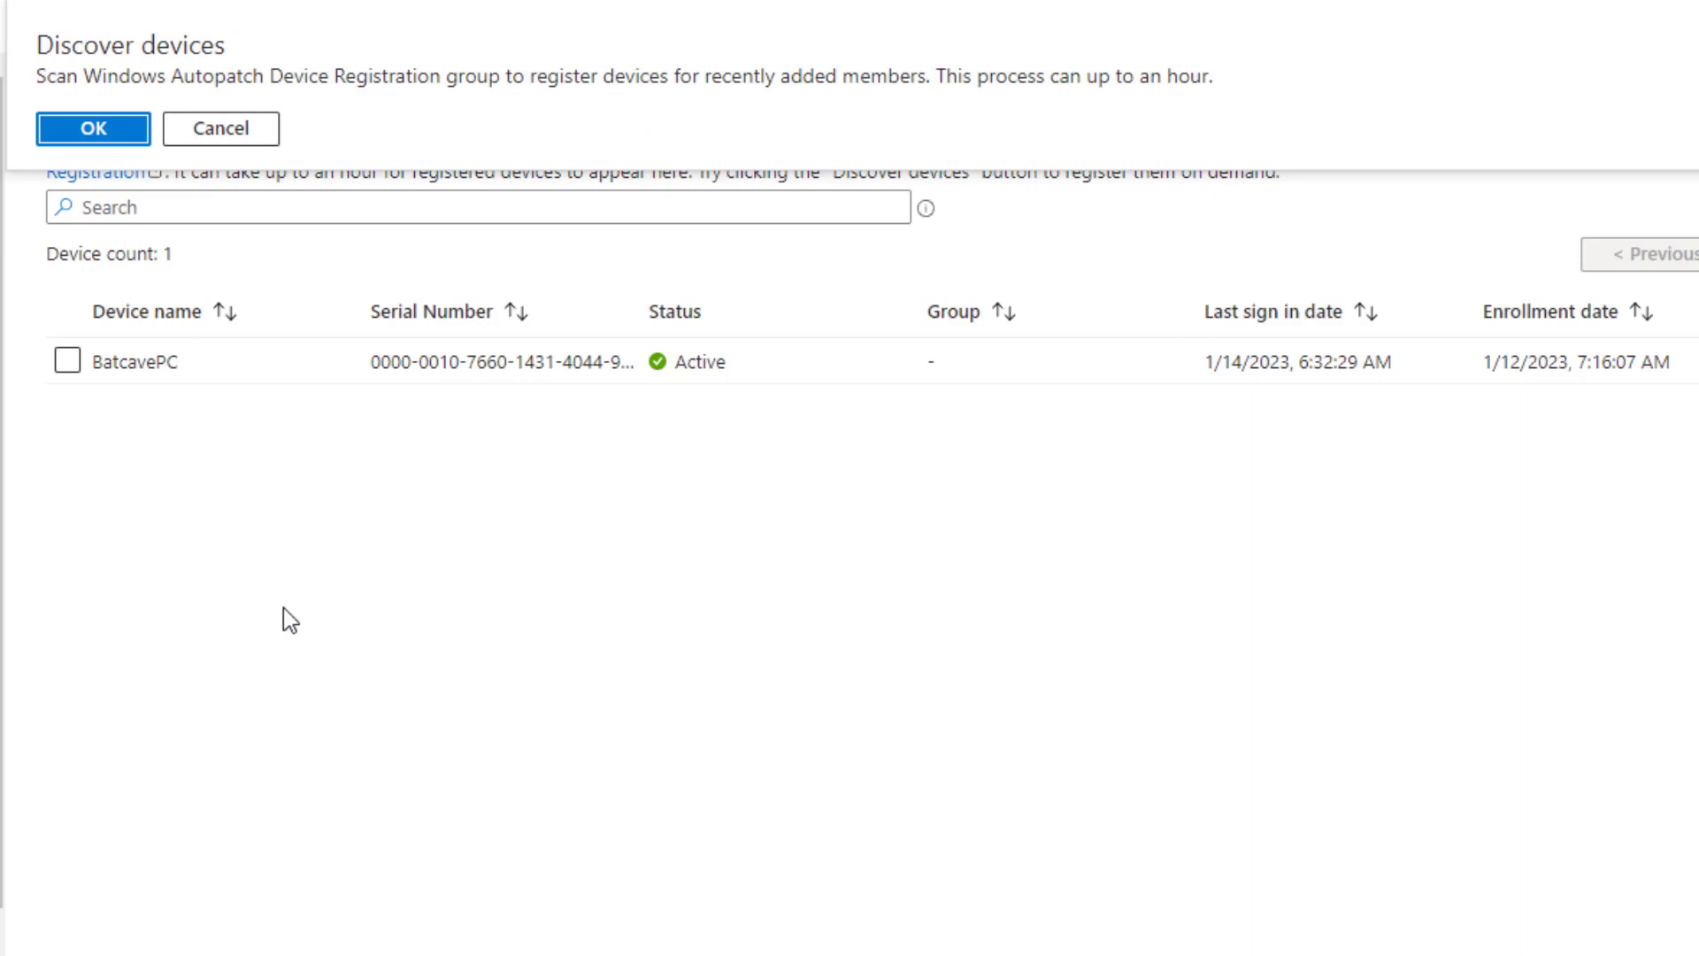
click(114, 140)
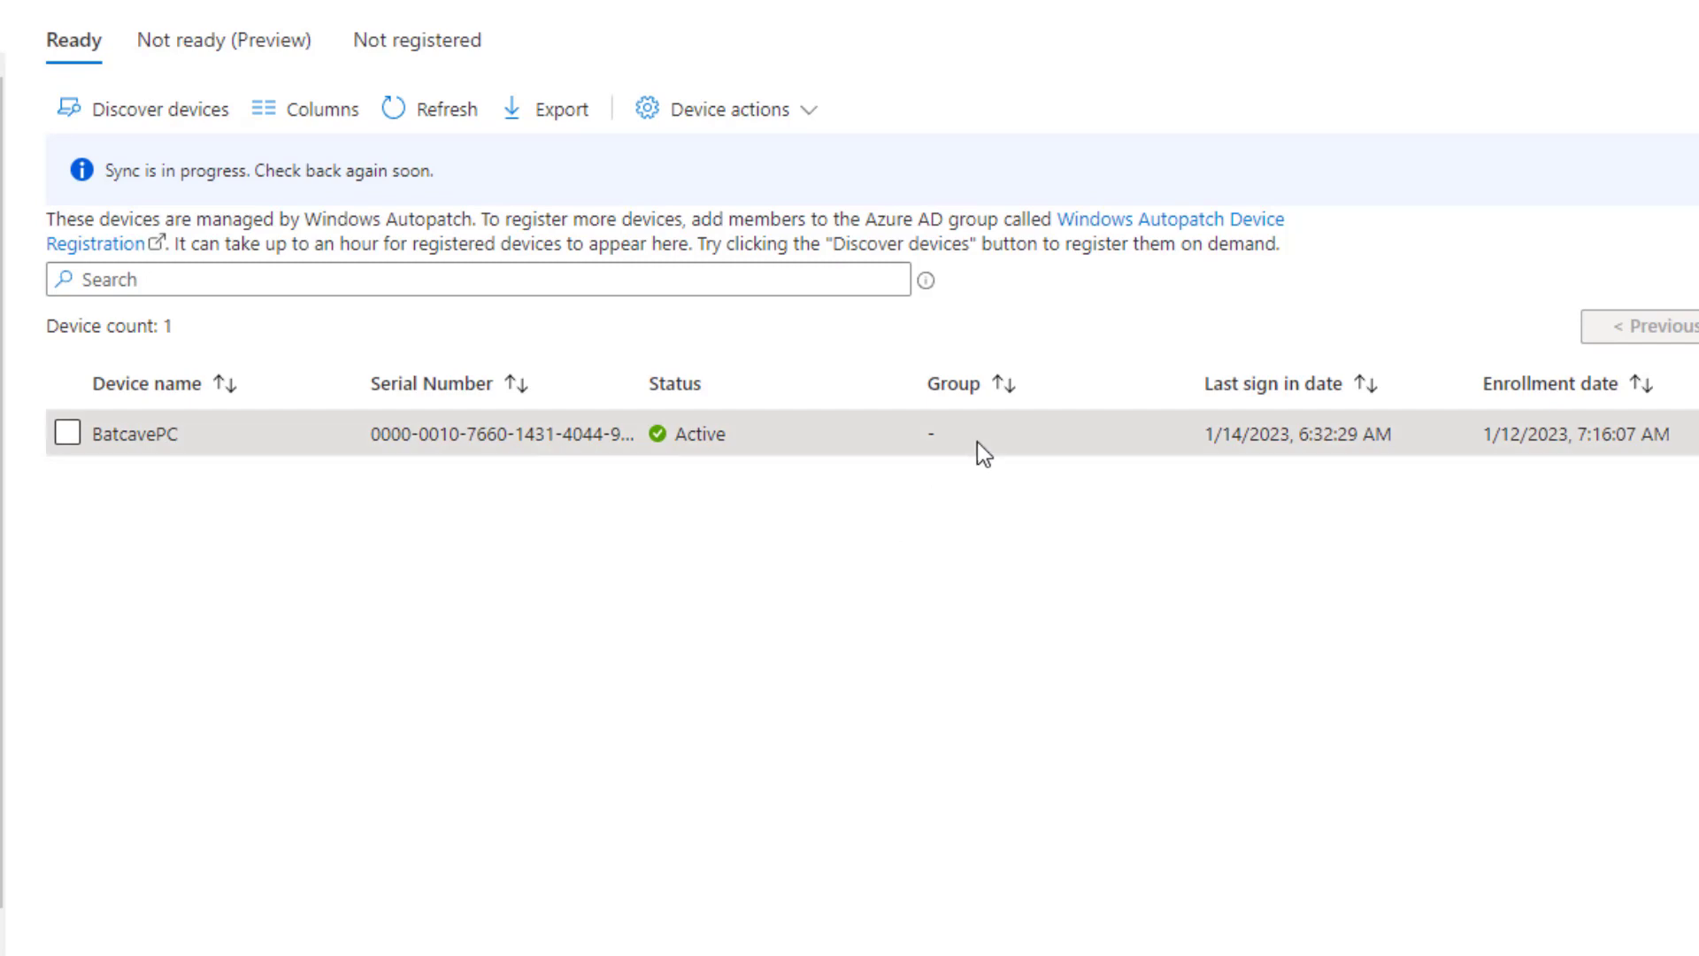
Assign BatcavePC to the Automatic deployment group through Device actions, then close the pane
click(60, 437)
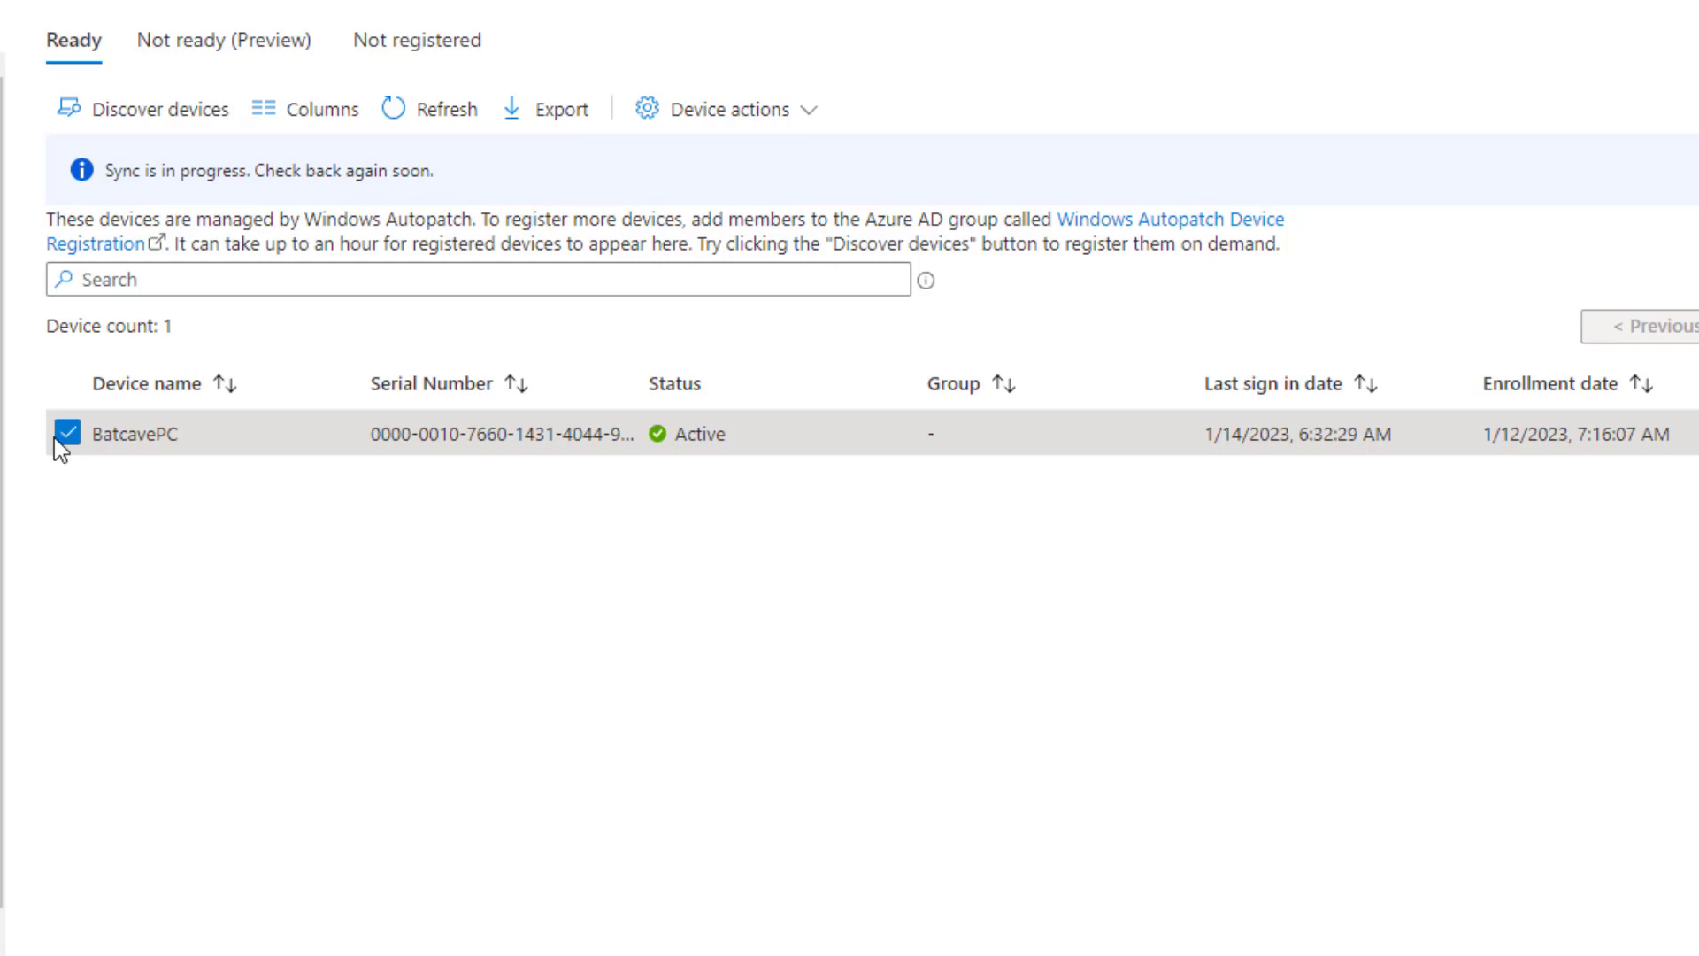
click(720, 131)
click(740, 168)
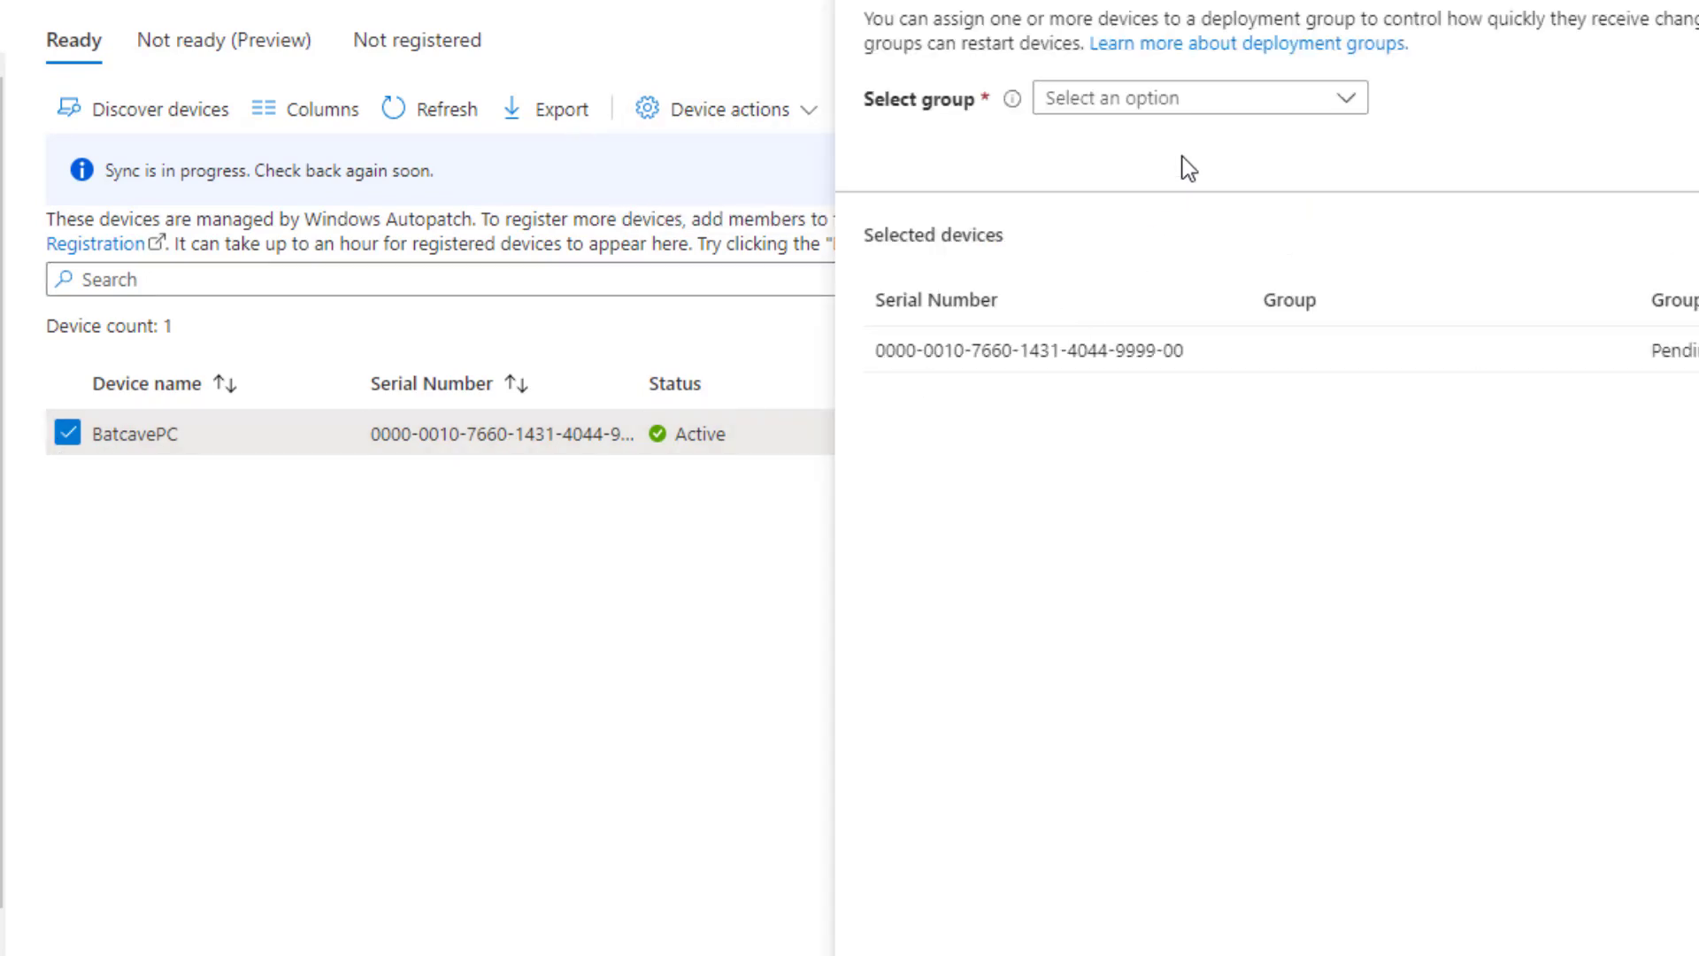
click(1225, 105)
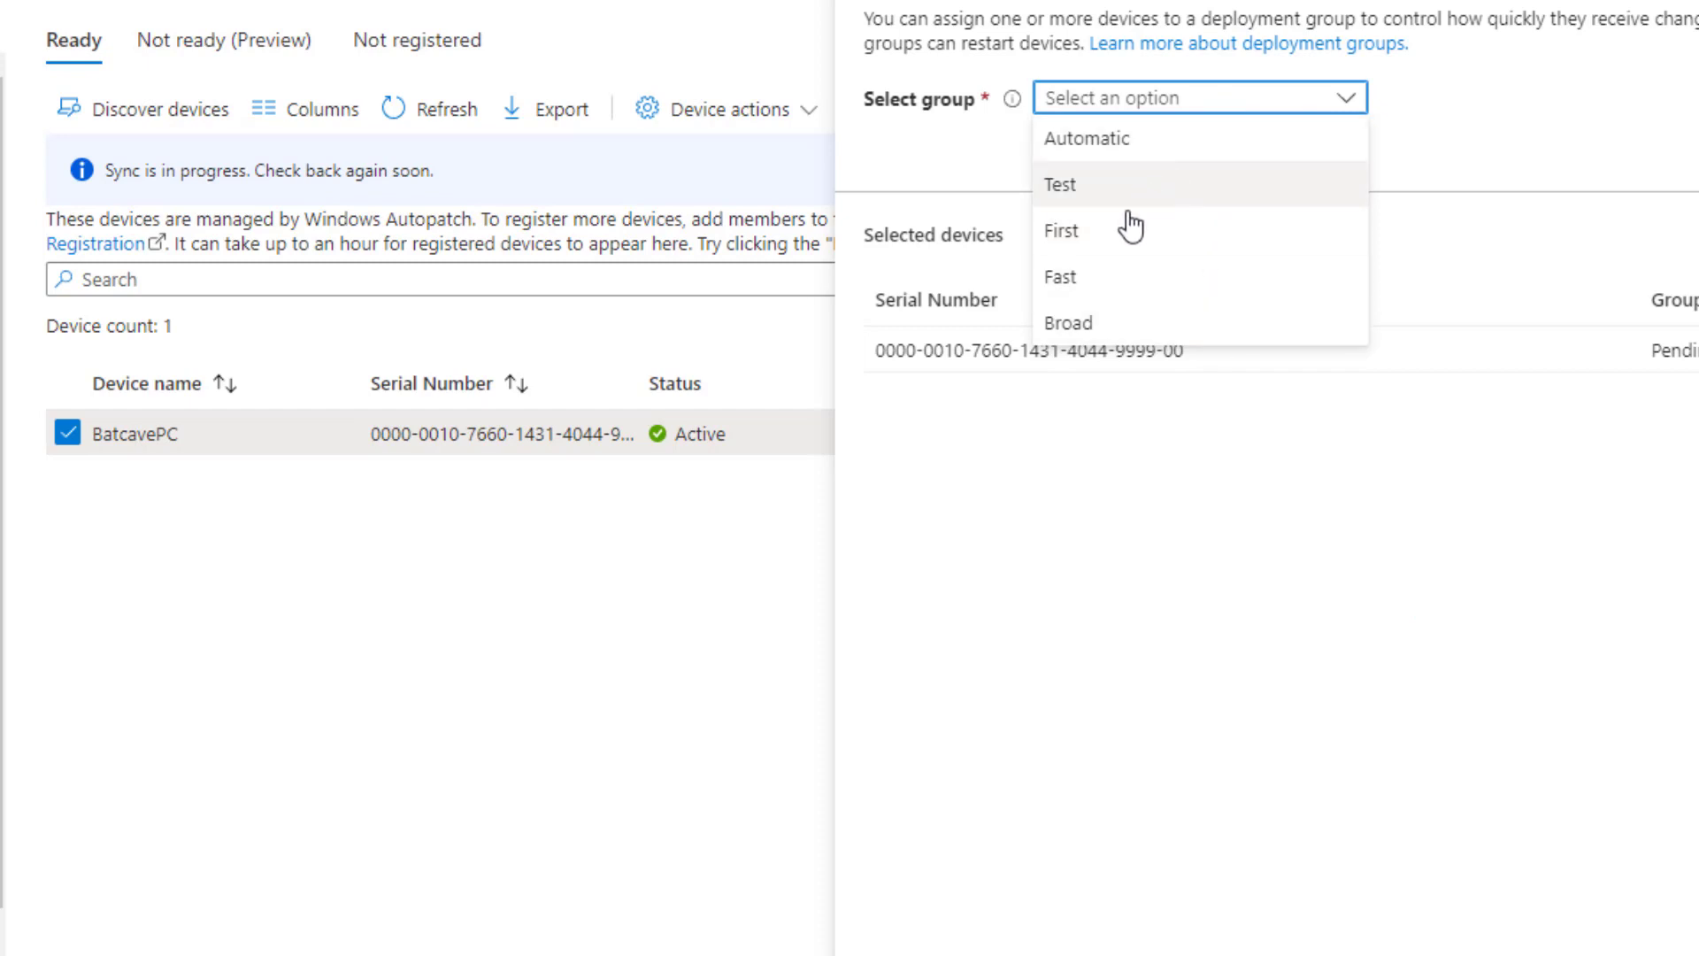
click(1135, 142)
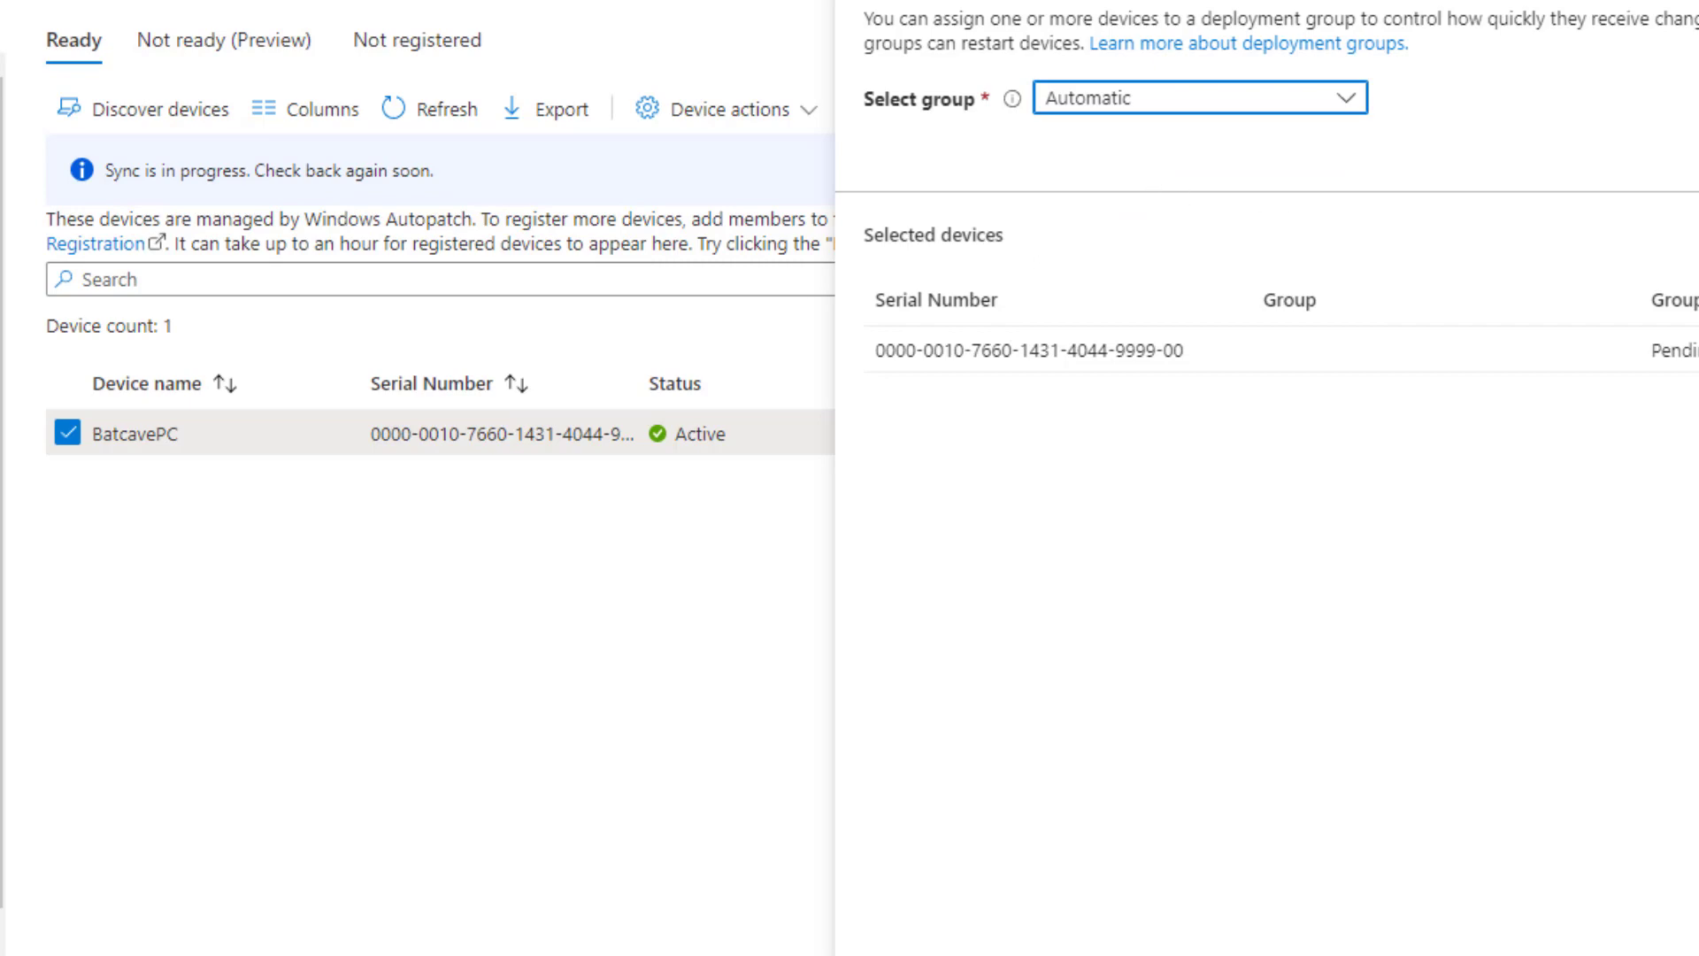
click(837, 258)
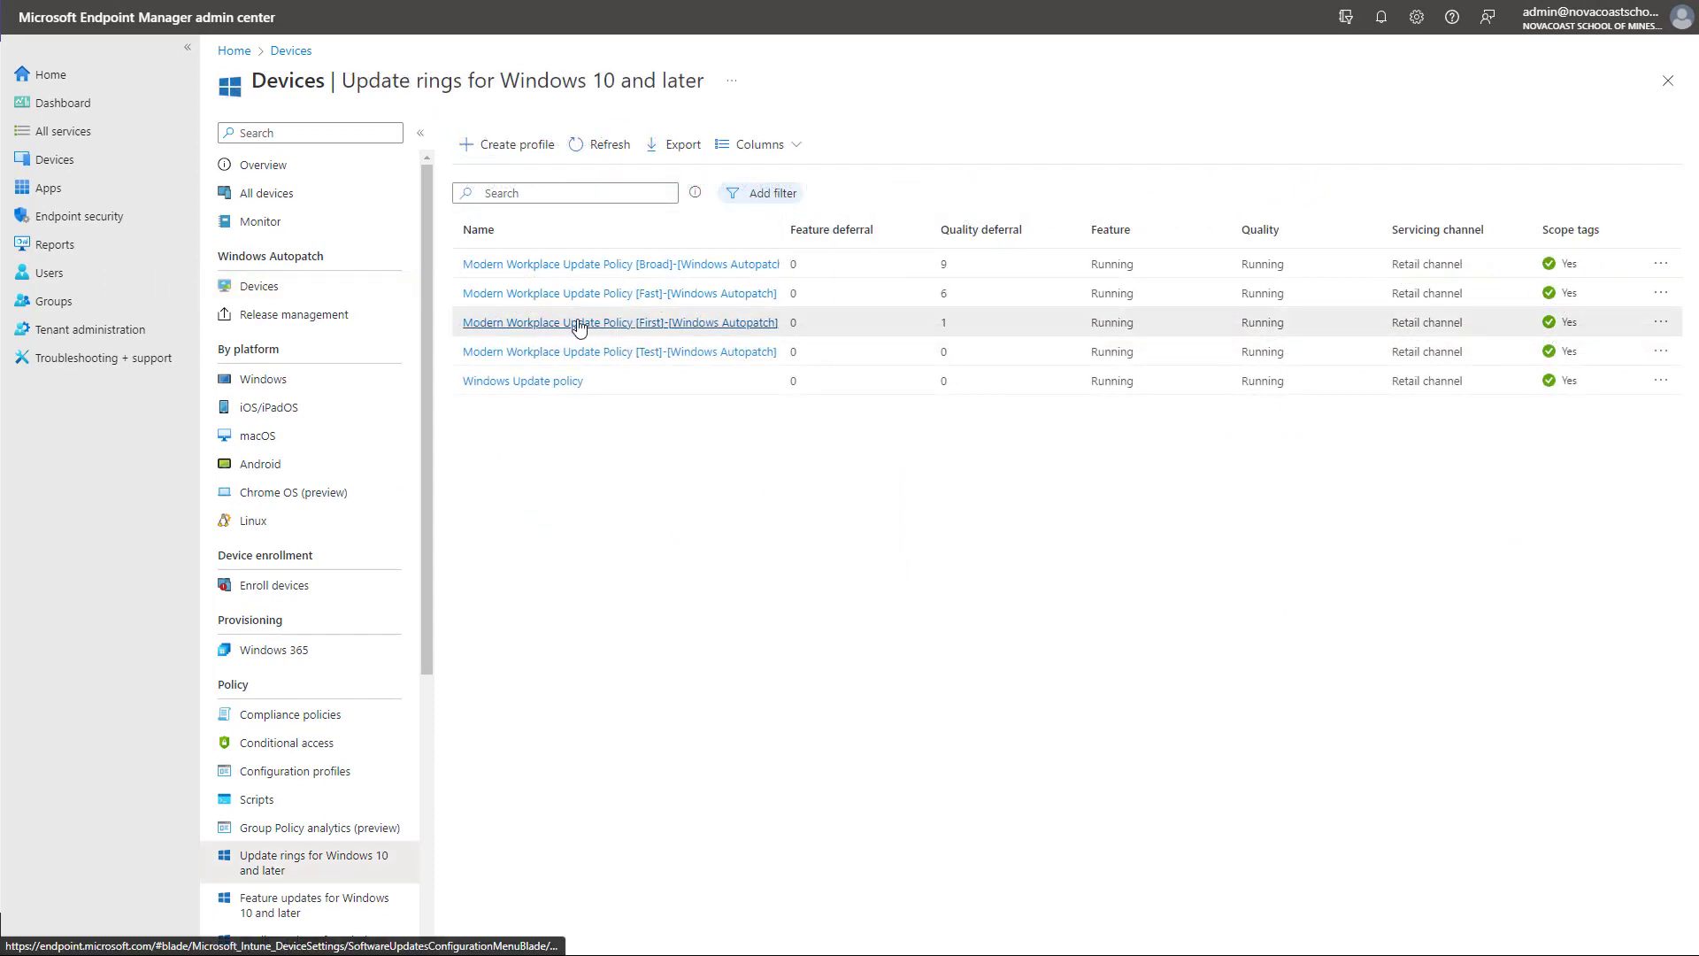
In the Broad update ring overview, view the Feature and Quality uninstall options, then dismiss them
click(599, 264)
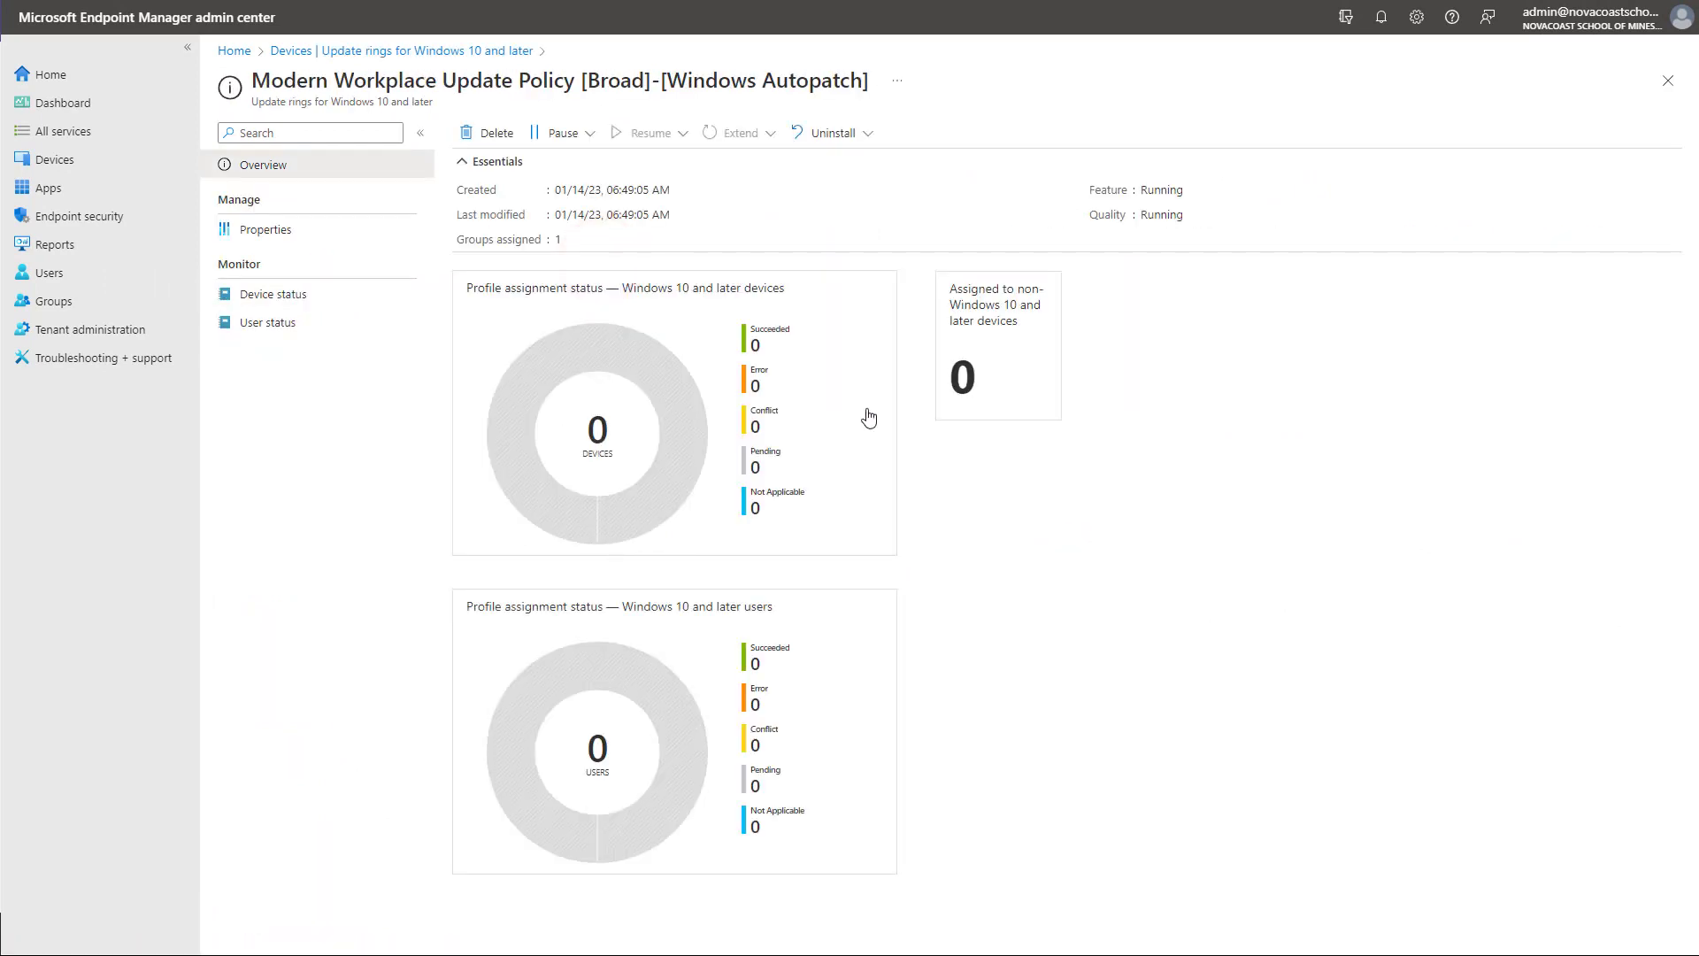
click(864, 133)
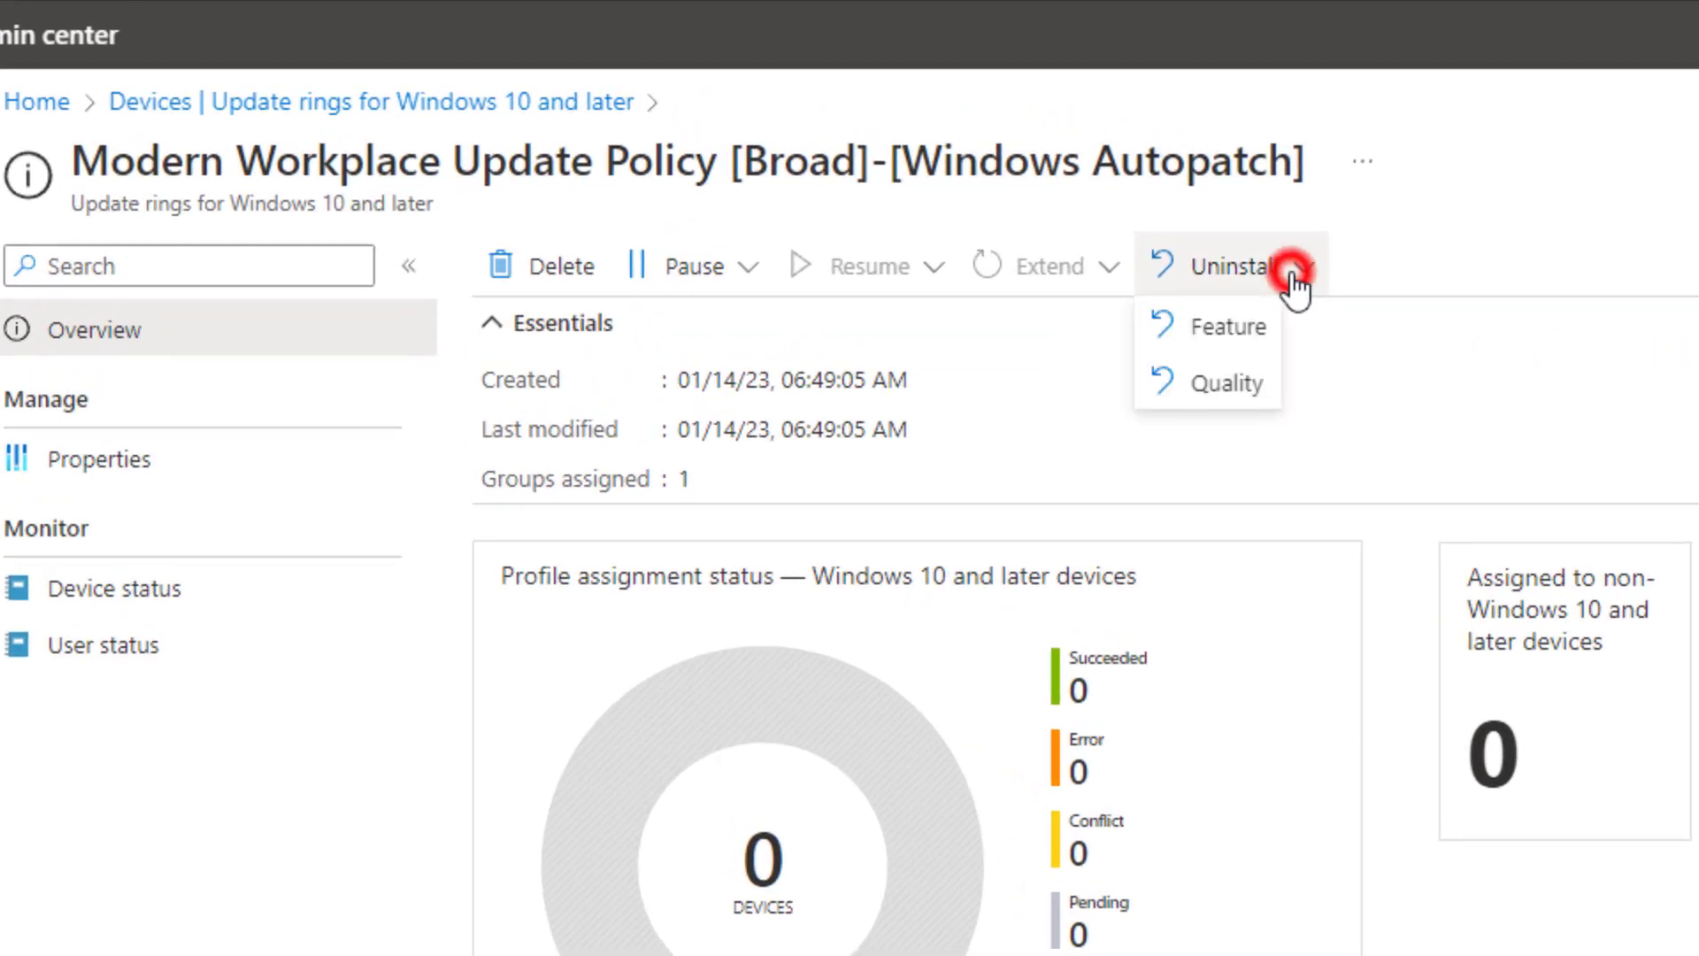
click(1220, 266)
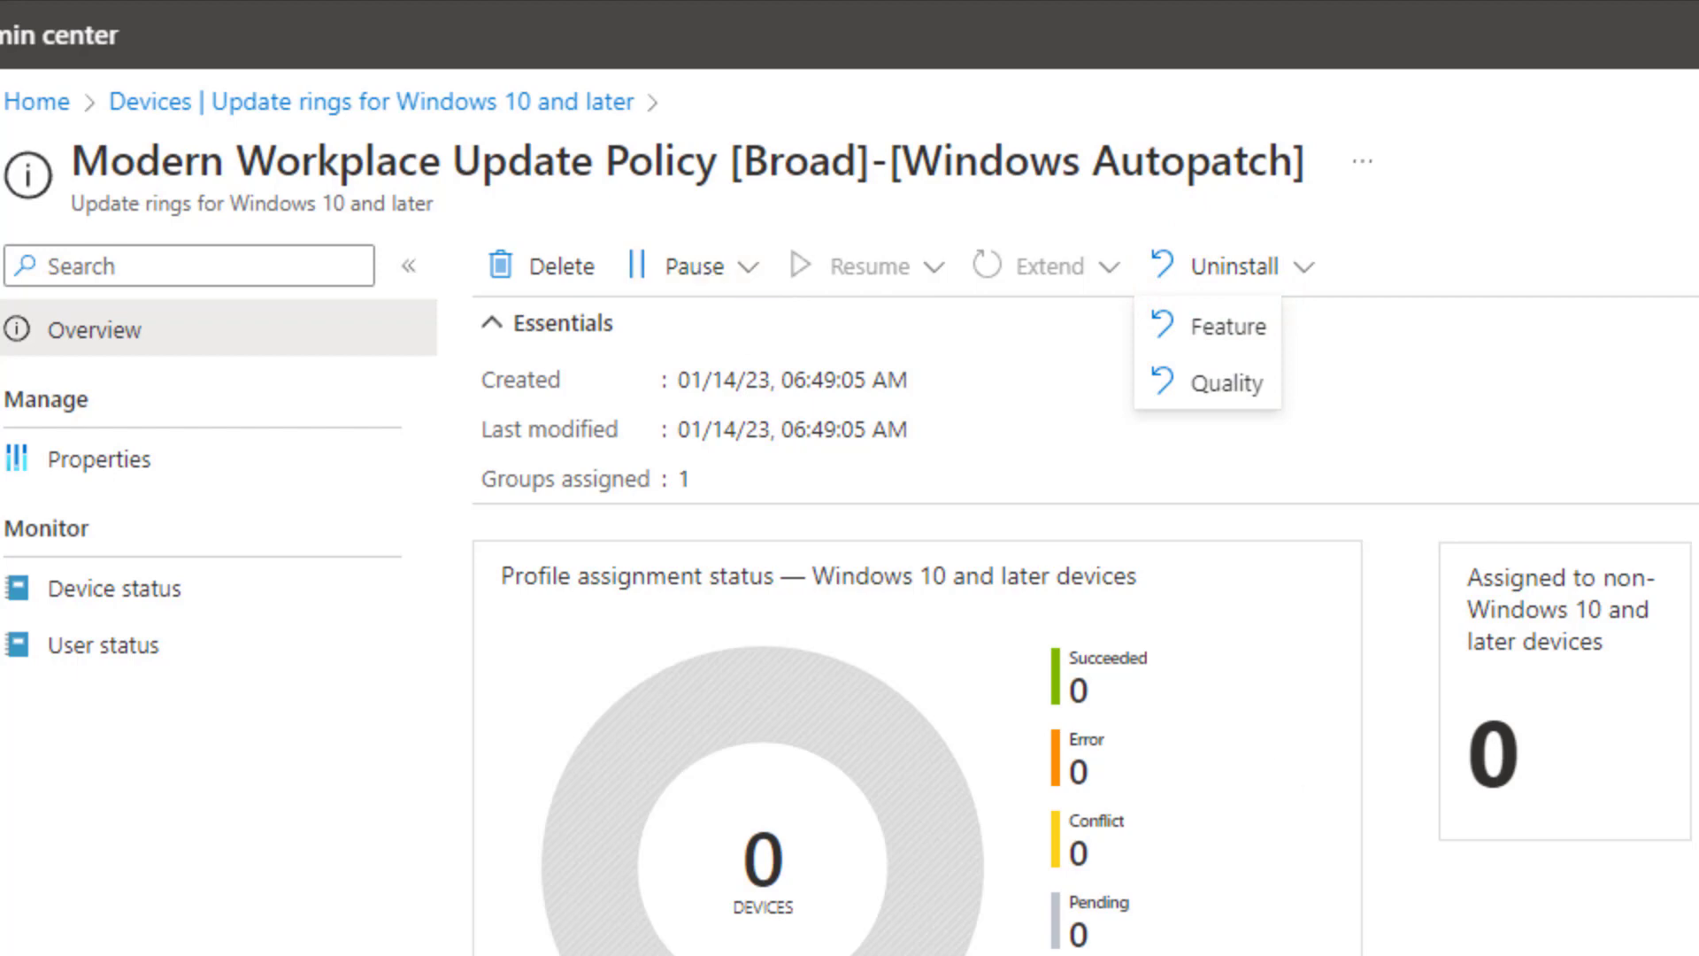
key(Escape)
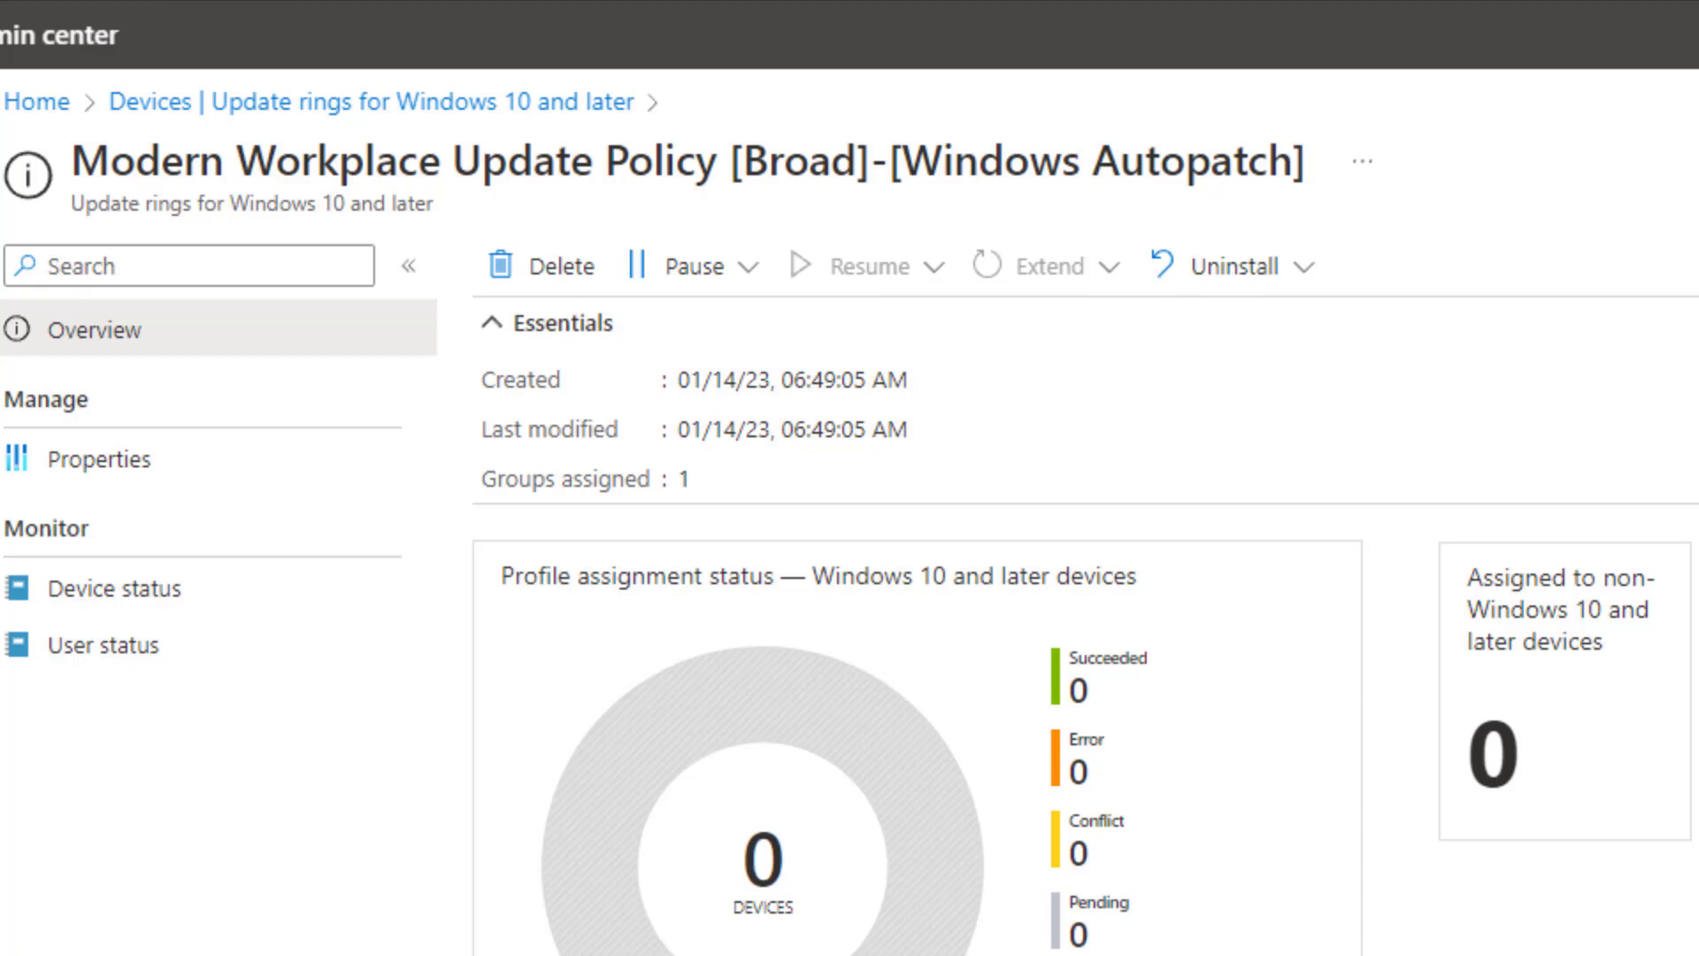
Review the five feature update policies, then show the empty Quality updates for Windows 10 and later list
click(414, 51)
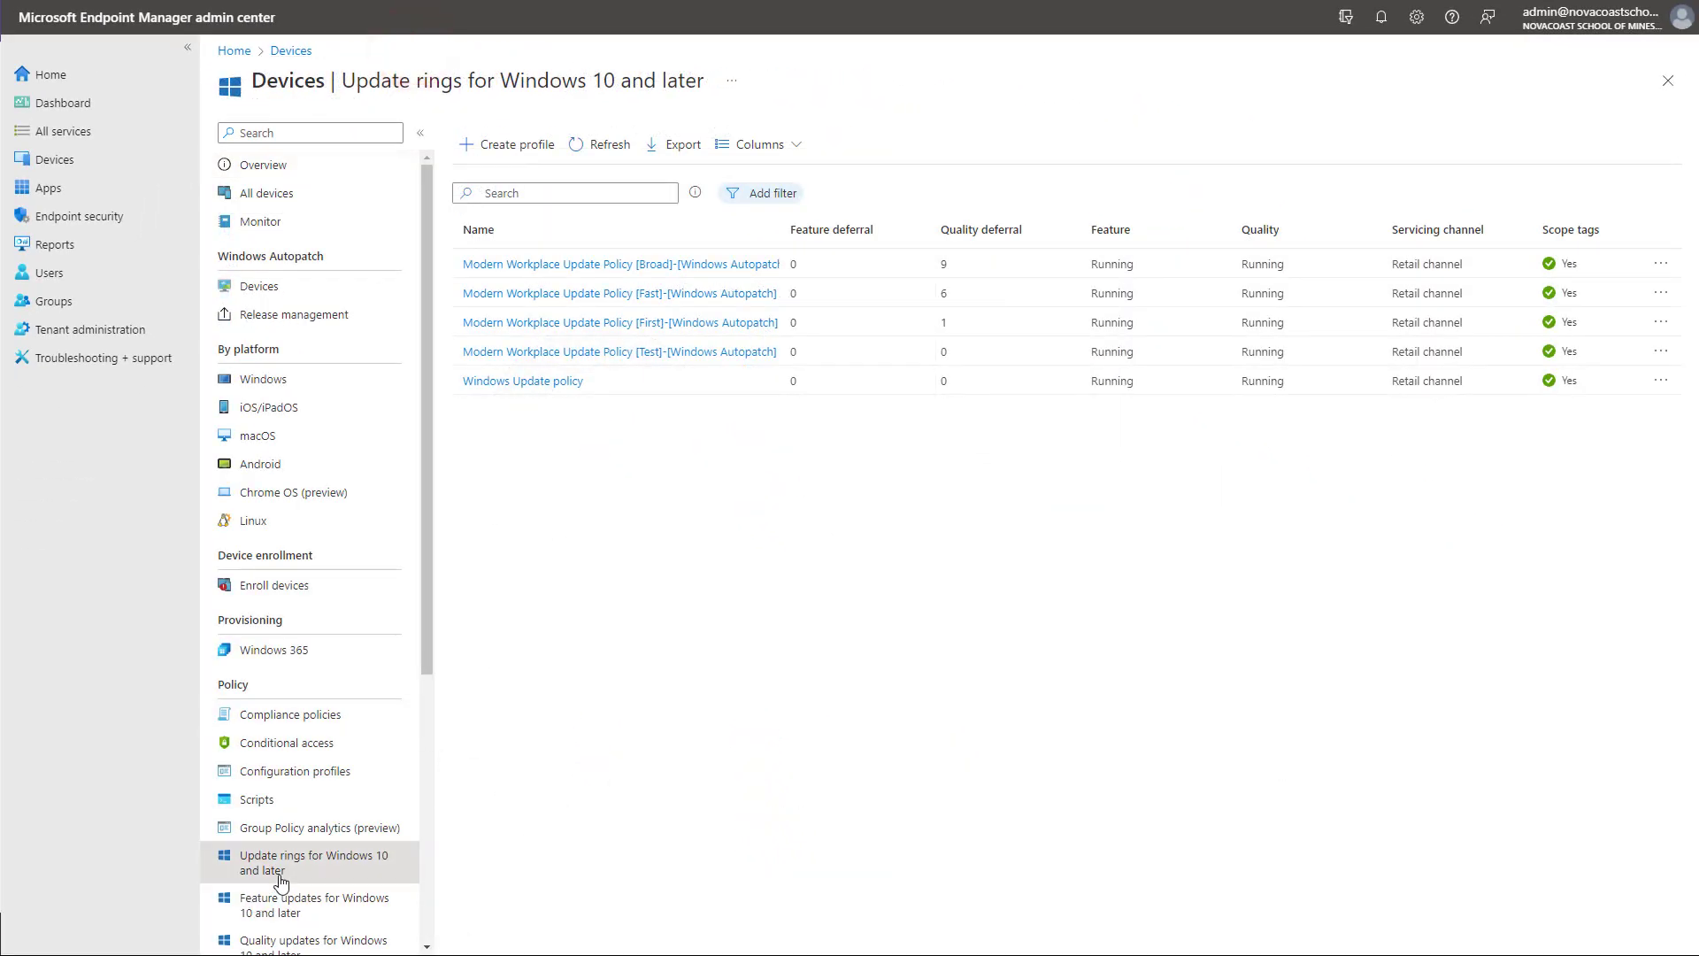
click(344, 909)
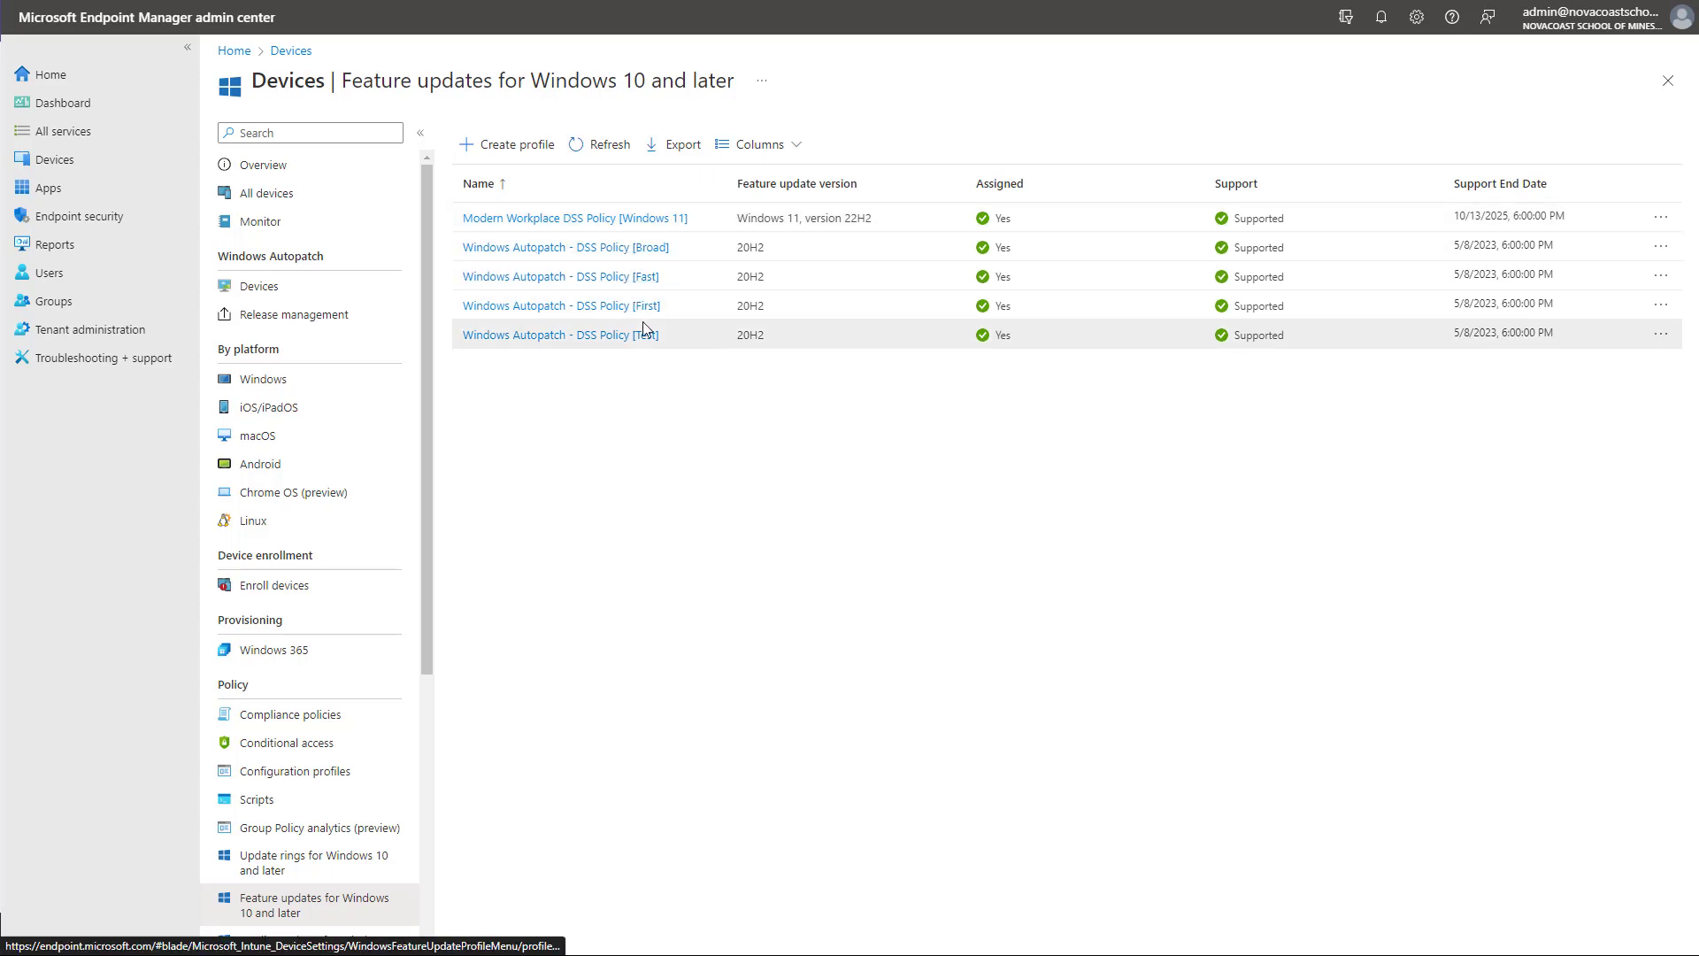
scroll(309, 619, down, 3)
click(299, 699)
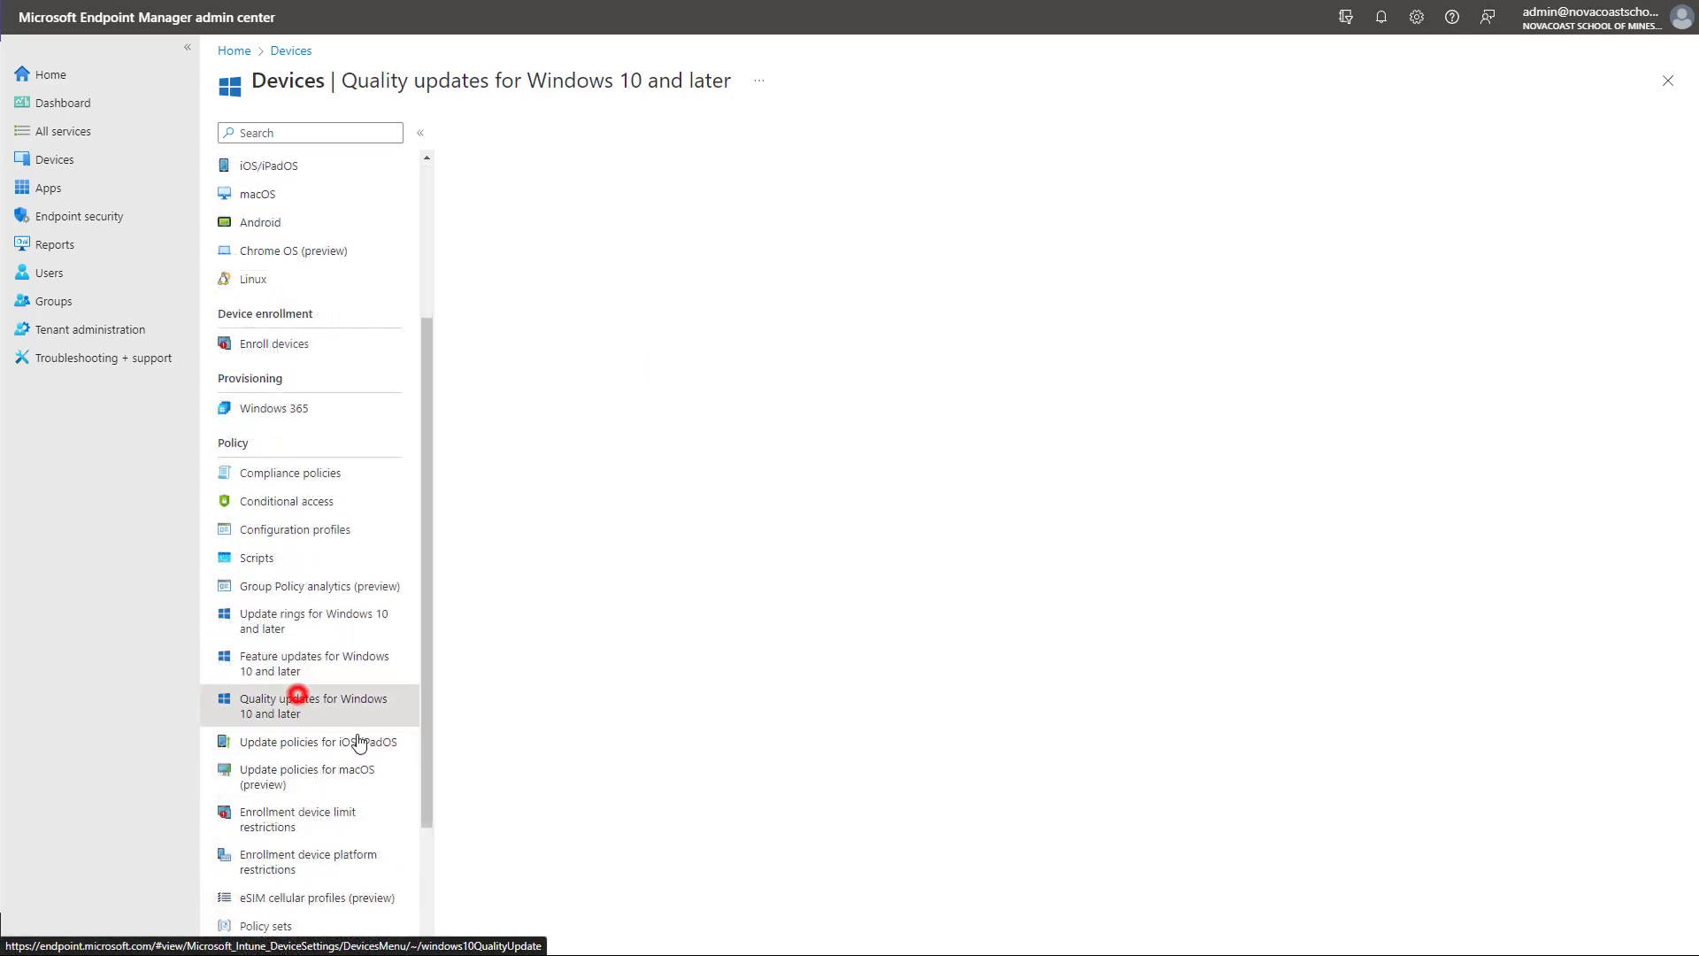